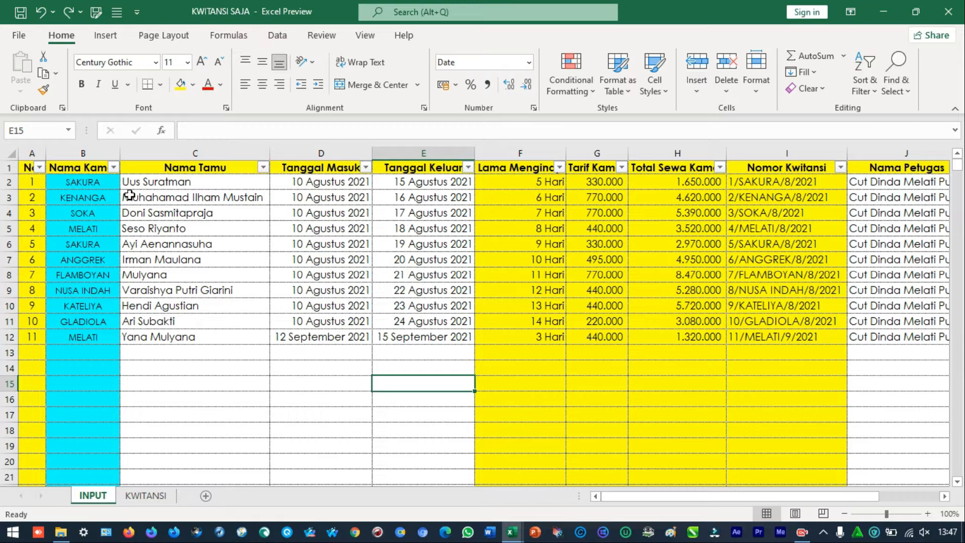
Review the guest records on the INPUT sheet and the receipt layout on the KWITANSI sheet
left_click_drag(313, 181, 342, 330)
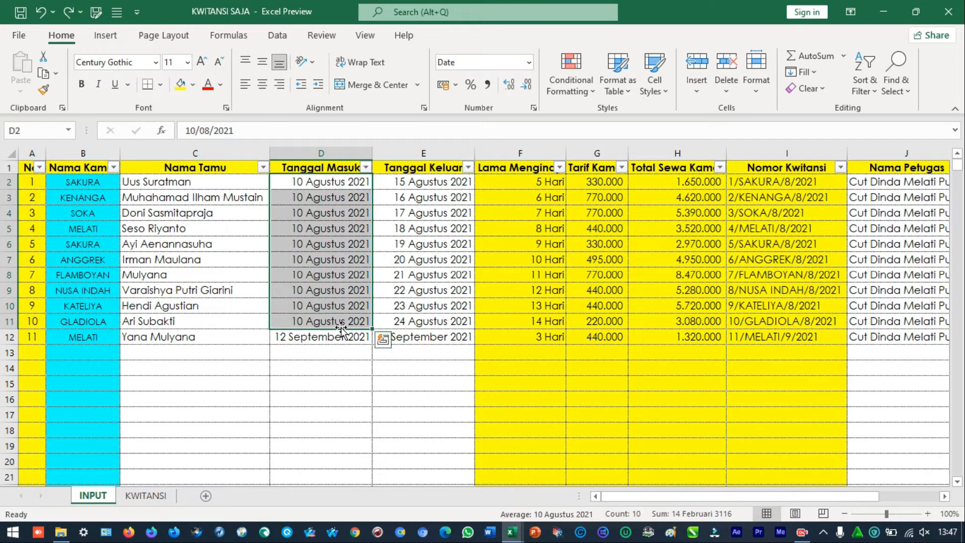
left_click(180, 231)
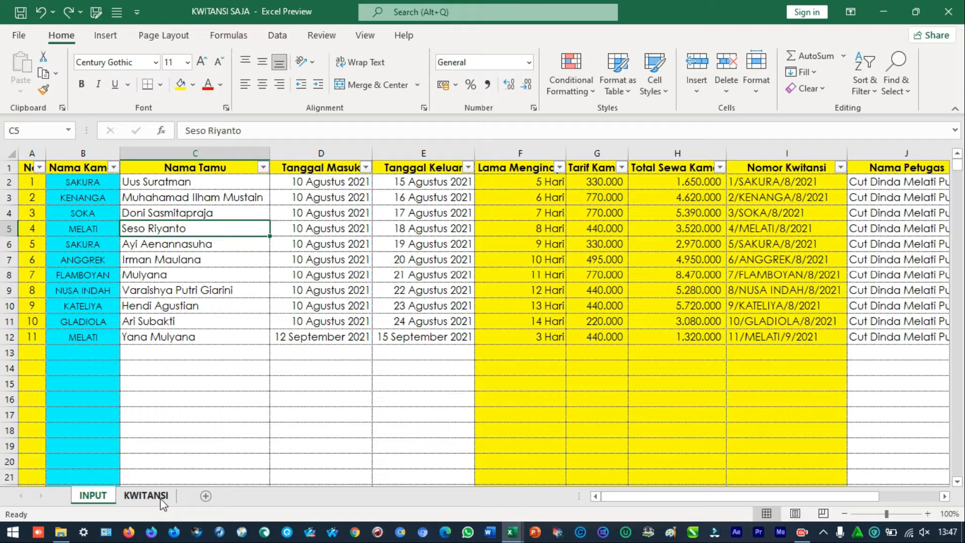
left_click(146, 496)
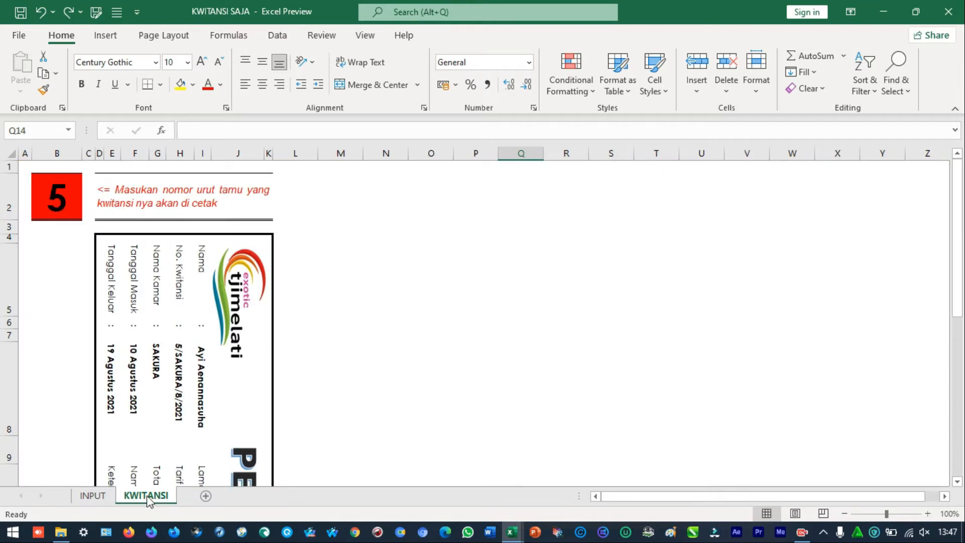
left_click(96, 496)
View the AKUNTANSI BUNGALOW_2021 workbook briefly, and return to the KWITANSI SAJA workbook
mouse_move(522, 539)
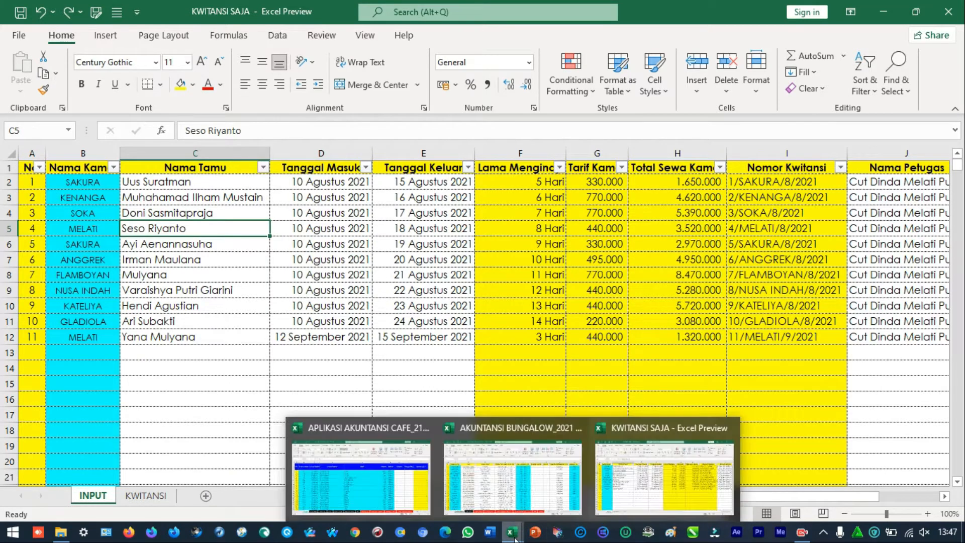
left_click(490, 443)
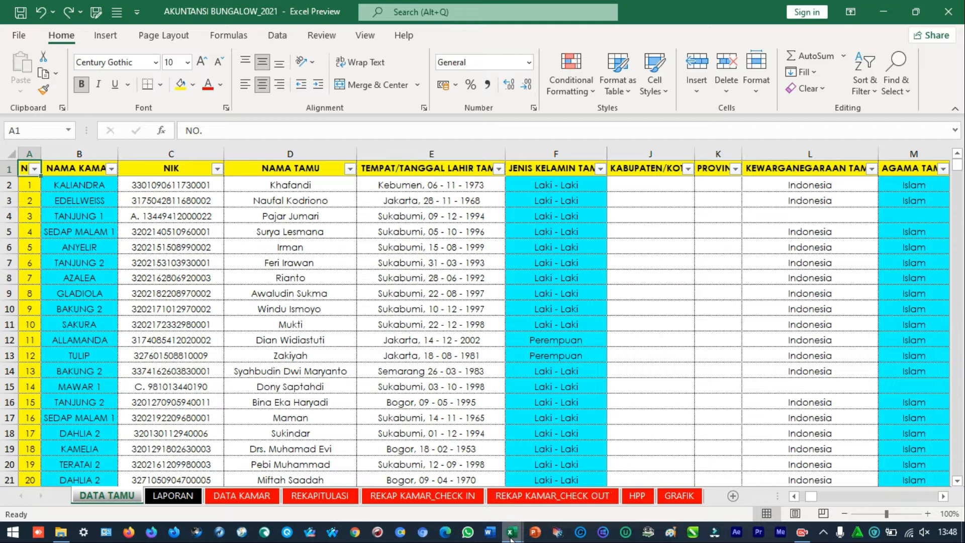
mouse_move(511, 539)
left_click(663, 465)
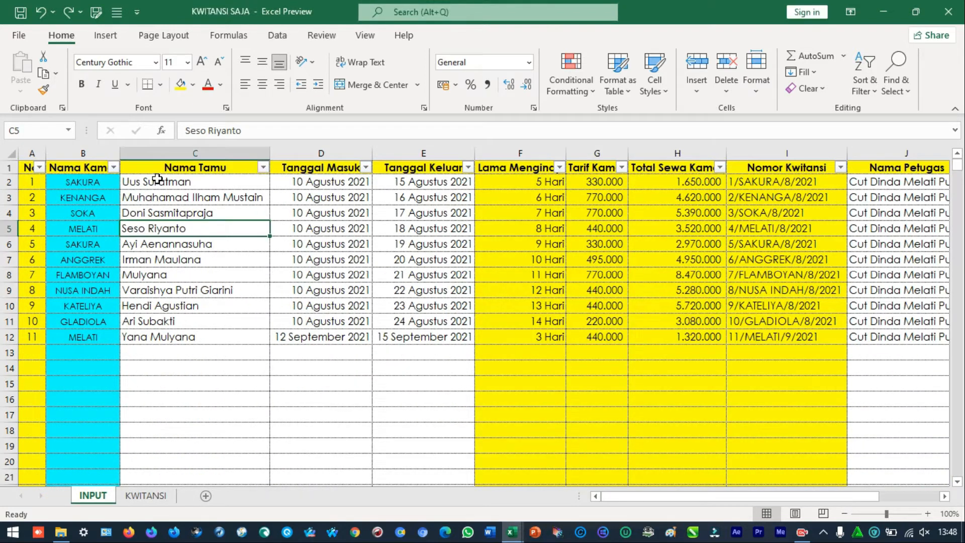
Examine the guest list and the fields of the guest record in row 12 of the INPUT sheet
left_click(158, 195)
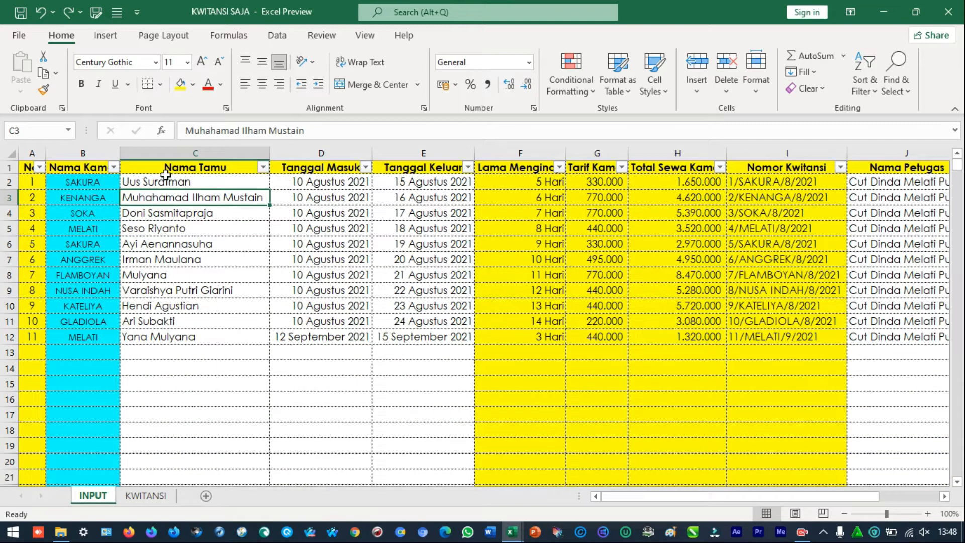
left_click(259, 187)
left_click_drag(260, 189, 347, 309)
left_click(157, 338)
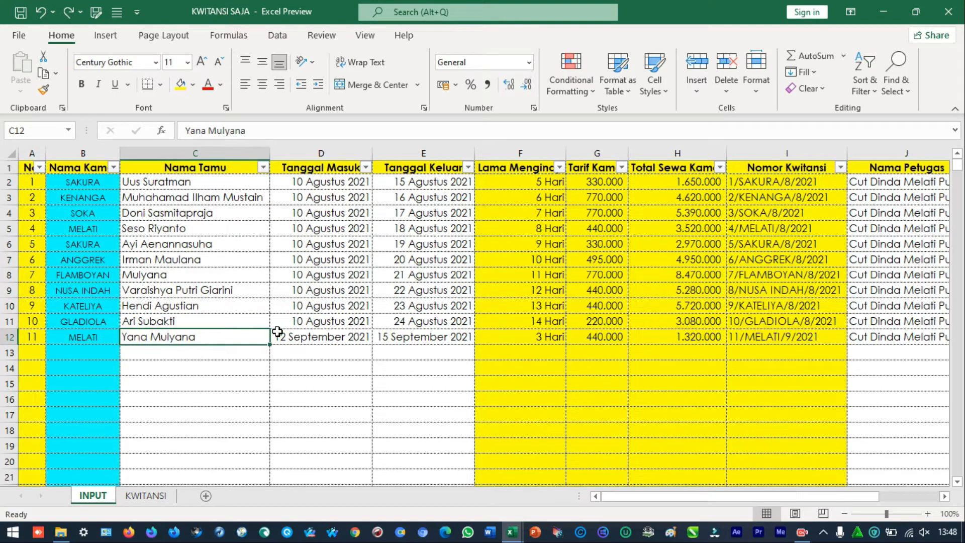
key("Right")
key("Right")
key("Right")
key("Right")
key("Right")
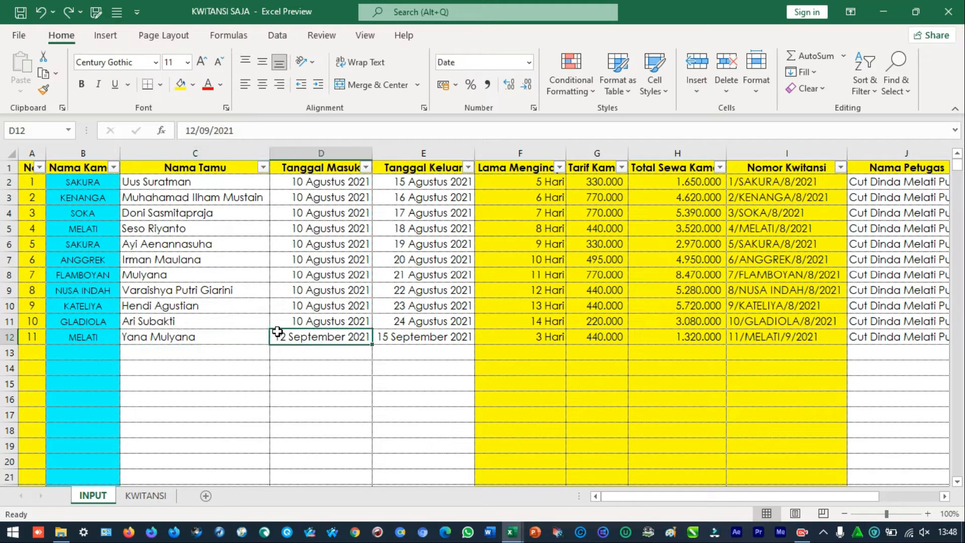
key("Right")
key("Right")
key("Right")
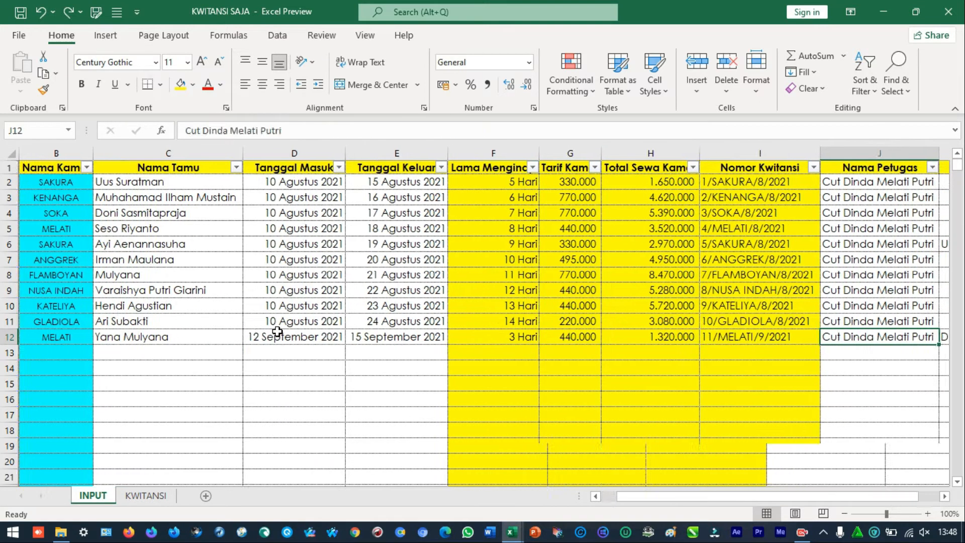
key("Left")
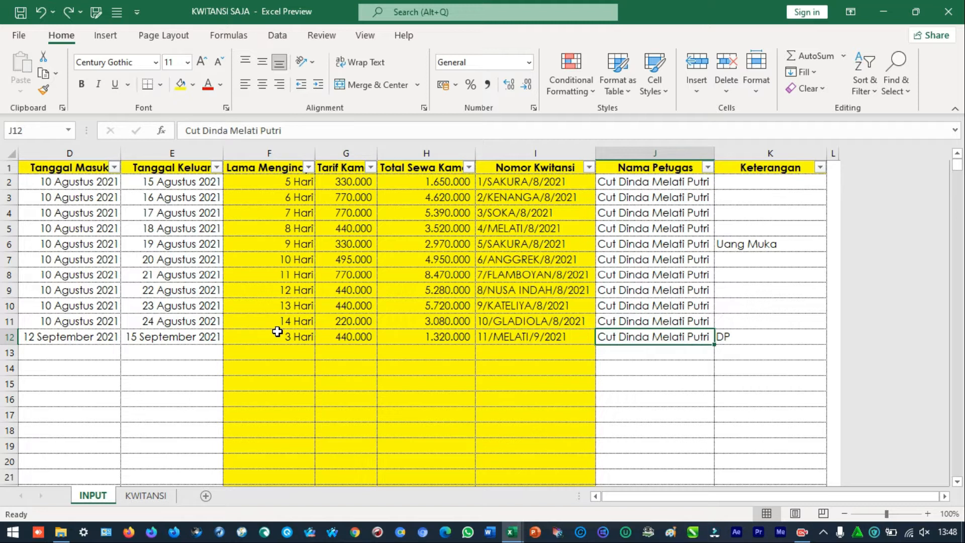
key("Left")
key("Left")
key("Left")
key("Left")
key("Left")
key("Left")
key("Left")
key("Left")
key("Left")
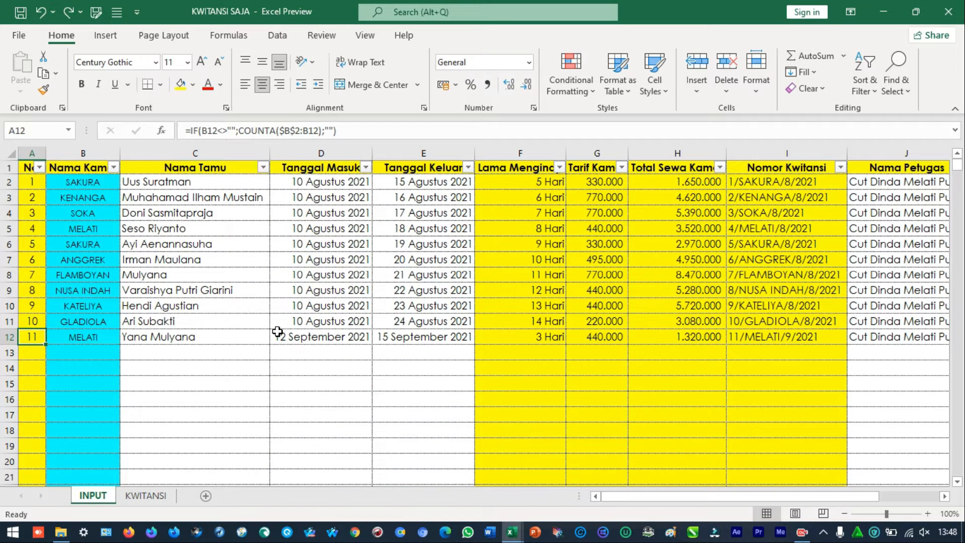
key("Right")
key("Right")
key("Left")
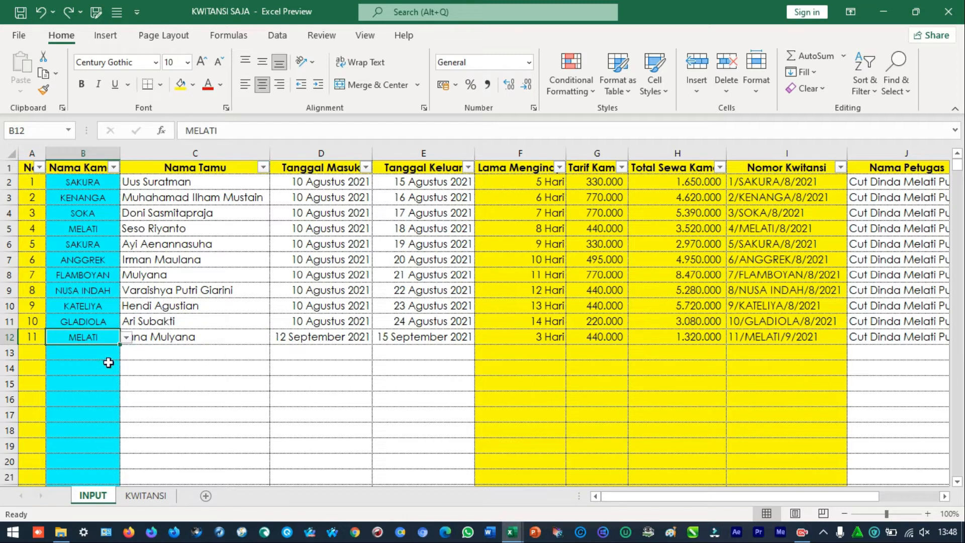
Start a new guest record in row 13 with room ANGGREK and enter the guest's full name
left_click(35, 354)
left_click(108, 354)
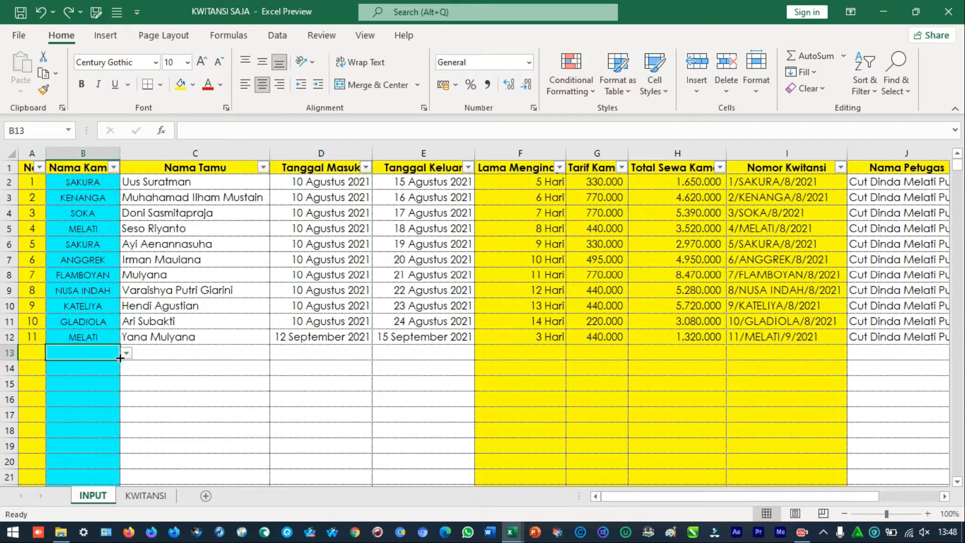
left_click(125, 354)
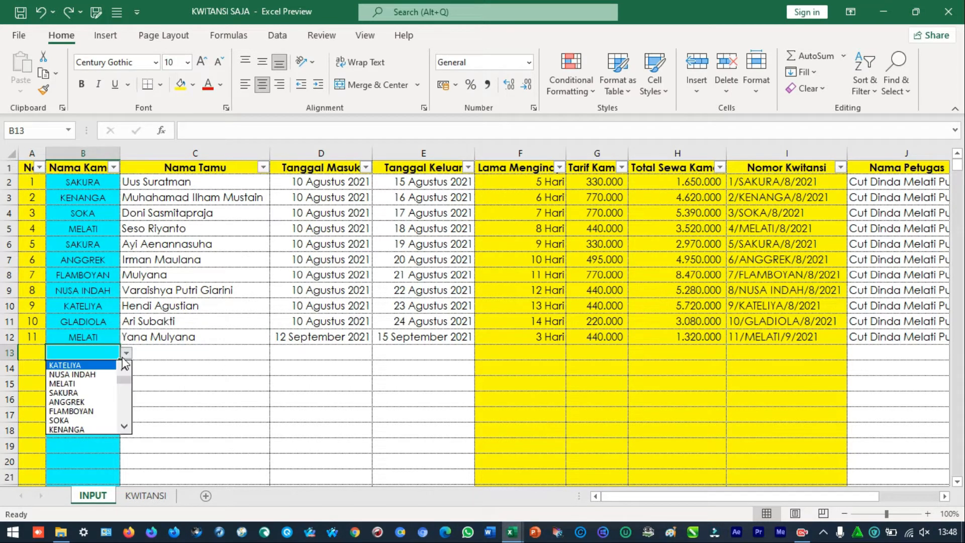
left_click(86, 403)
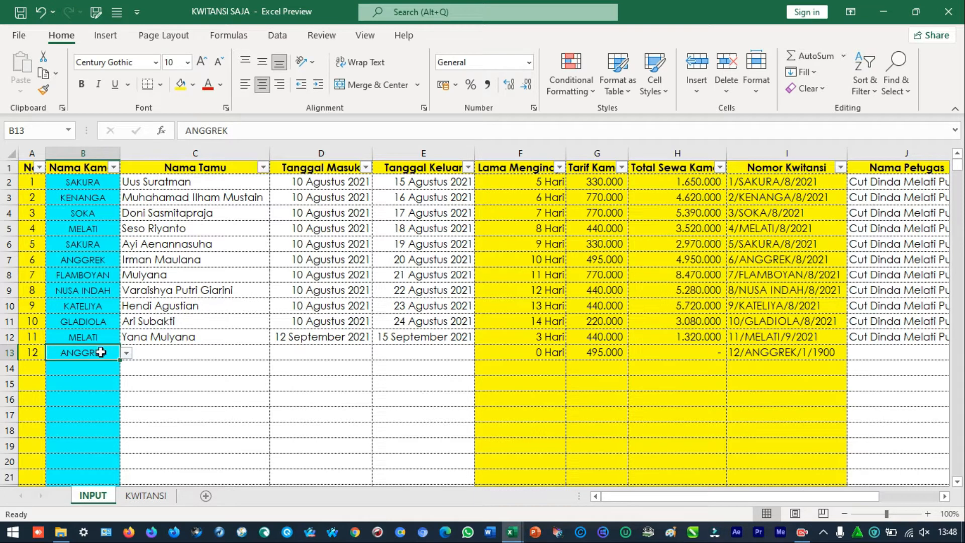
left_click(154, 355)
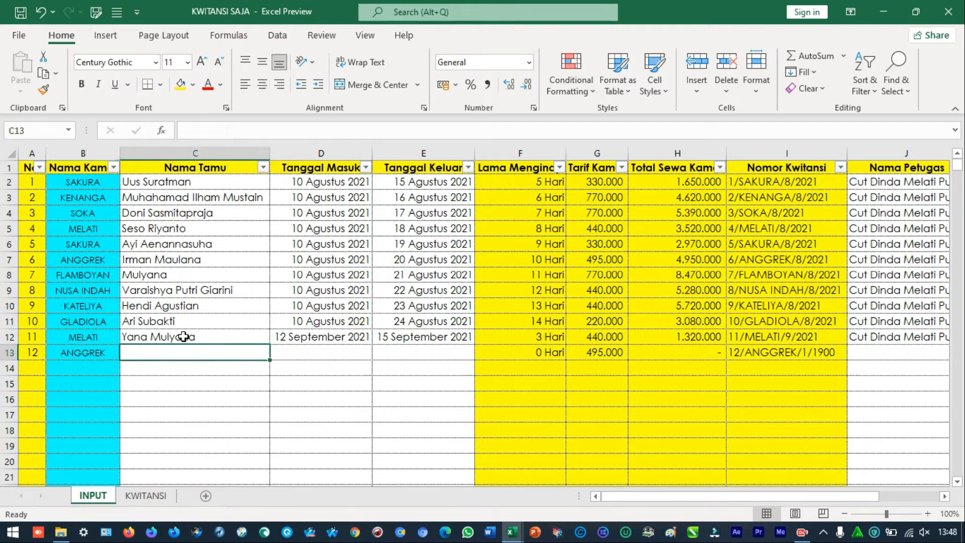
key("Tab")
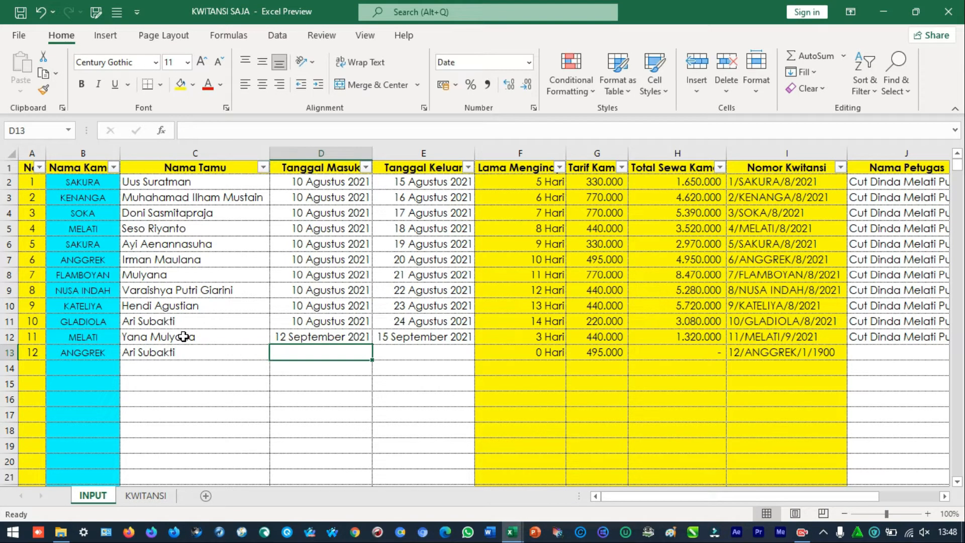
Enter 13/09/2021 as the Tanggal Masuk and 20/09/2021 as the Tanggal Keluar in row 13
type("13/")
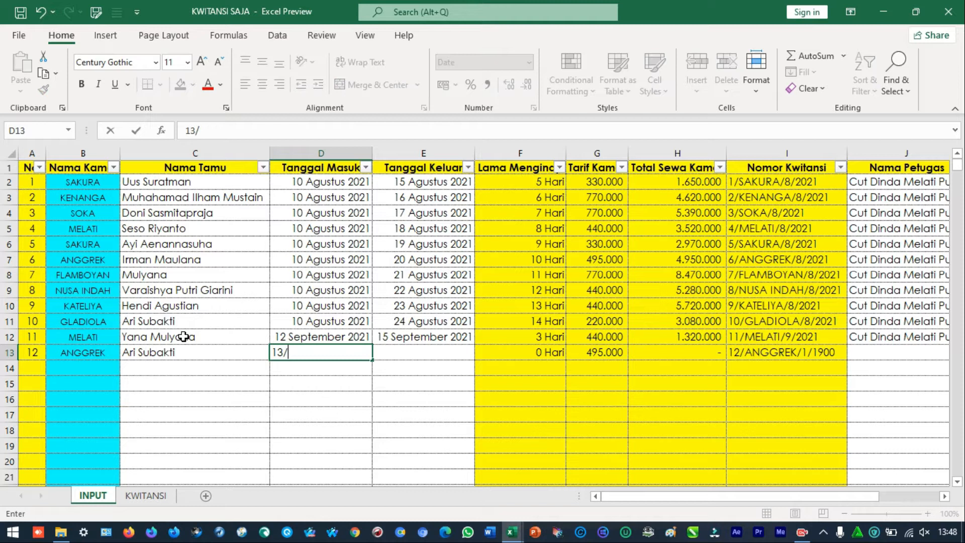
type("09/2021")
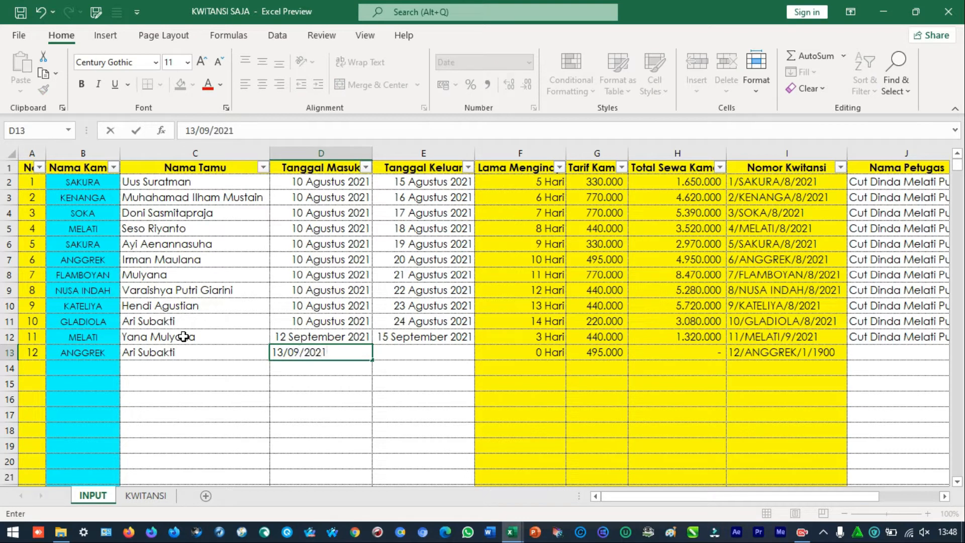
key("Tab")
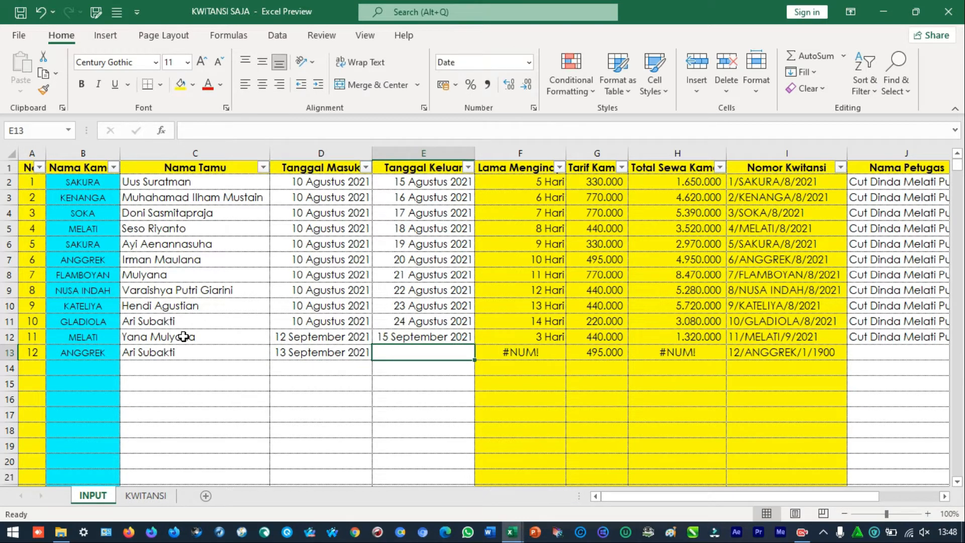
type("20/")
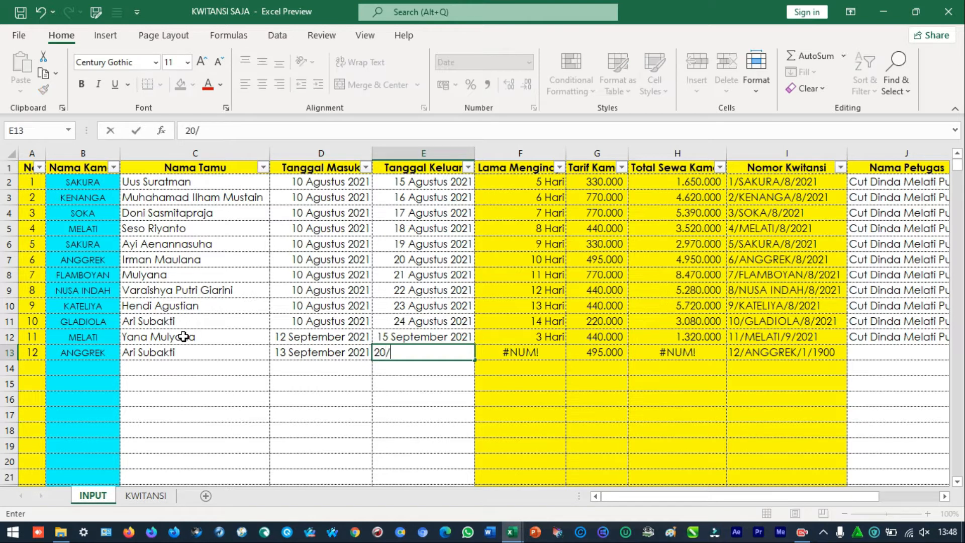
type("09/2021")
key("Tab")
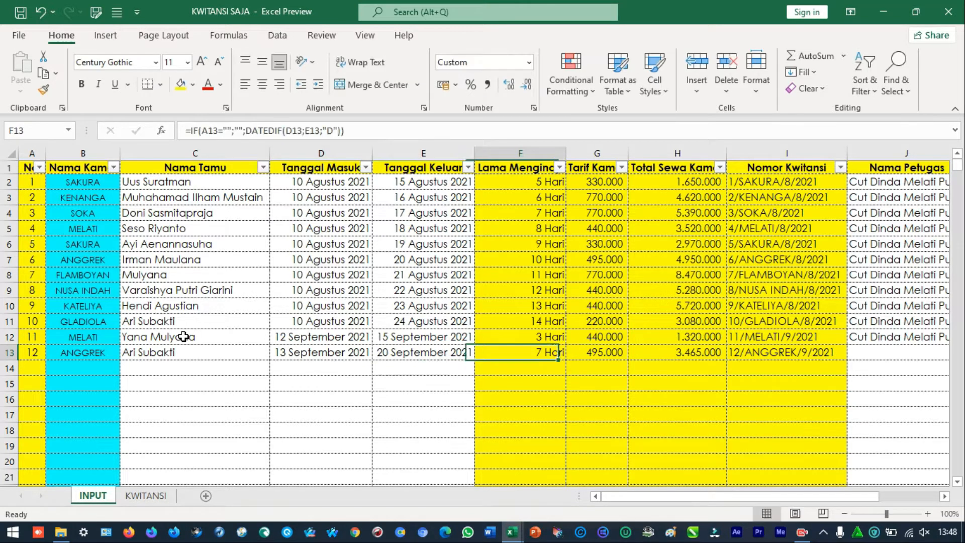
Copy the officer's name from row 12 into the Nama Petugas cell of row 13, leaving Keterangan empty
key("Tab")
key("Tab")
key("Tab")
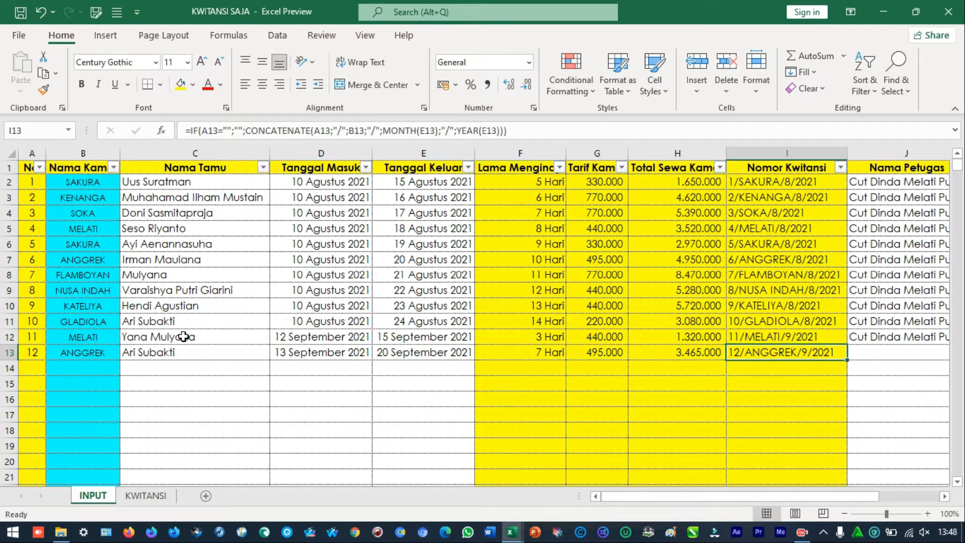
key("Tab")
key("Up")
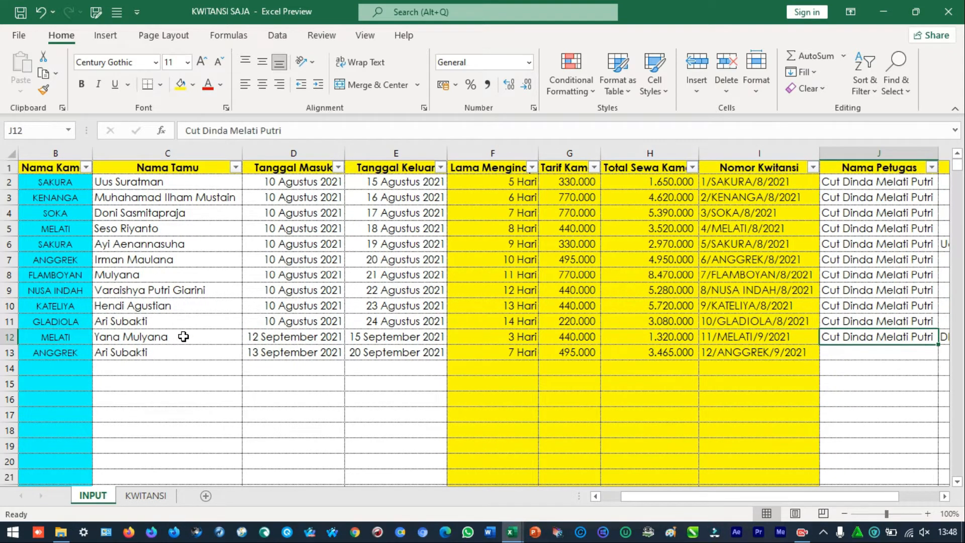
key("ctrl+c")
key("Down")
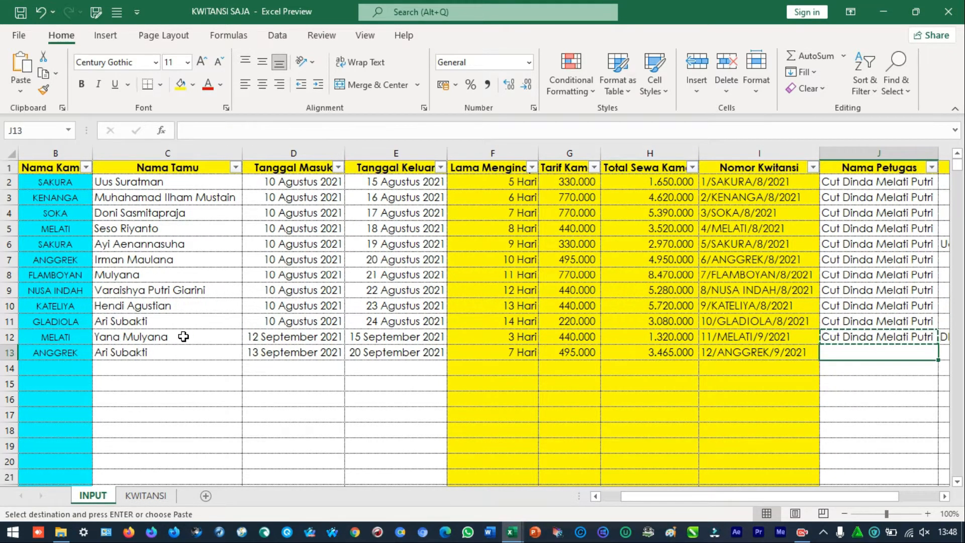
key("ctrl+v")
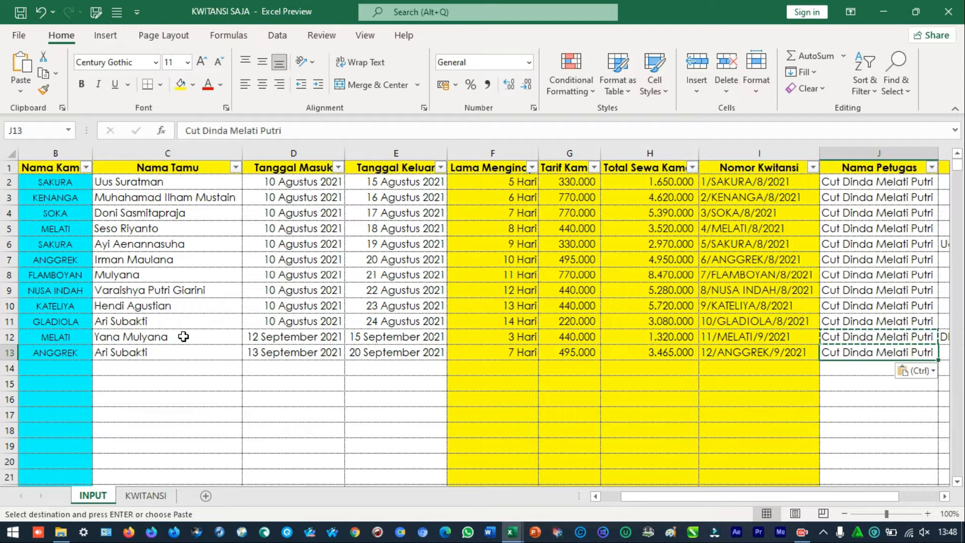
key("Right")
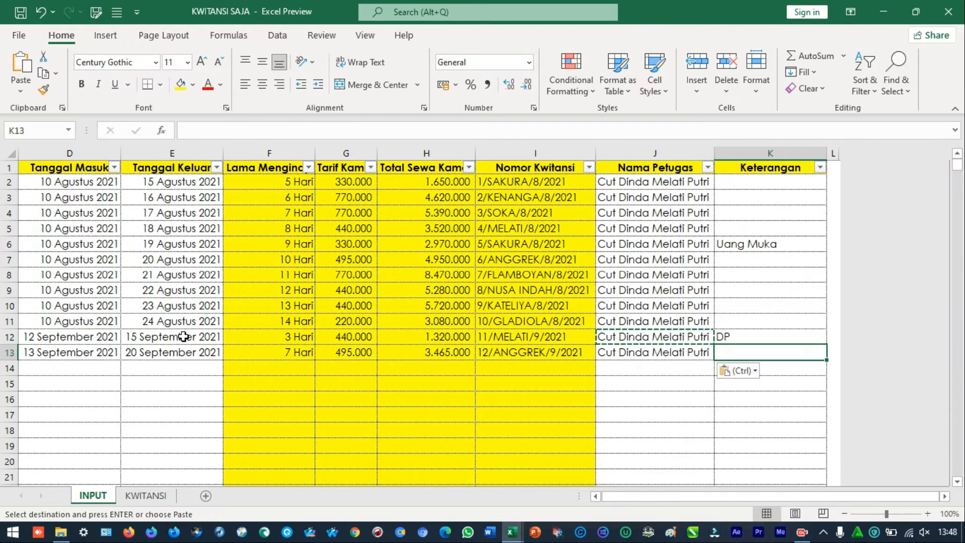
key("Home")
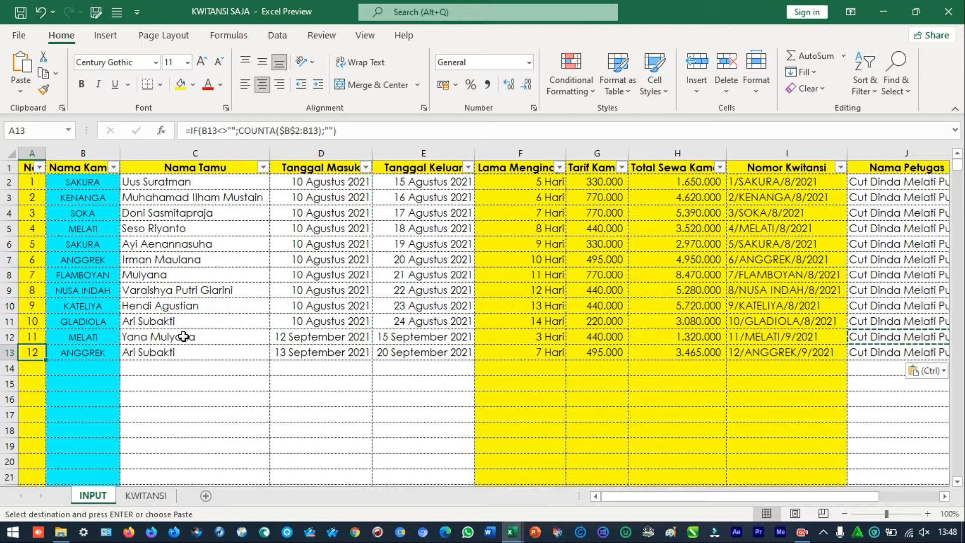
Set the guest sequence number on the KWITANSI sheet to 12 and review the receipt through to its end
left_click(146, 495)
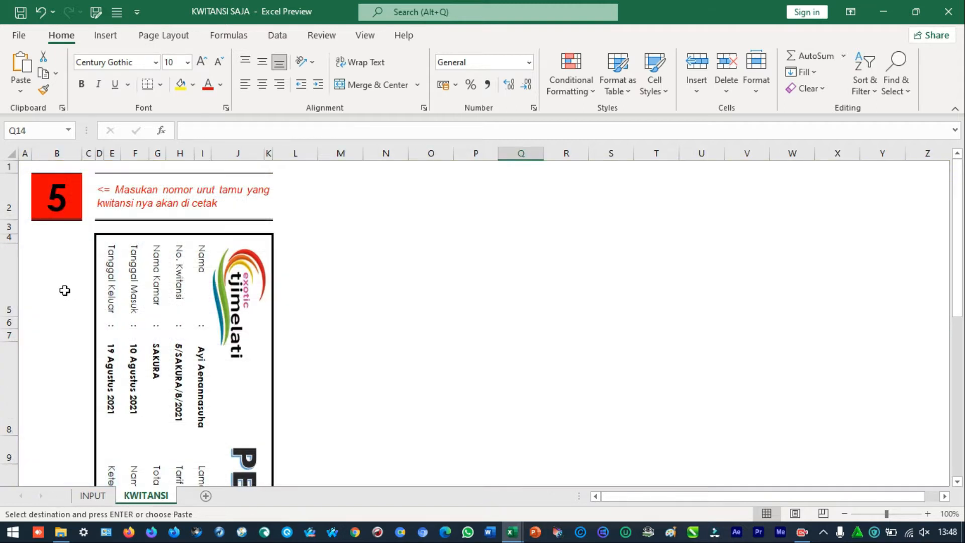
left_click(60, 201)
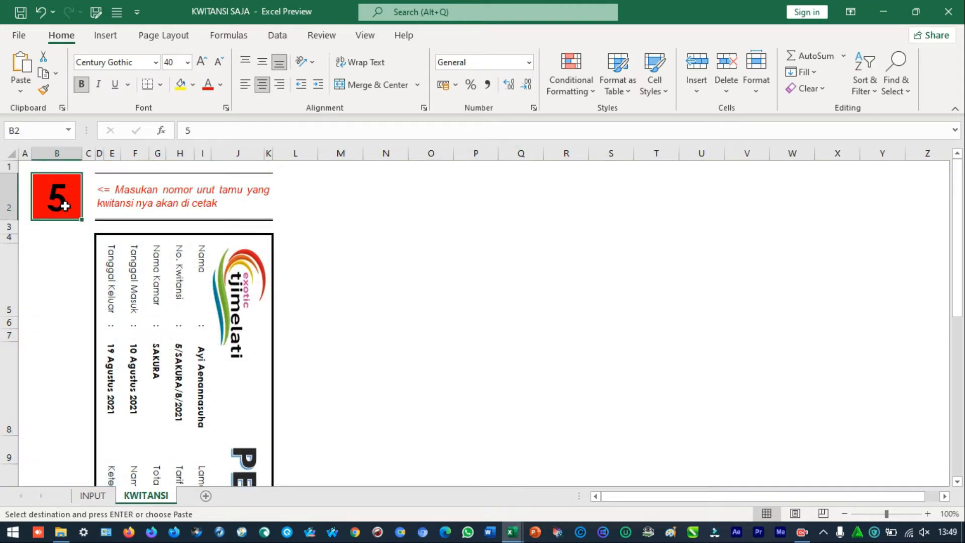
left_click(95, 495)
left_click(146, 495)
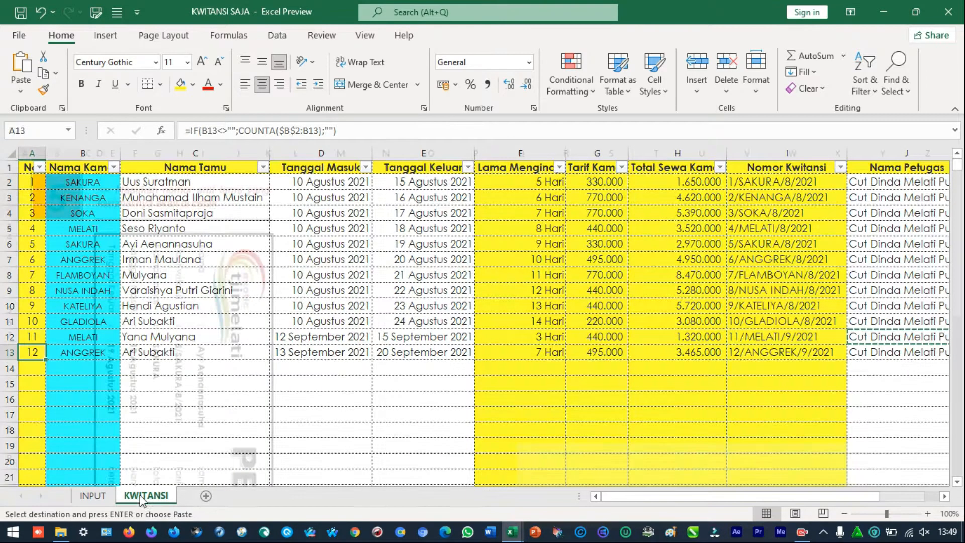
type("12")
left_click(65, 336)
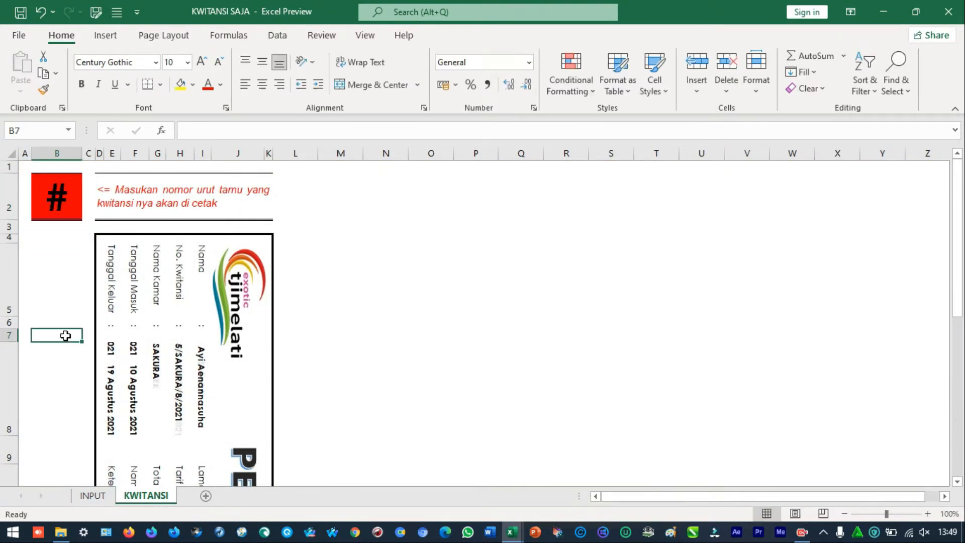
scroll(190, 362, "down", 1)
scroll(201, 324, "down", 1)
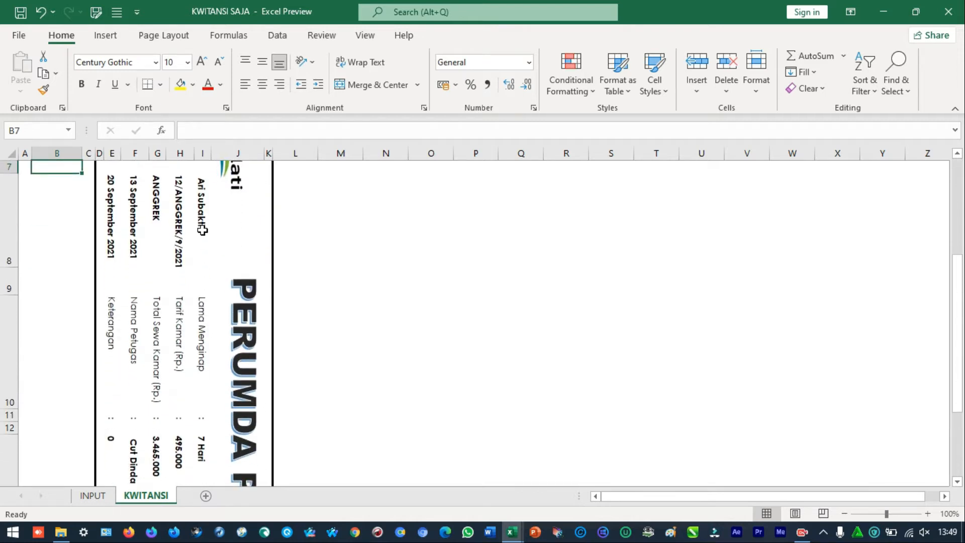
scroll(200, 297, "down", 1)
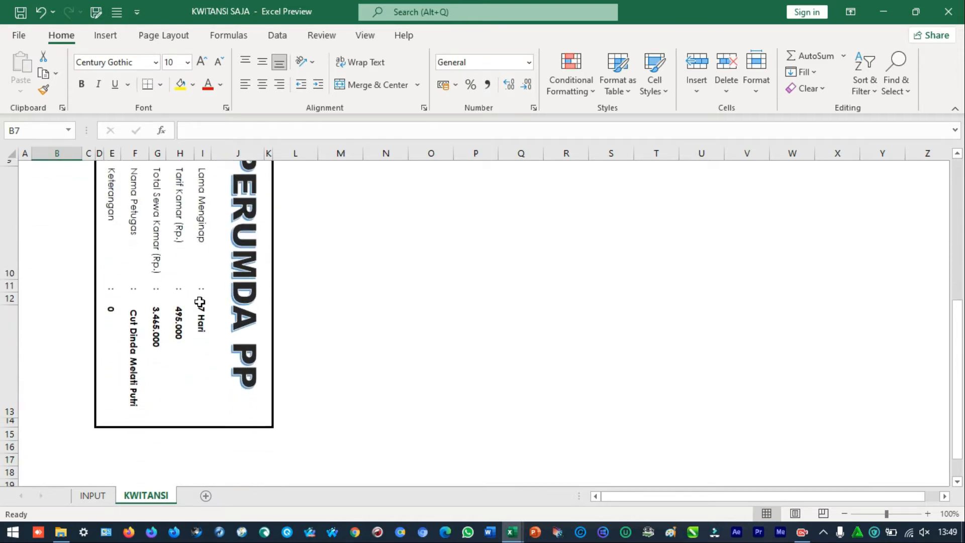
Enter "-" as the Keterangan for the guest record in row 13 of the INPUT sheet
left_click(91, 500)
left_click(825, 353)
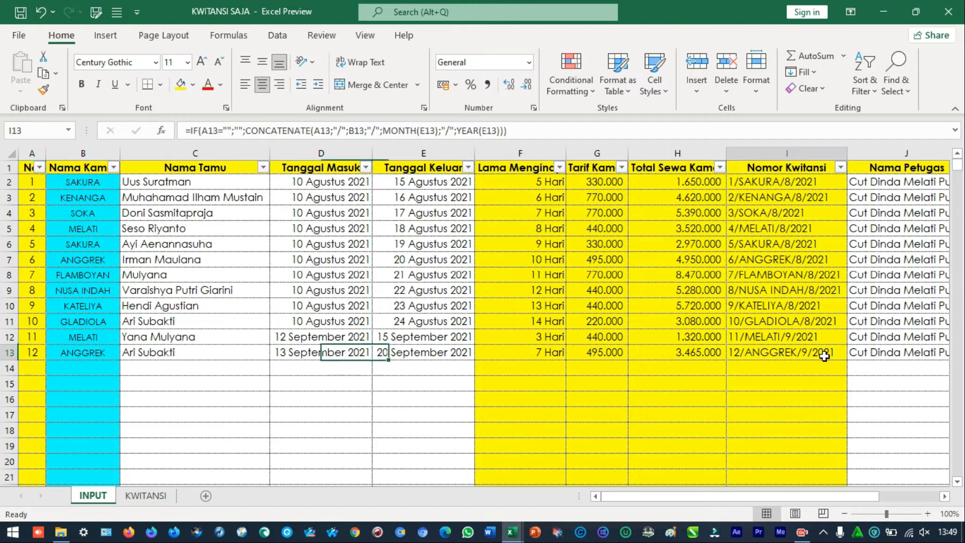
key("Right")
key("Right")
type("-")
key("Return")
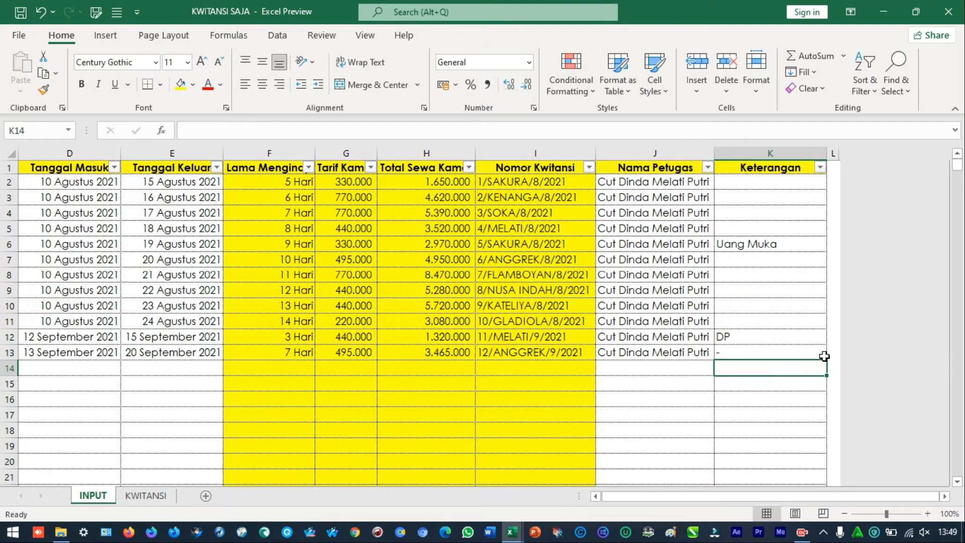
Check the receipt on the KWITANSI sheet in the print preview and return to the sheet without printing
left_click(146, 496)
scroll(175, 416, "up", 2)
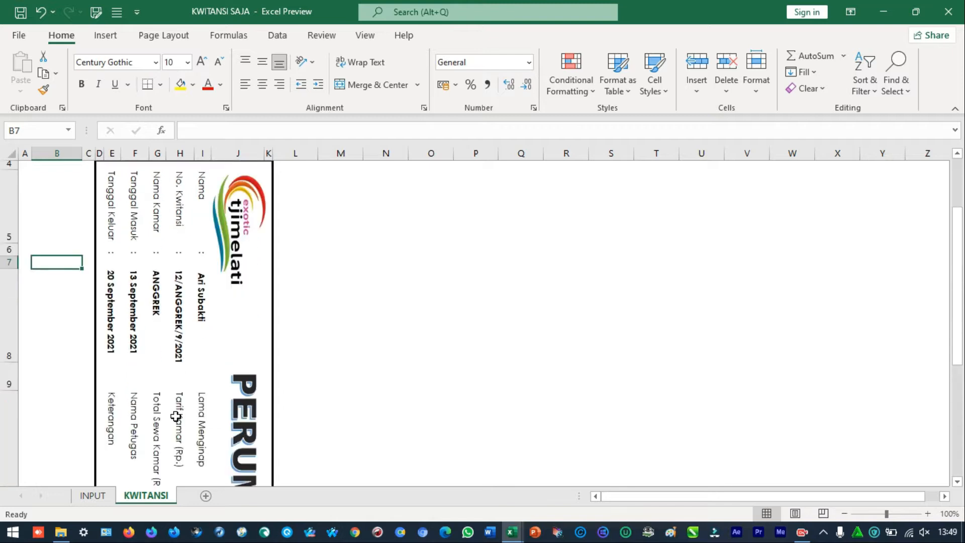
key("ctrl+p")
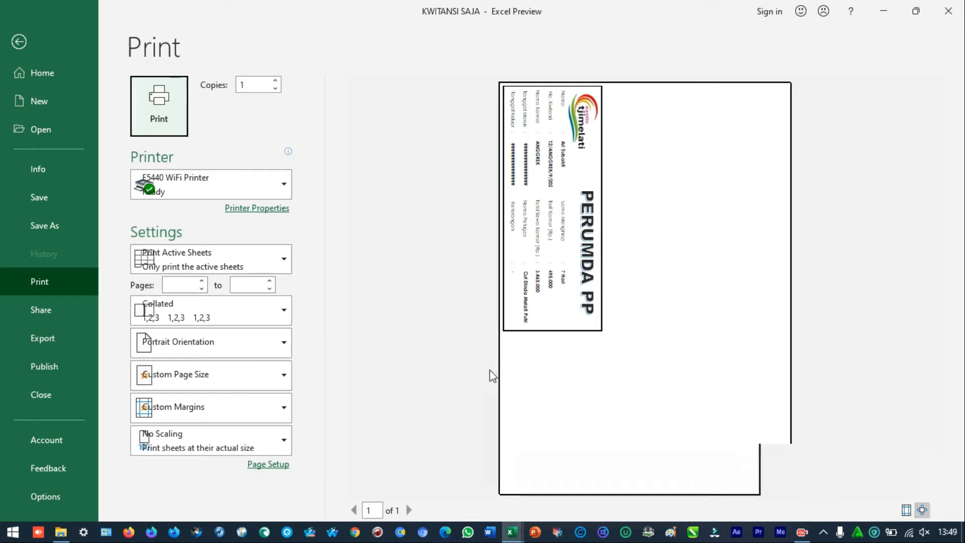
key("Escape")
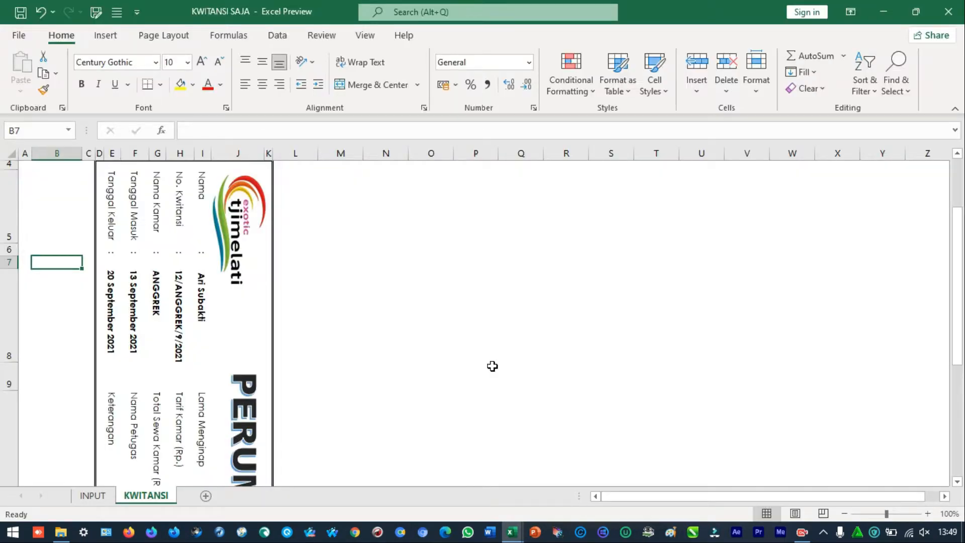
Review the INPUT sheet's records from the first column and return to the KWITANSI sheet
left_click(94, 496)
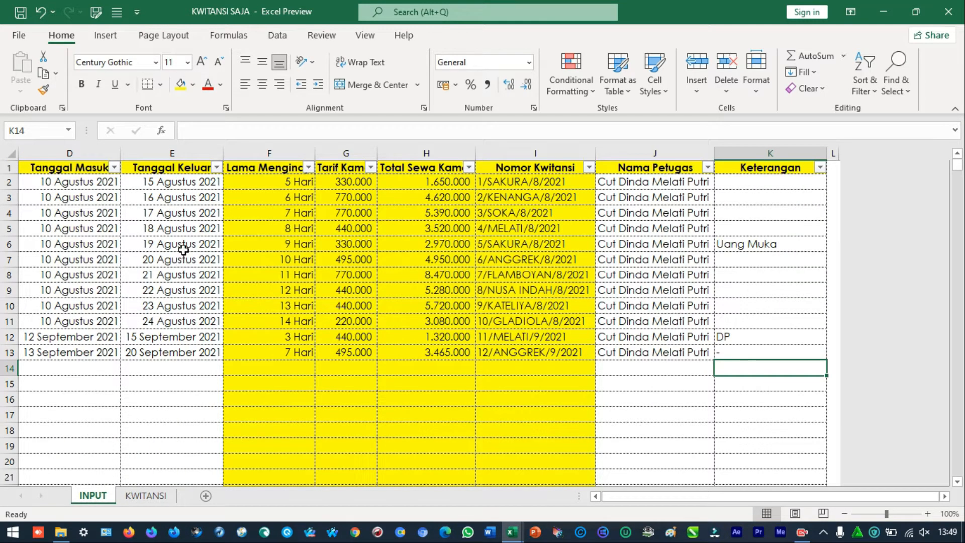
left_click_drag(184, 249, 2, 261)
left_click(42, 185)
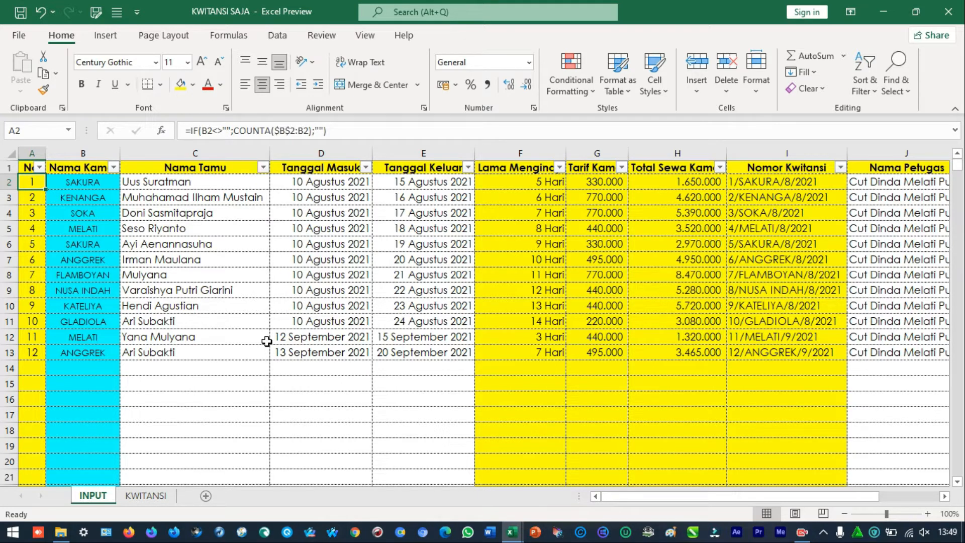
left_click(146, 496)
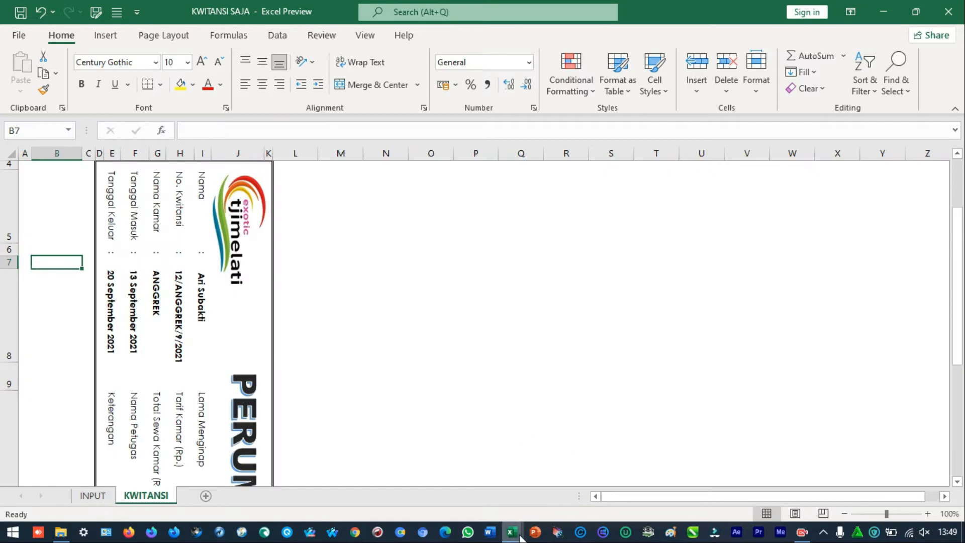
Switch to the AKUNTANSI BUNGALOW_2021 workbook and view its DATA TAMU and LAPORAN sheets, ending on DATA TAMU
mouse_move(513, 533)
mouse_move(506, 462)
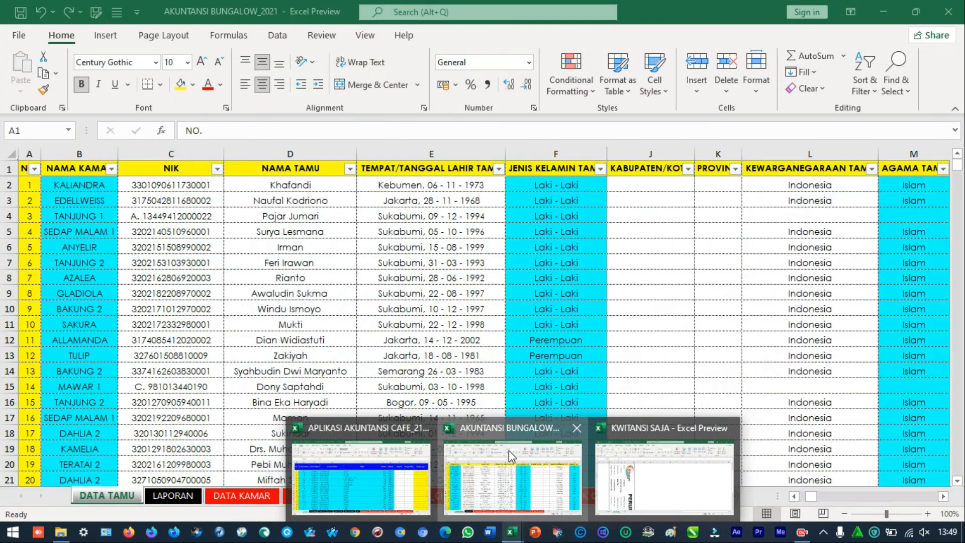
left_click(509, 450)
left_click(167, 190)
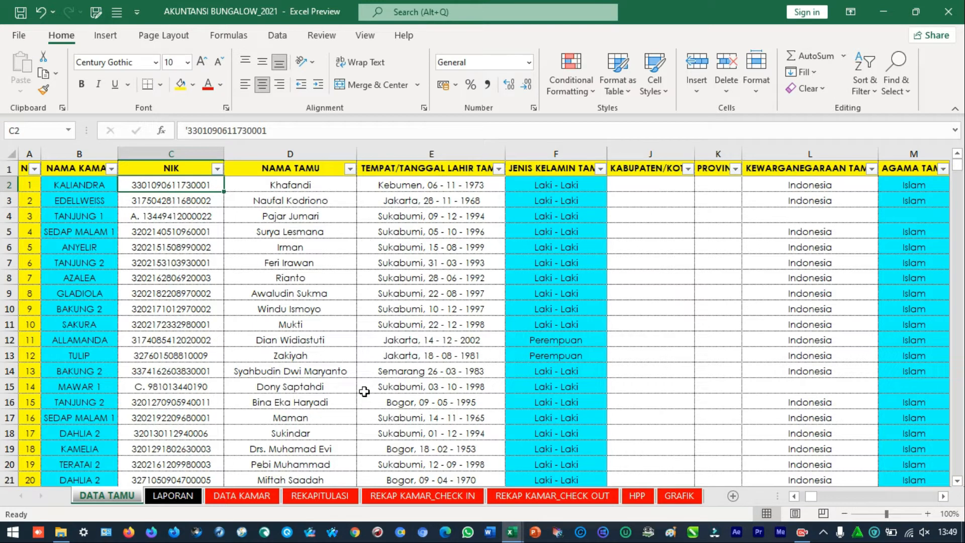
left_click(173, 496)
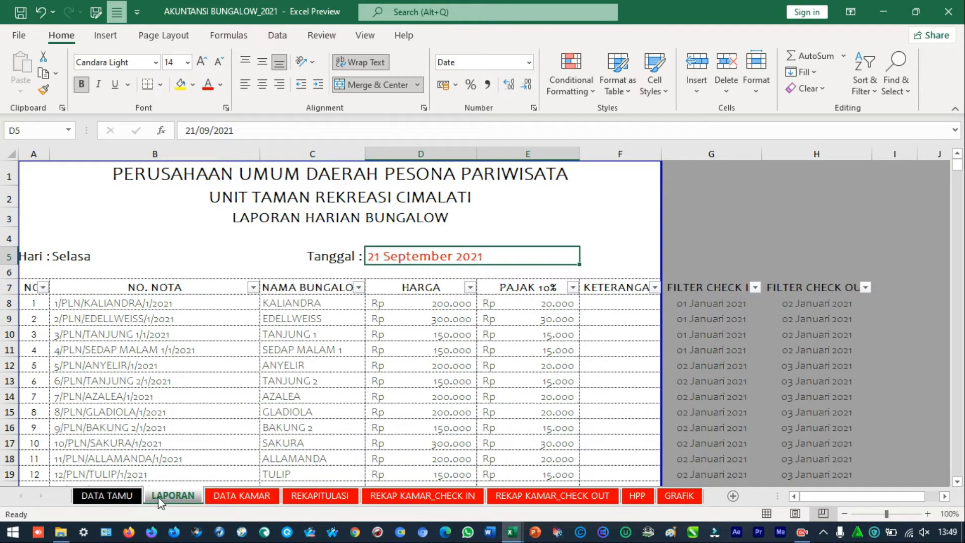
left_click(102, 500)
left_click(173, 499)
left_click(133, 499)
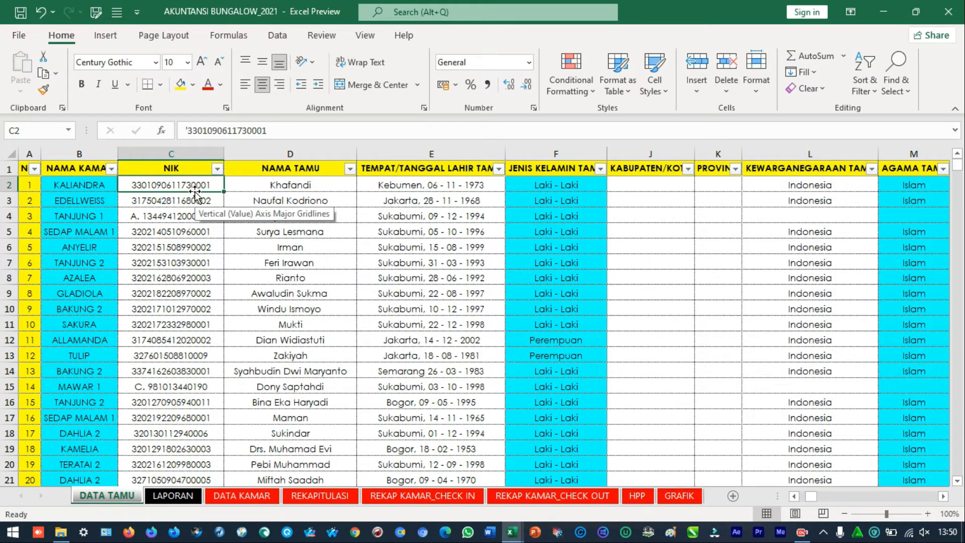
Examine the guest address, village, district, regency and province columns of the DATA TAMU sheet
key("Right")
key("Right")
key("Right")
key("Right")
key("Right")
key("Right")
key("Right")
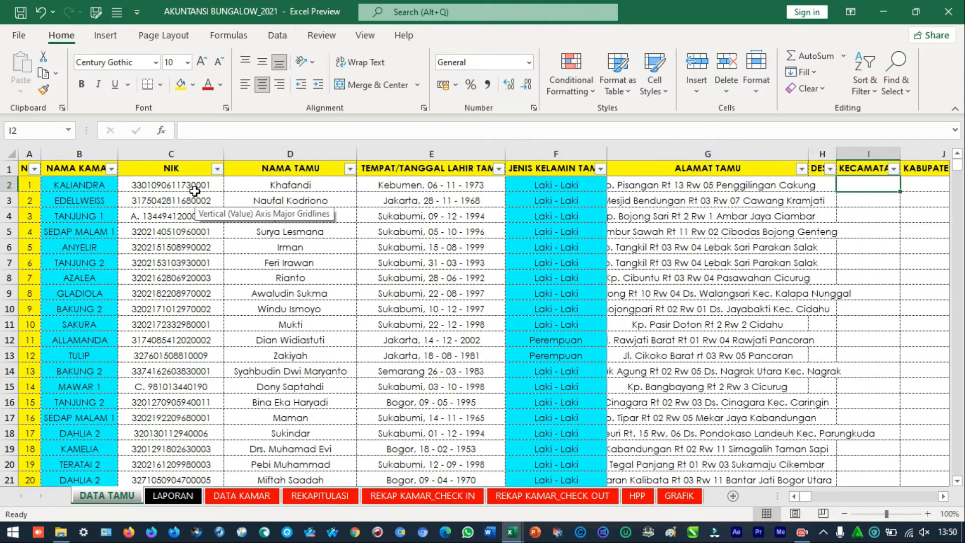
key("Right")
key("Left")
key("Left")
key("Left")
key("Left")
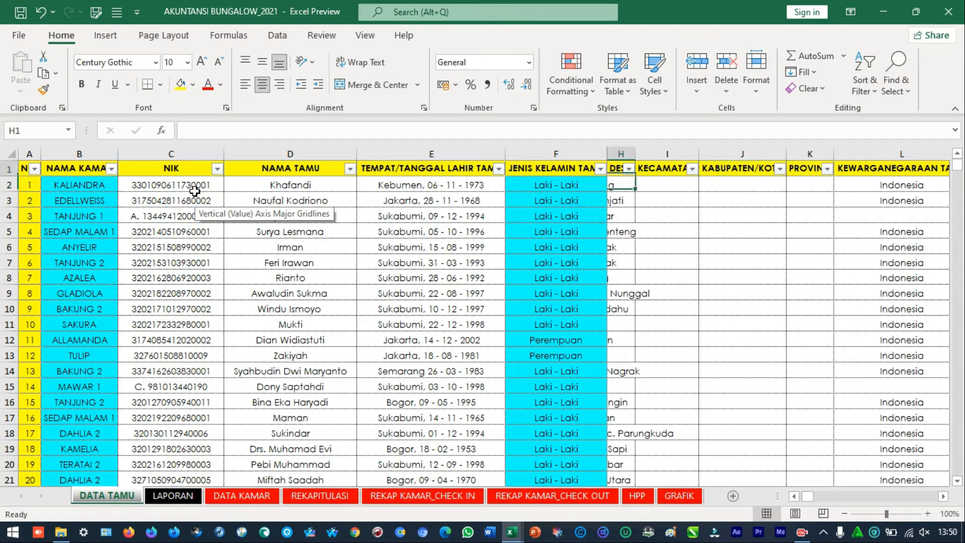
key("Up")
key("Right")
key("Left")
key("Down")
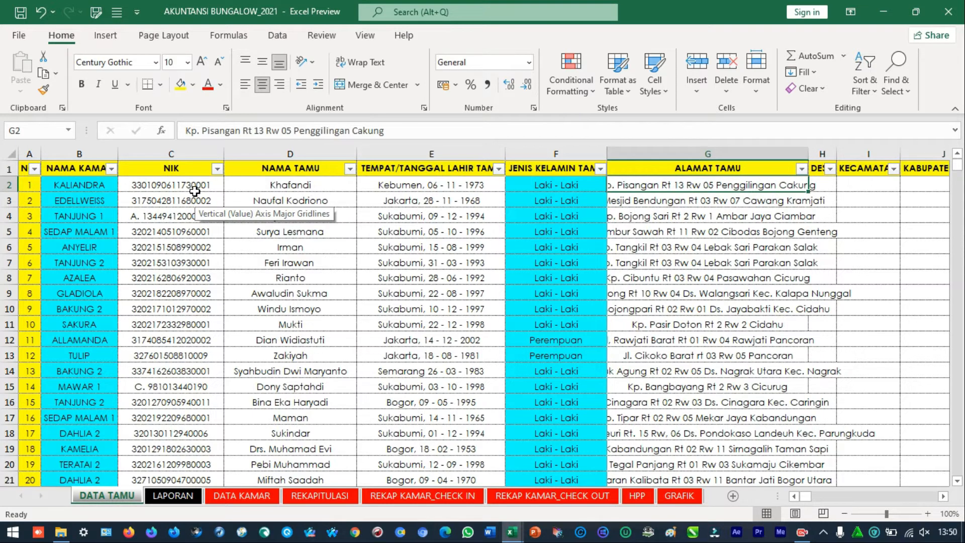
key("Right")
key("Right")
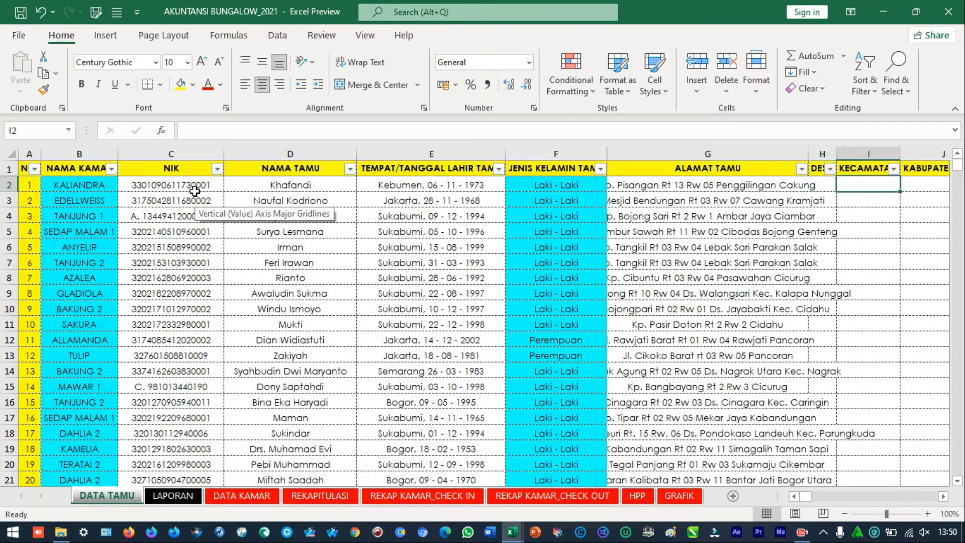
key("Right")
key("Right")
key("Right")
key("Left")
key("Left")
key("Left")
key("Left")
key("Left")
key("Left")
key("Right")
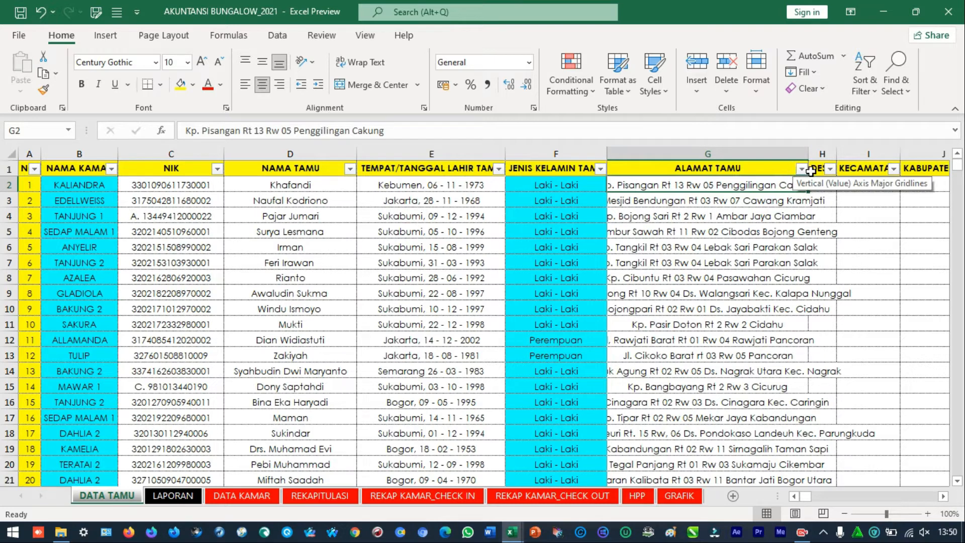
Filter the ALAMAT TAMU column to the addresses containing "Parungkuda"
left_click(802, 169)
left_click(689, 318)
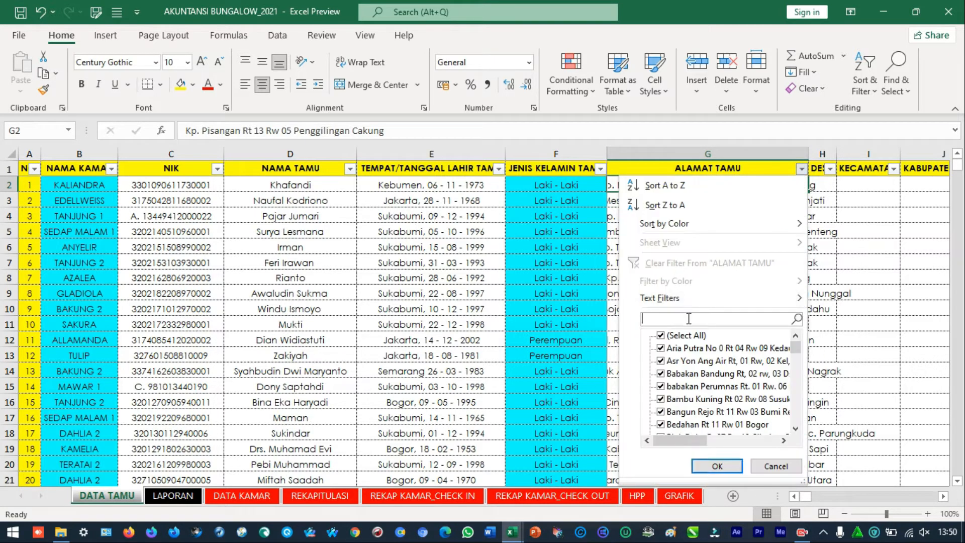
type("Parung kuda")
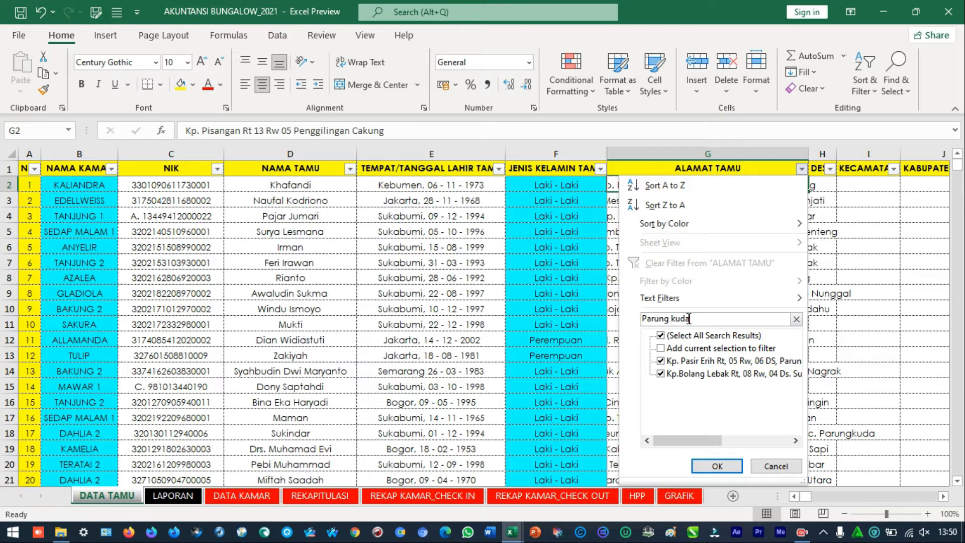
key("BackSpace")
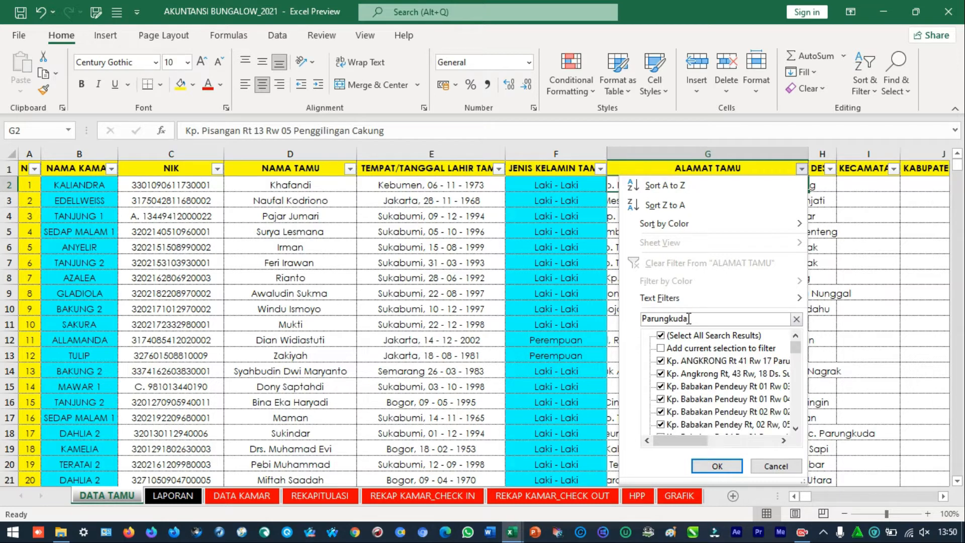
scroll(744, 370, "down", 5)
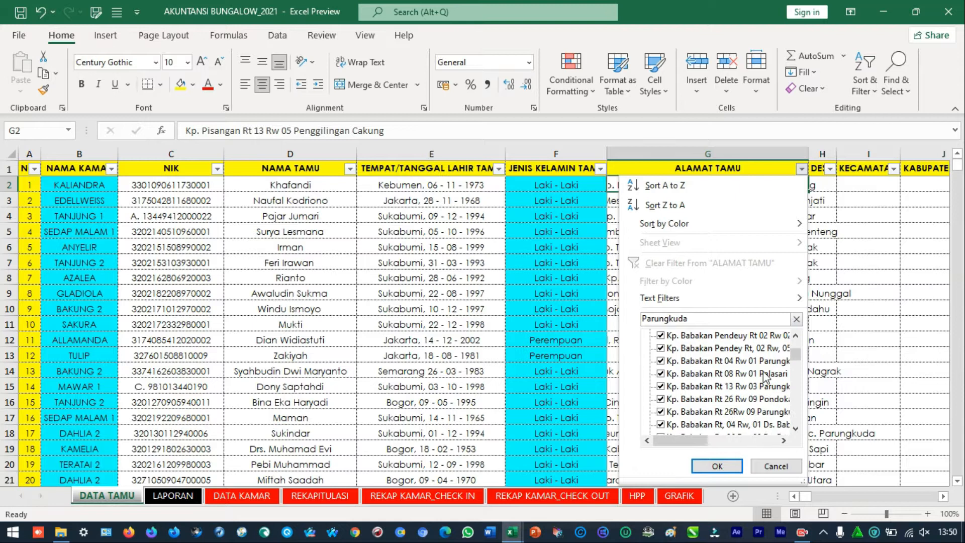
scroll(765, 378, "down", 5)
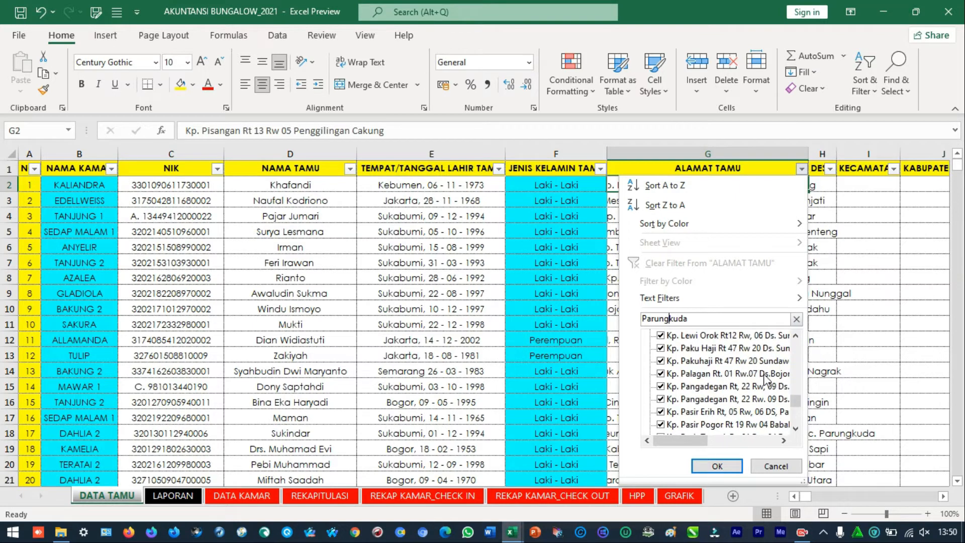
left_click(734, 472)
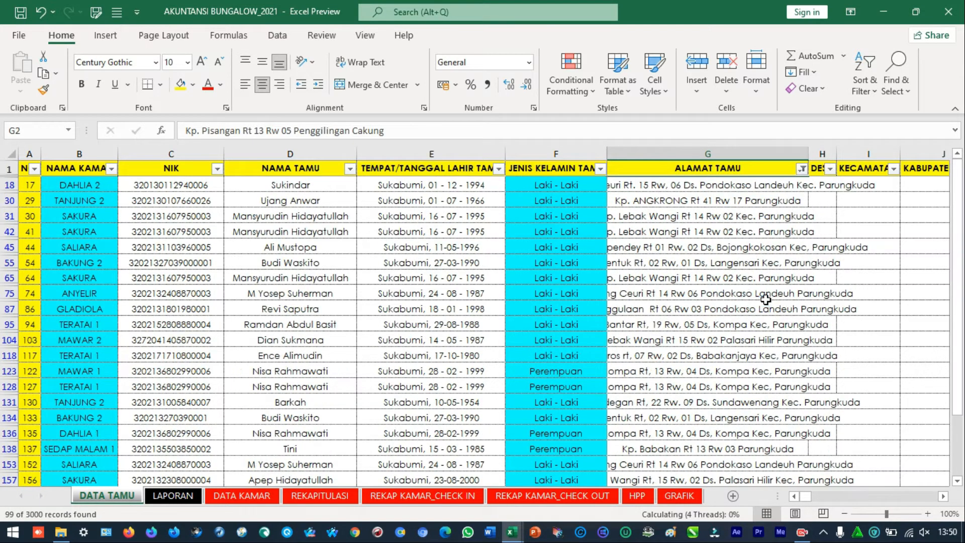
Look through the filtered guest addresses and restore all rows by reselecting every ALAMAT TAMU value
left_click(766, 299)
scroll(758, 317, "down", 2)
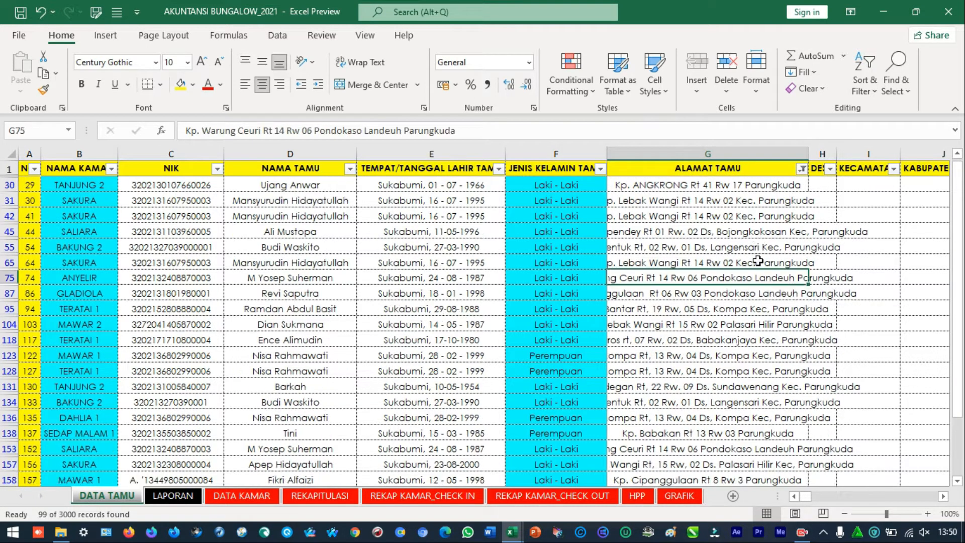
left_click(746, 340)
left_click(786, 322)
left_click(789, 305)
left_click(790, 294)
left_click(786, 275)
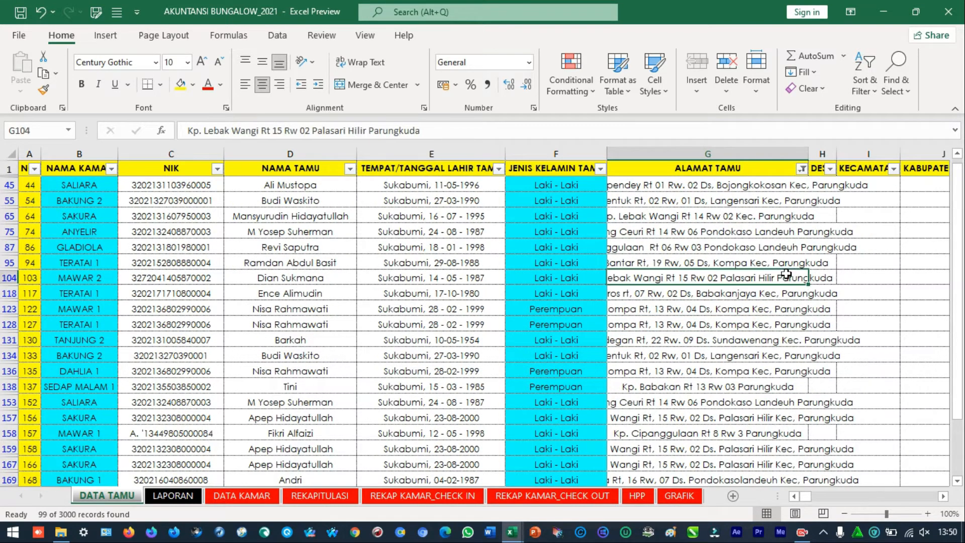
left_click(802, 169)
left_click(674, 336)
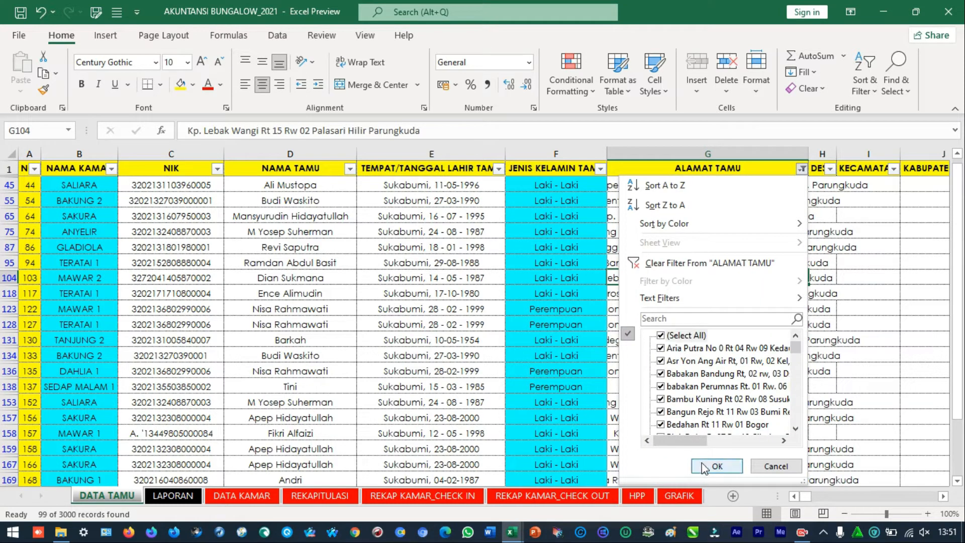
left_click(717, 466)
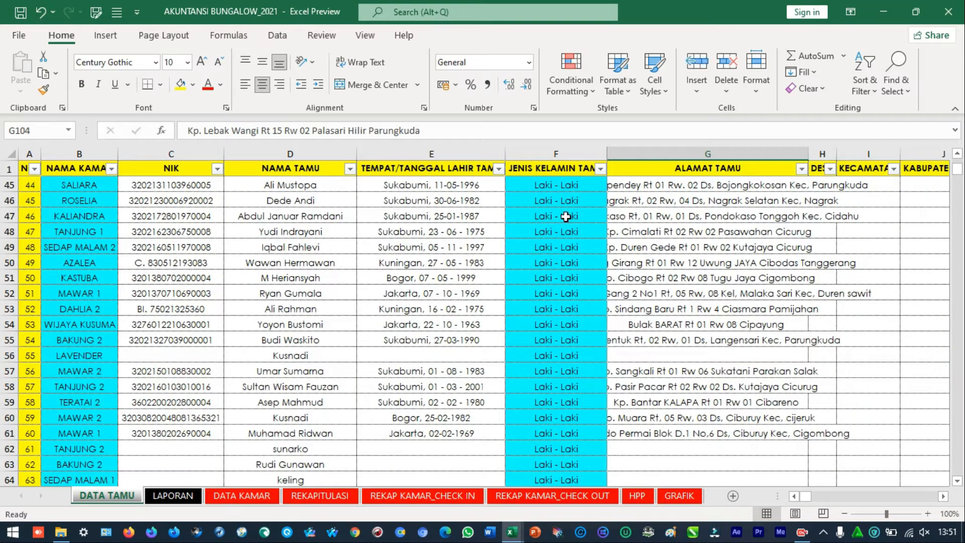
Search the TEMPAT/TANGGAL LAHIR TAMU filter list for 1990 and close it without applying a filter
left_click(497, 200)
left_click(498, 169)
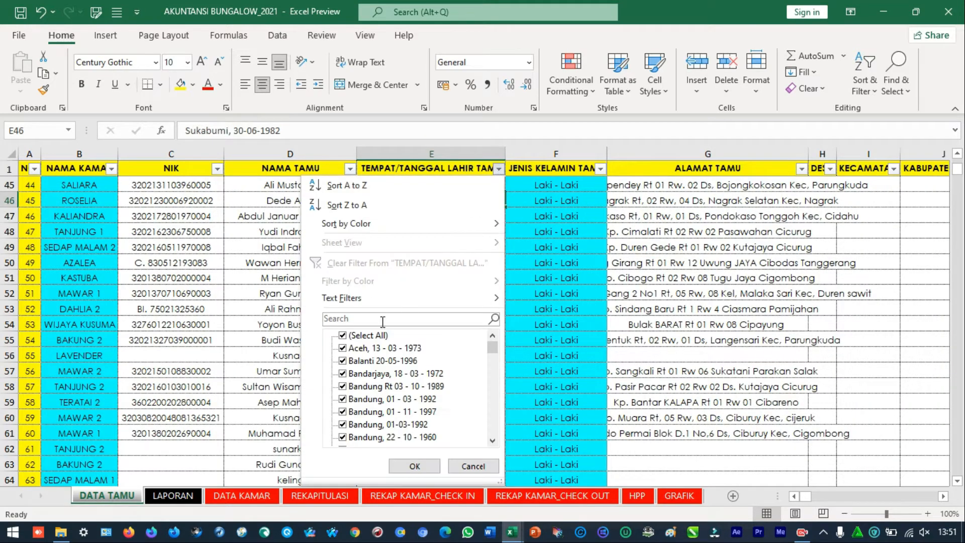
left_click(381, 336)
left_click(381, 318)
type("1990")
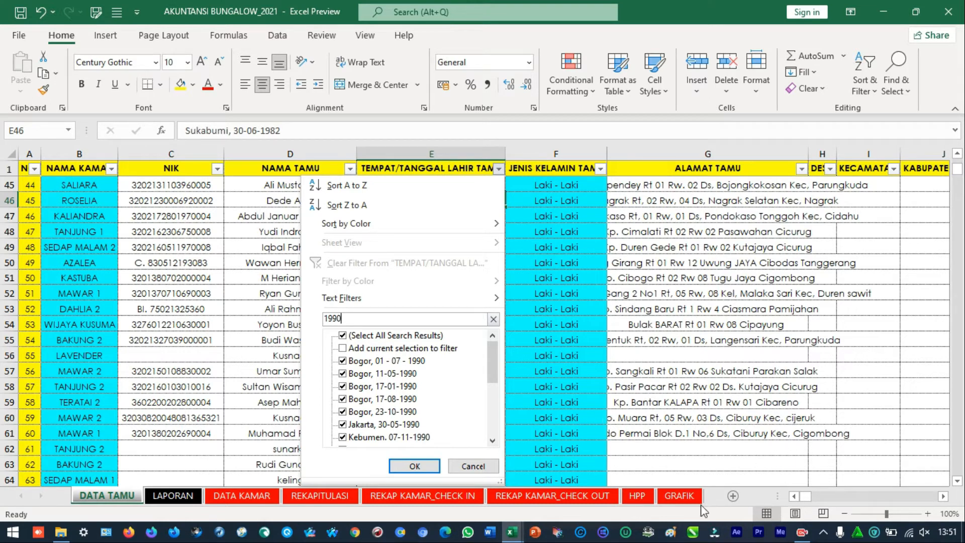
scroll(867, 484, "down", 1)
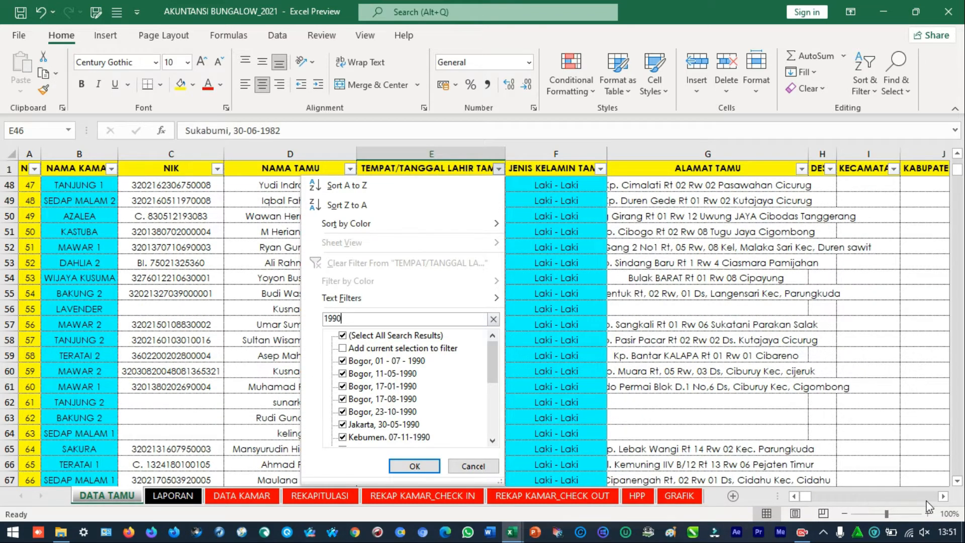
key("Escape")
key("Escape")
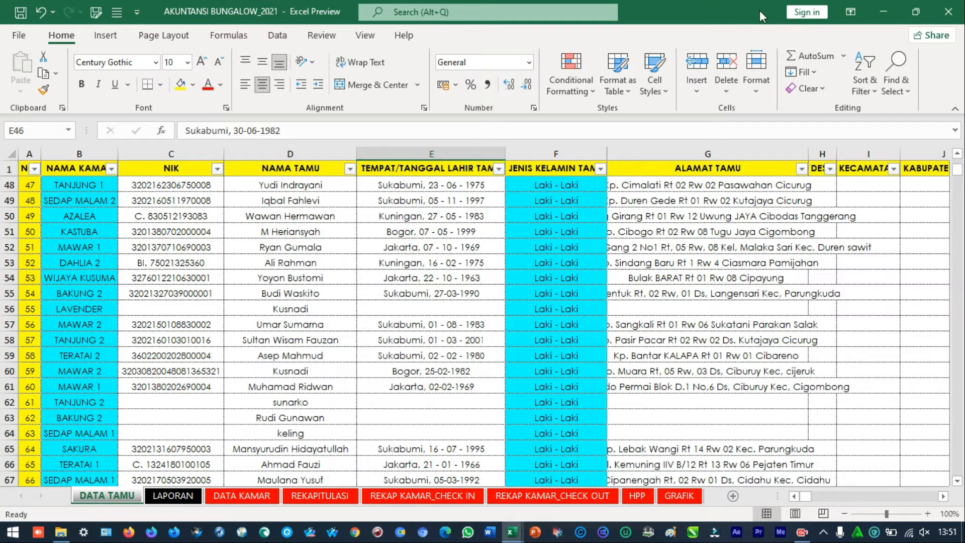
Zoom the DATA TAMU sheet to 150%, maximize the workbook window and select the NAMA TAMU header
left_click(916, 12)
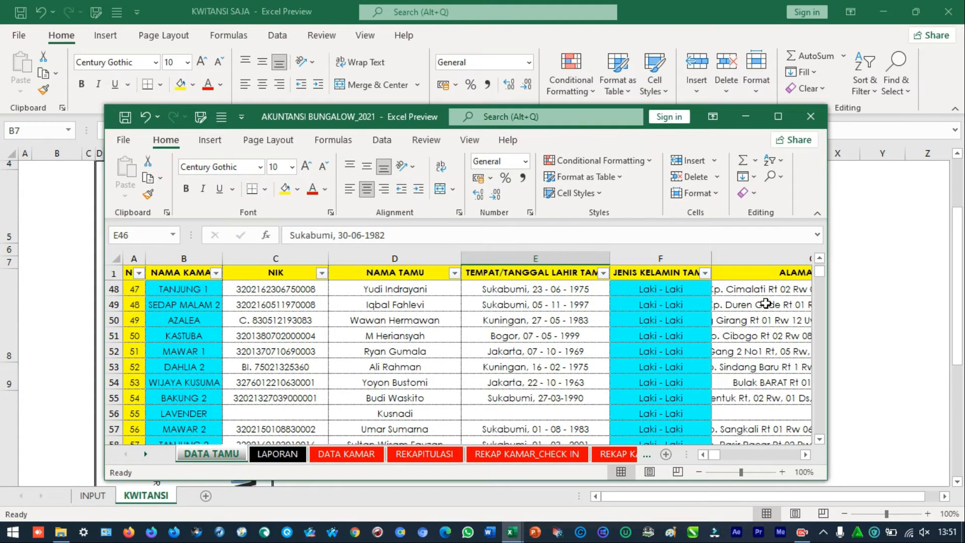
left_click(782, 472)
left_click(783, 472)
left_click(782, 472)
left_click(783, 472)
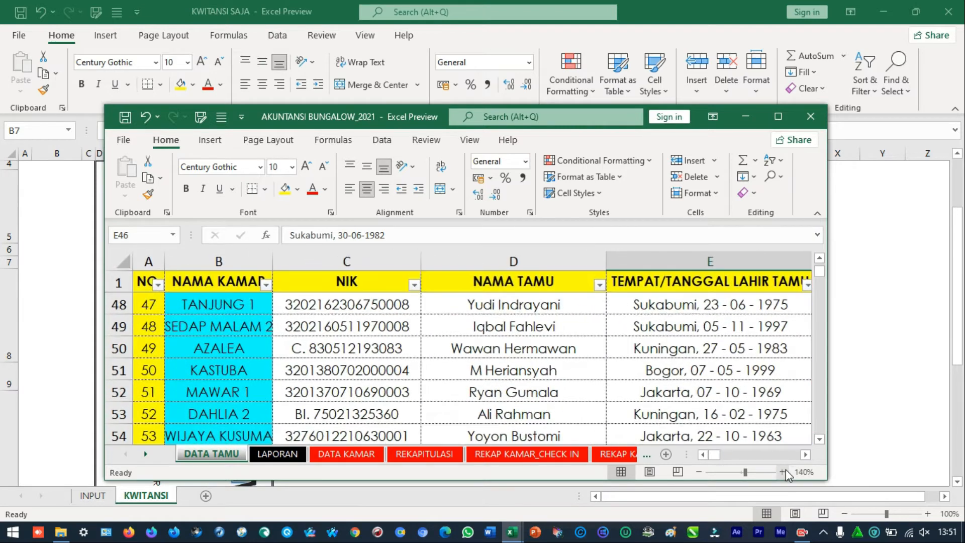
left_click(783, 472)
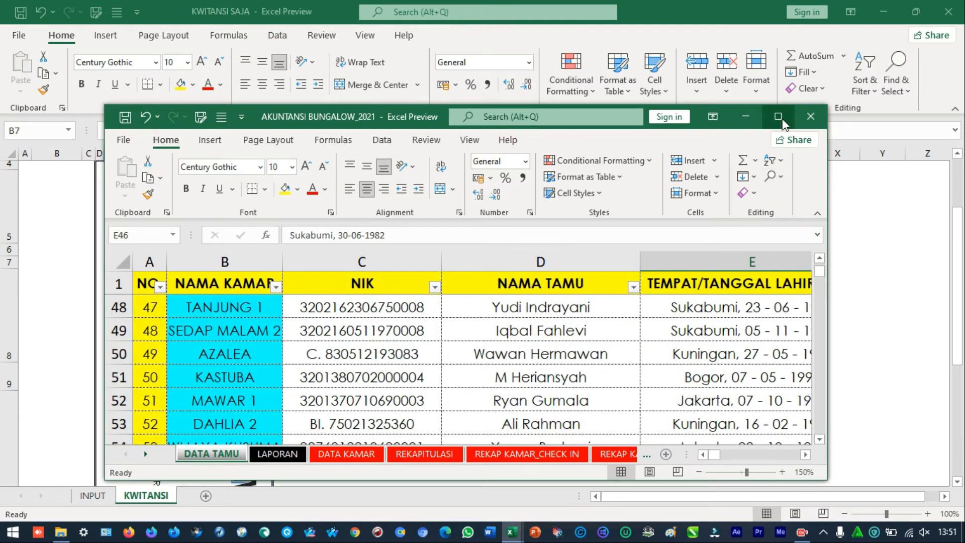
left_click(780, 118)
left_click(473, 180)
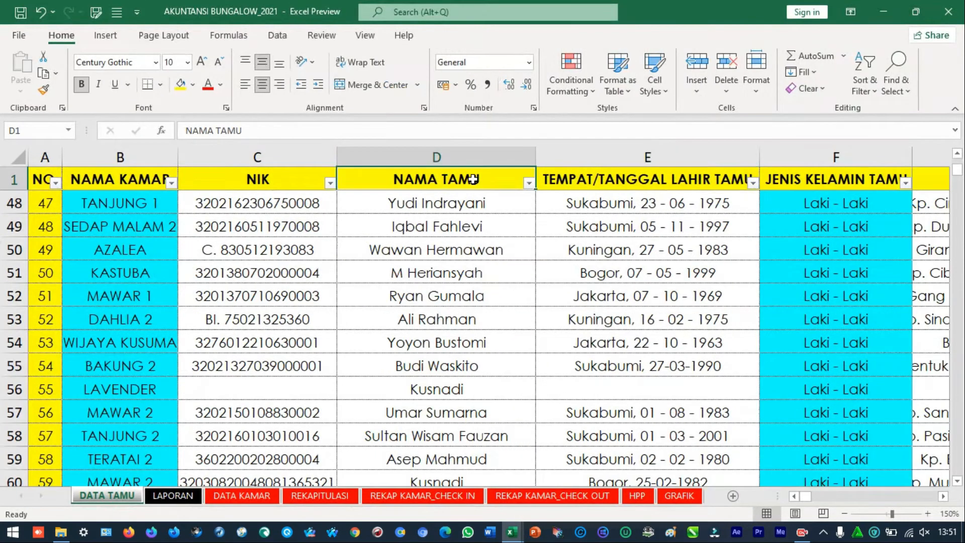
Look across the DATA TAMU columns up to KEWARGANEGARAAN and select the TEMPAT/TANGGAL LAHIR TAMU and JENIS KELAMIN TAMU headers
key("Right")
key("Right")
key("Right")
key("Right")
key("Right")
key("Right")
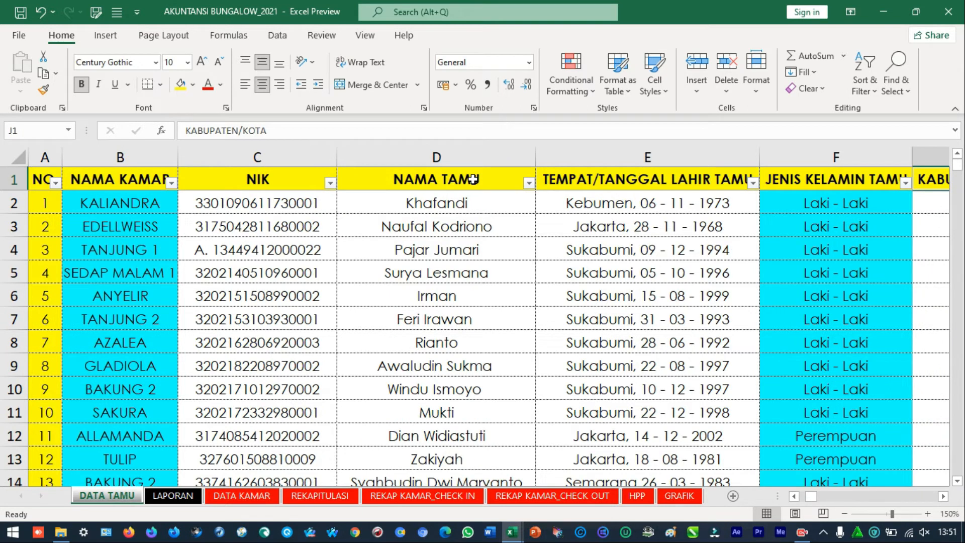
key("Right")
key("Down")
key("Right")
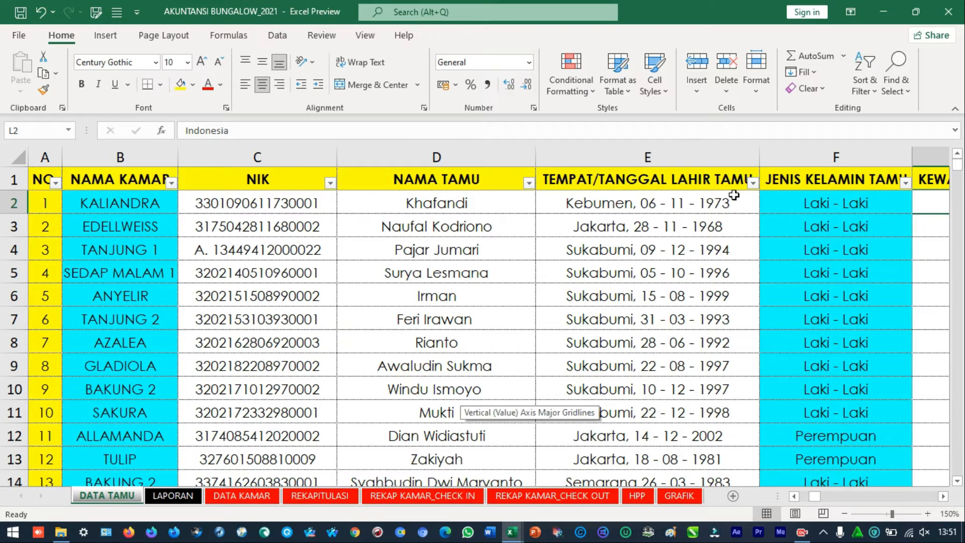
left_click(721, 187)
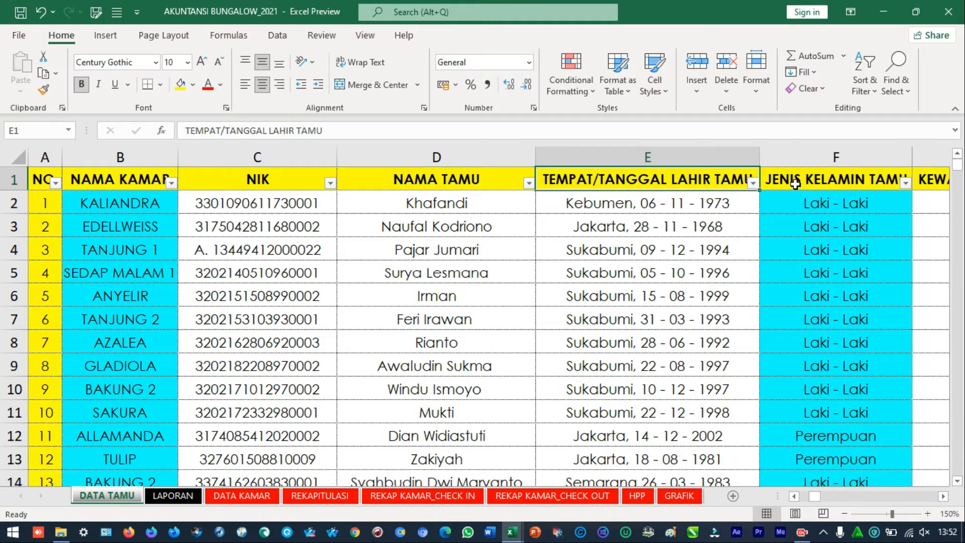
left_click_drag(712, 176, 884, 179)
Open the LAPORAN sheet, set the Tanggal date to 15/09/2021 and check the Hari cell
left_click(173, 495)
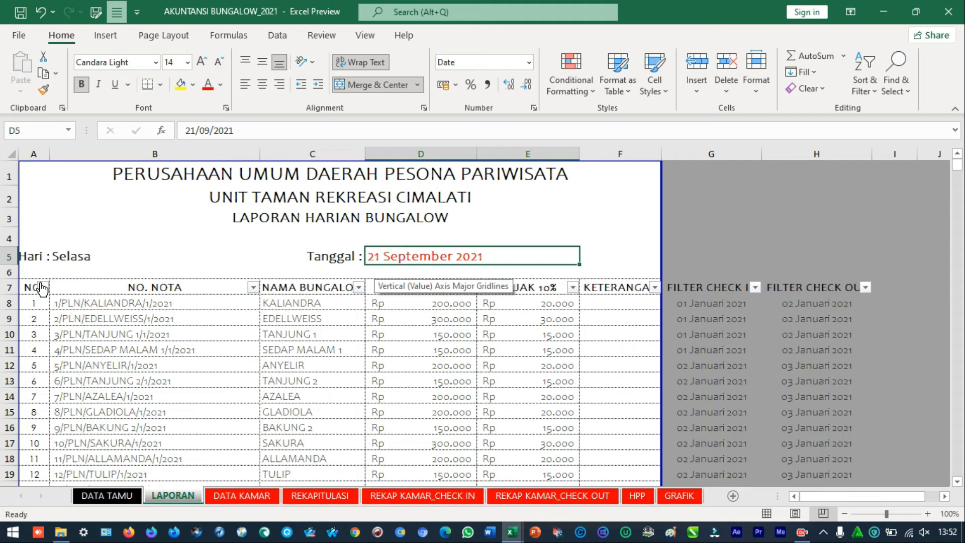
double_click(455, 256)
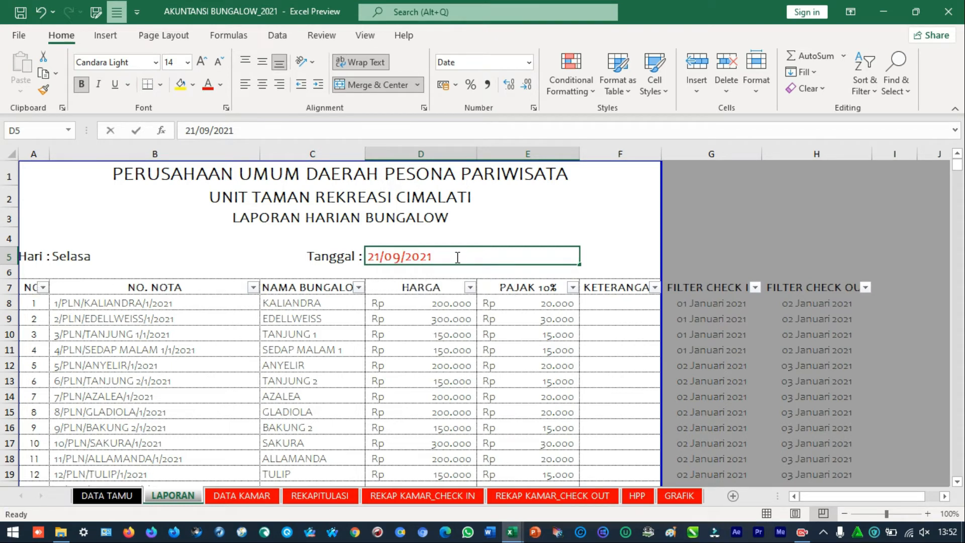
left_click_drag(381, 256, 241, 255)
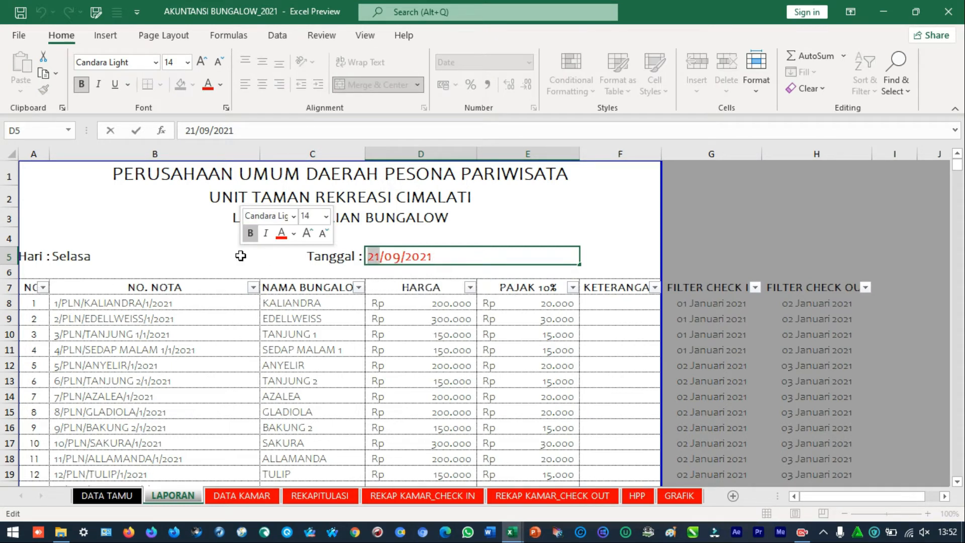
key("BackSpace")
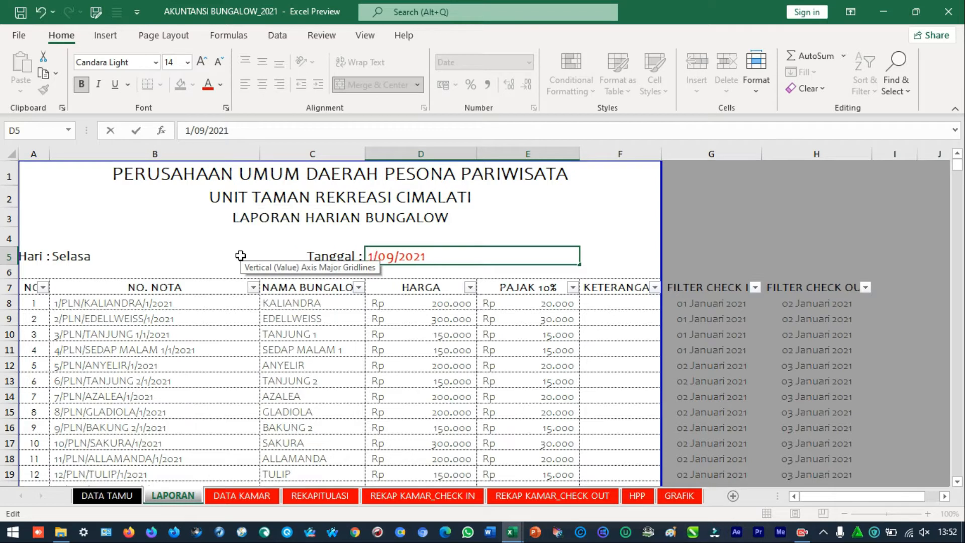
type("5")
left_click(432, 302)
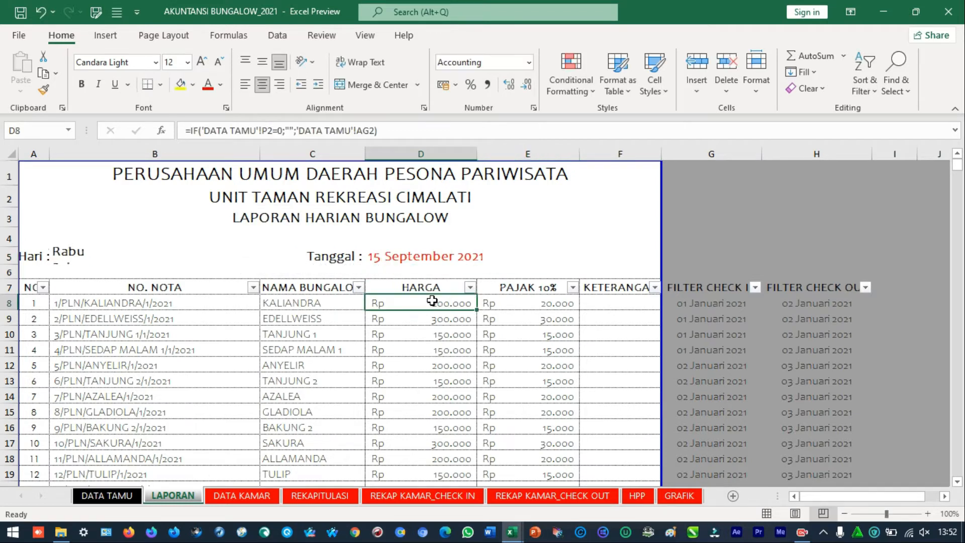
left_click(73, 255)
left_click(756, 287)
left_click(623, 368)
scroll(633, 427, "down", 1)
scroll(626, 431, "up", 1)
scroll(625, 437, "down", 1)
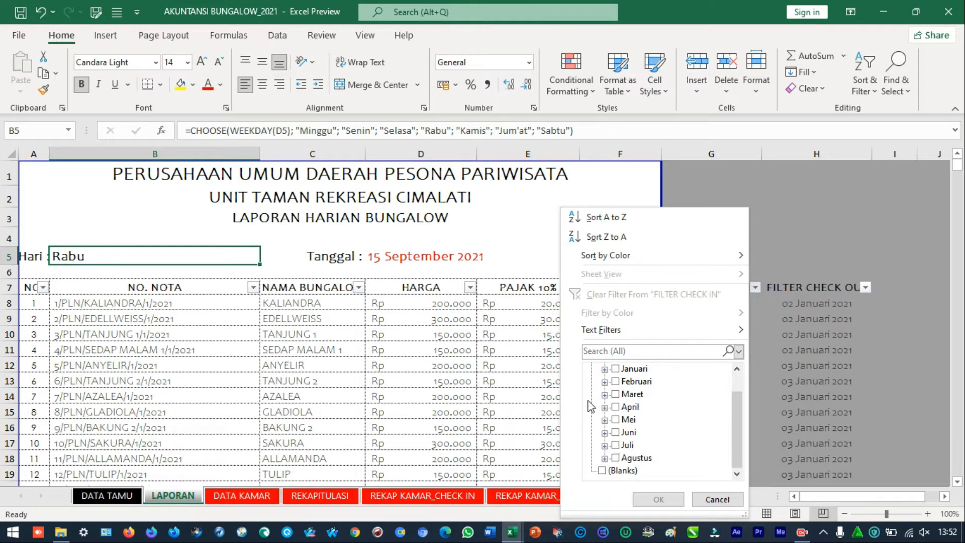
left_click(389, 263)
Set the Tanggal date of the LAPORAN sheet to 15/08/2021
double_click(380, 258)
left_click(396, 258)
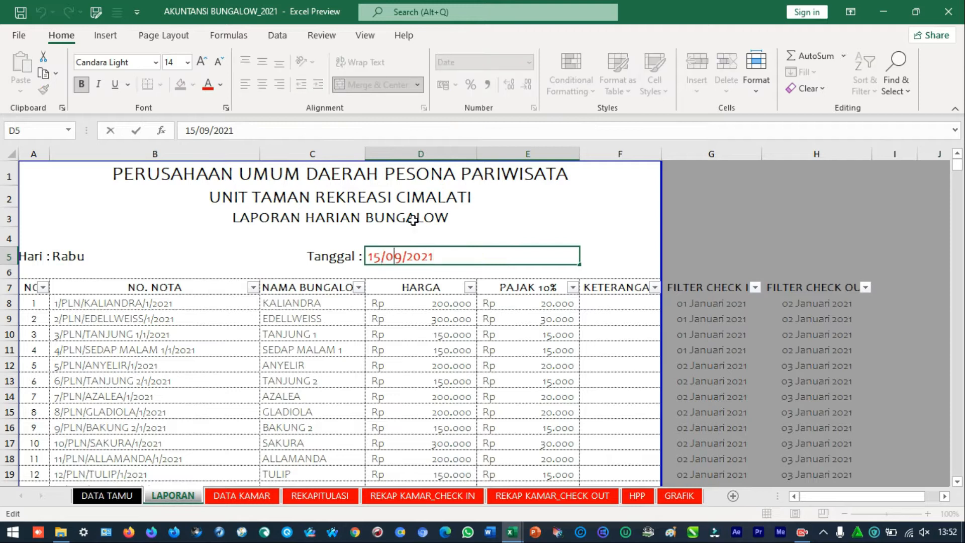
key("Delete")
type("8")
key("Return")
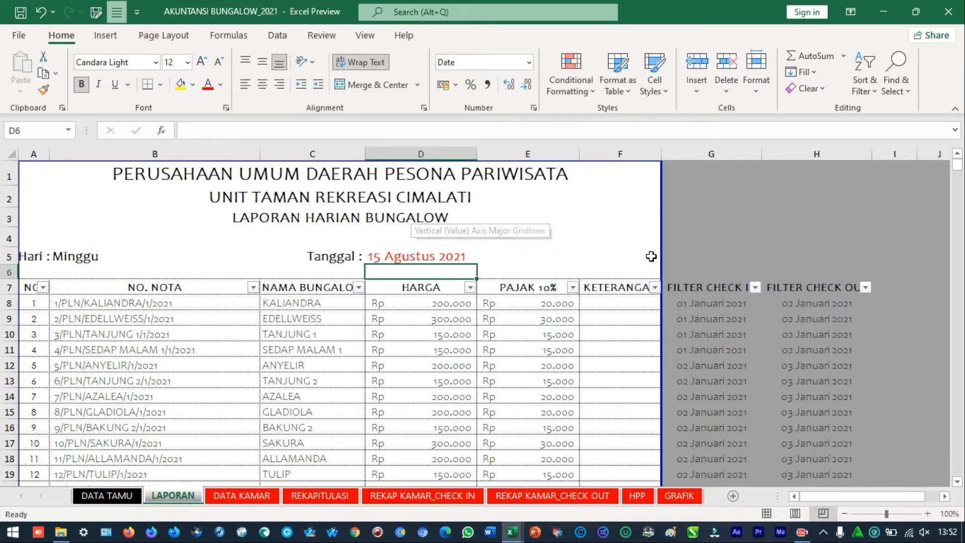
Filter the FILTER CHECK IN column of the report to 09 Agustus 2021 only
left_click(755, 287)
left_click(648, 372)
scroll(645, 397, "down", 1)
scroll(641, 382, "up", 1)
scroll(629, 412, "down", 1)
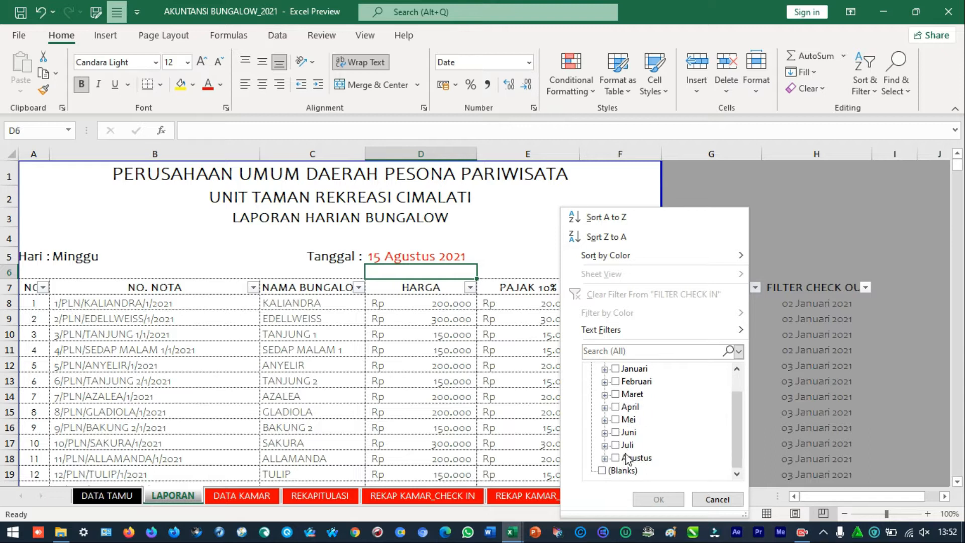
left_click(605, 458)
left_click(629, 457)
left_click(650, 498)
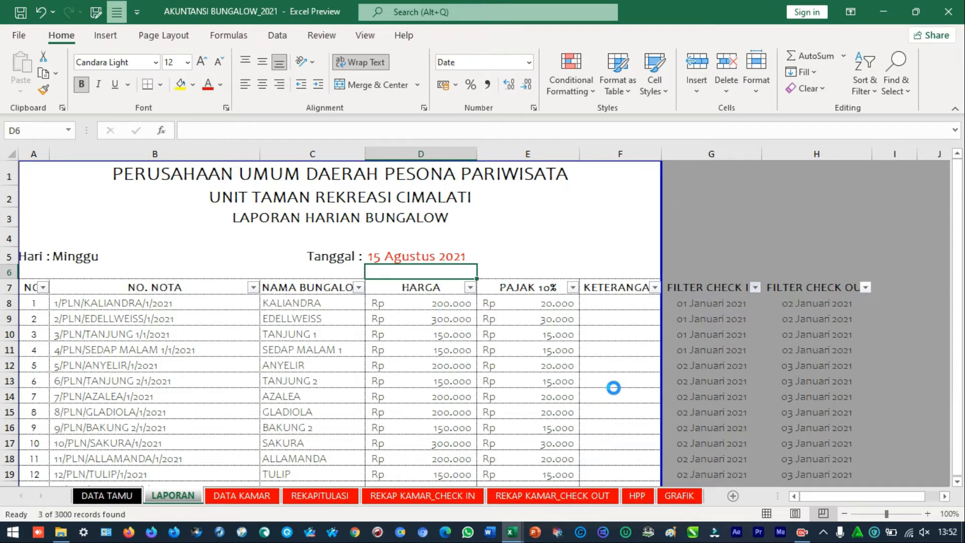
Set the report's Tanggal date to 09/08/2021 and check the Hari cell
left_click(447, 257)
double_click(447, 257)
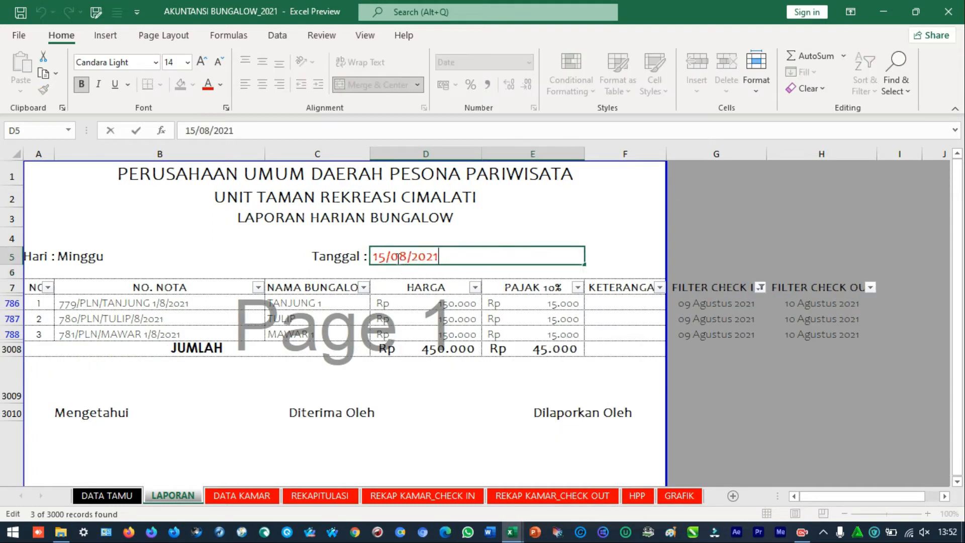
key("BackSpace")
key("BackSpace")
type("09")
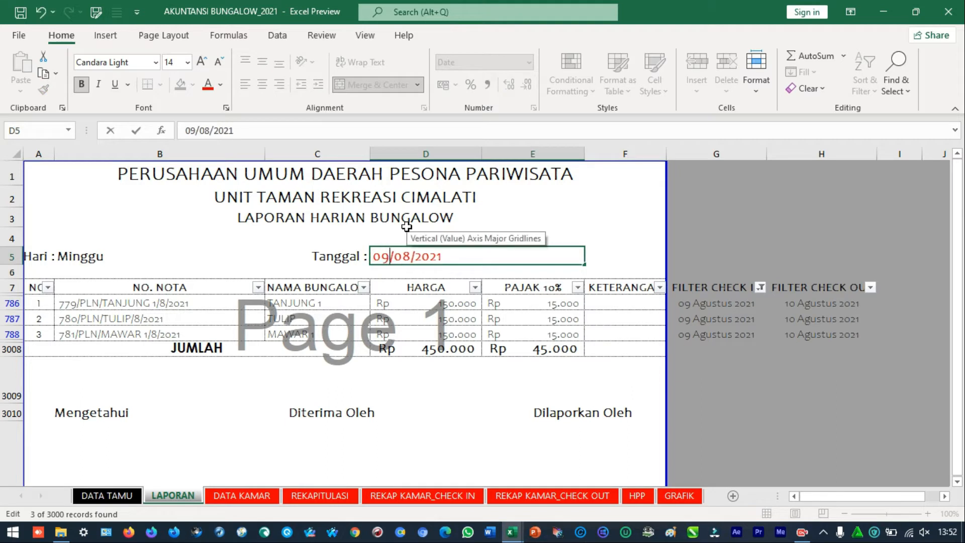
key("Return")
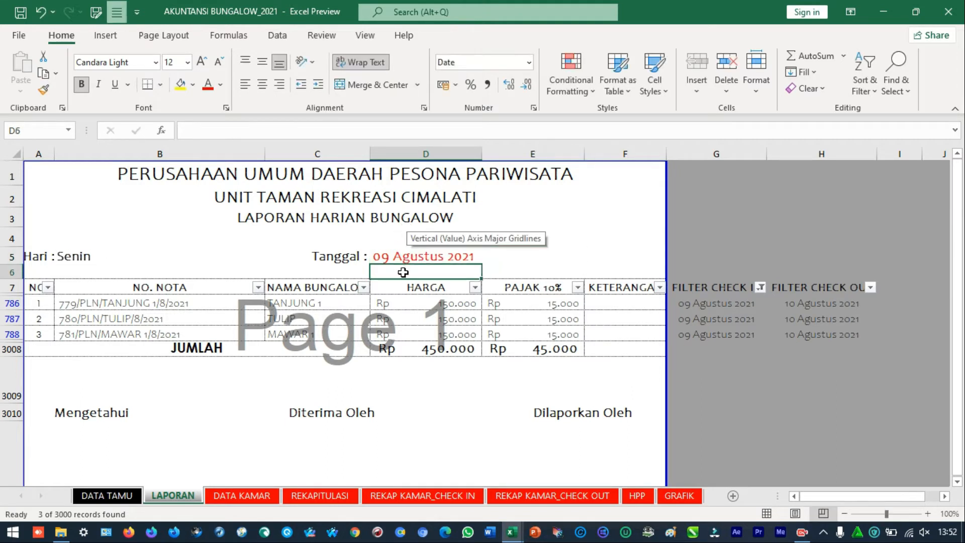
left_click(429, 256)
left_click(103, 258)
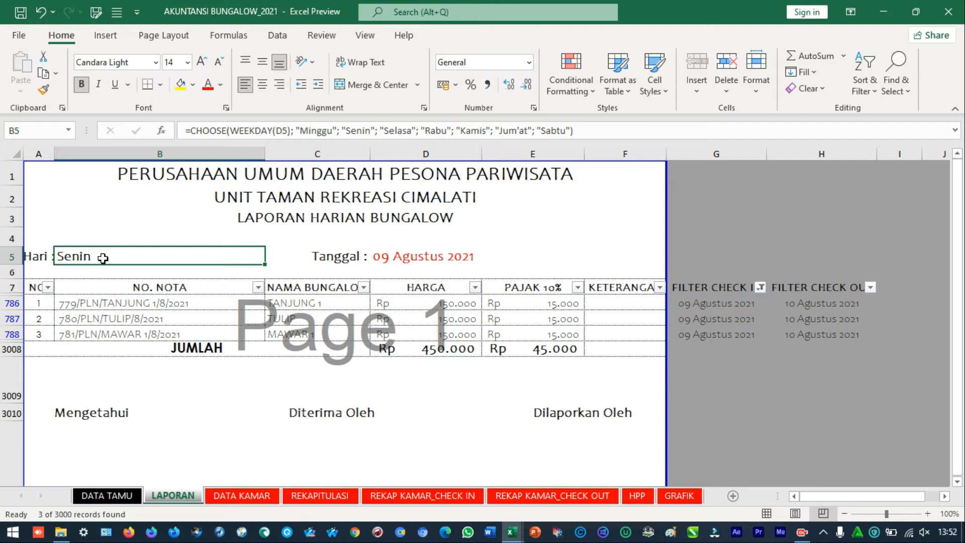
Look over the filtered daily report and view the DATA KAMAR sheet
scroll(431, 333, "down", 2)
scroll(432, 332, "up", 2)
left_click(176, 452)
left_click(108, 495)
left_click(145, 497)
left_click(136, 498)
left_click(259, 496)
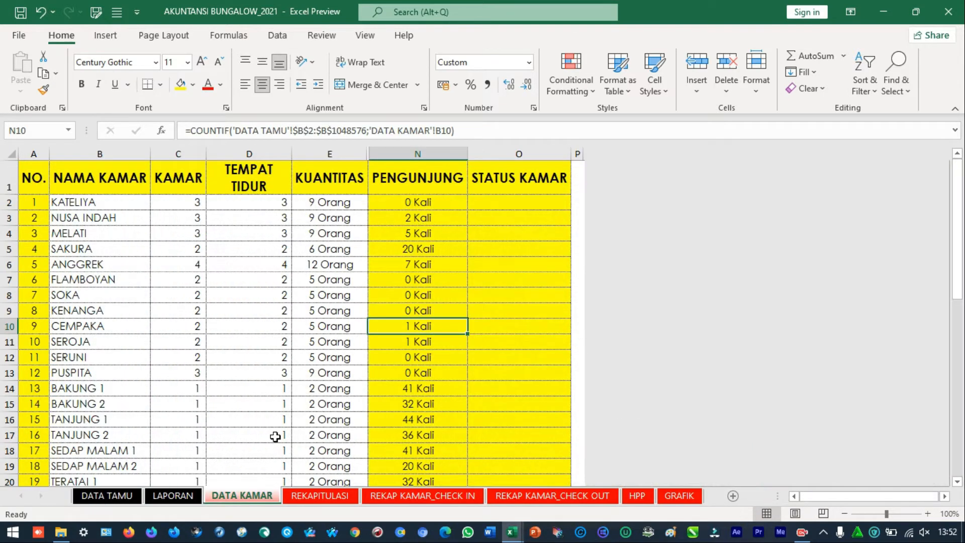
Open the REKAPITULASI sheet and inspect the RANK PENGUNJUNG formula of the 22–31 Januari 2021 period, leaving it unedited
left_click(327, 495)
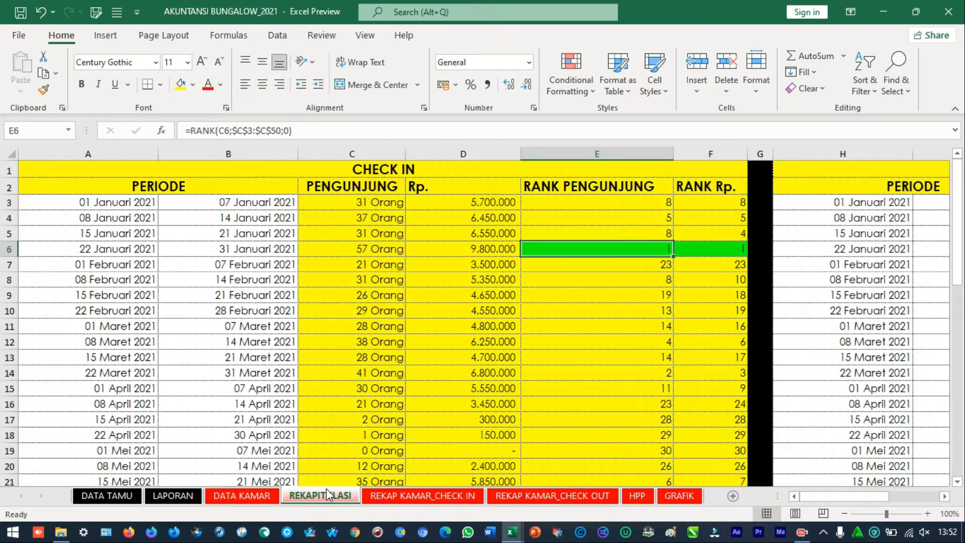
left_click_drag(238, 240, 656, 255)
left_click(653, 249)
double_click(598, 249)
key("Escape")
double_click(598, 251)
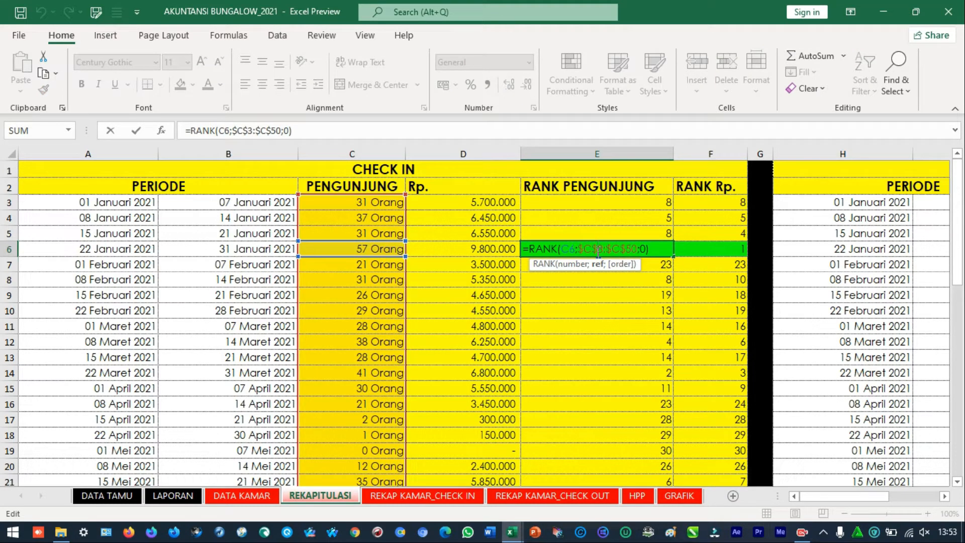
key("Escape")
Select the 22–31 Januari 2021 period with its visitors and revenue, and inspect the PENGUNJUNG formula in C6
left_click_drag(69, 249, 442, 250)
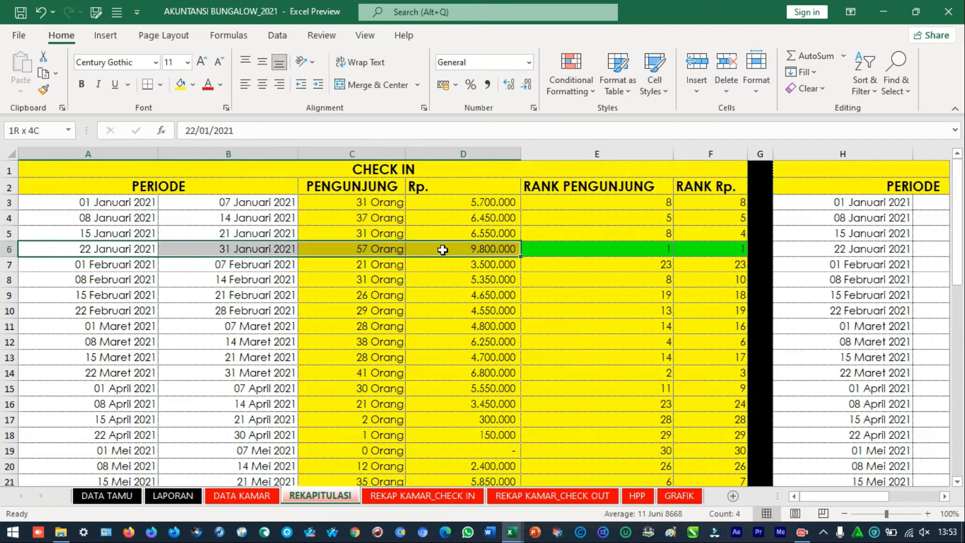
double_click(347, 250)
key("Escape")
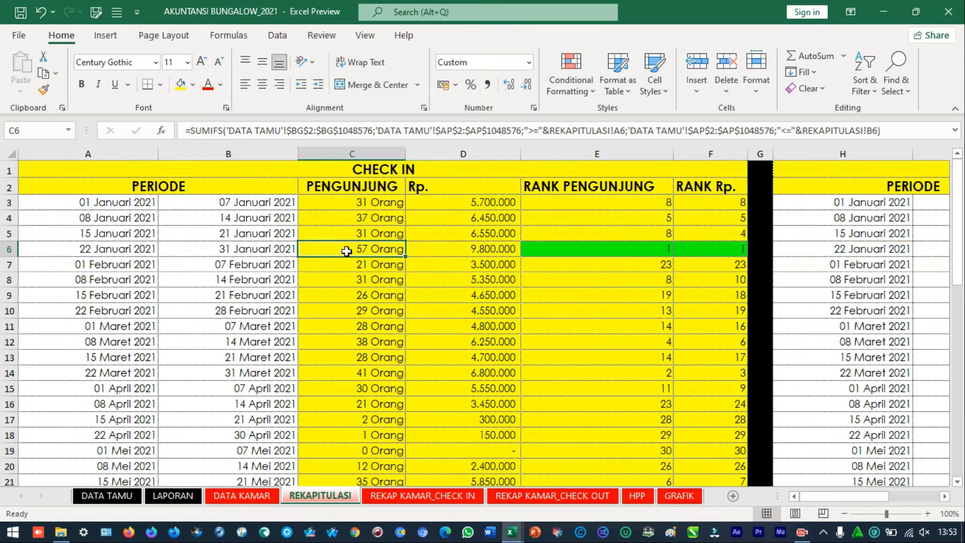
Select all PENGUNJUNG values from C3 to C50 and look through the periods down to the yearly recap
left_click(349, 201)
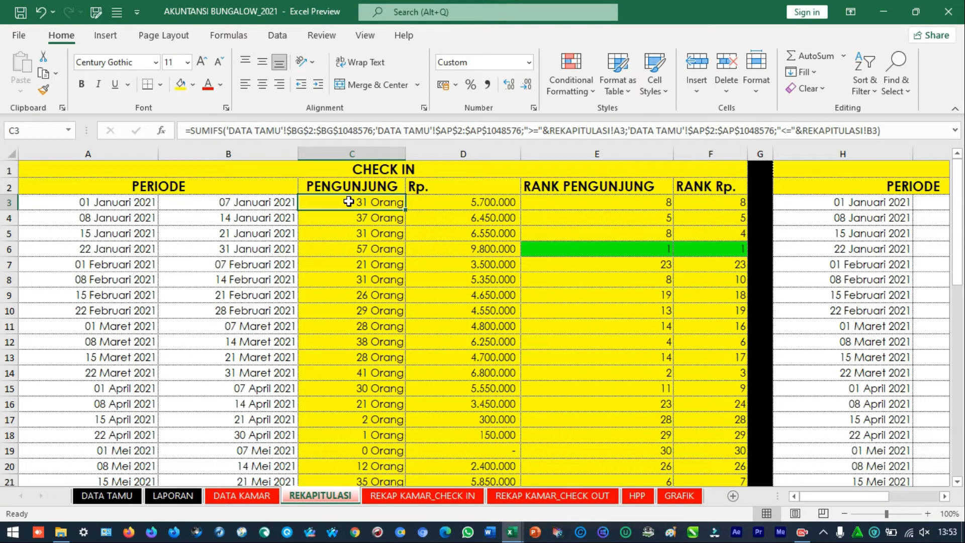
key("ctrl+shift+Down")
scroll(371, 339, "down", 2)
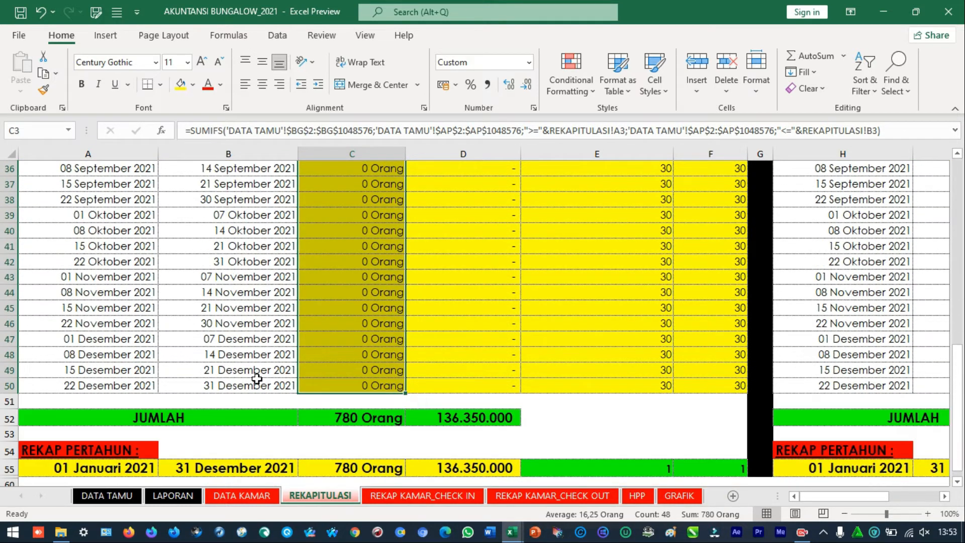
scroll(257, 378, "up", 12)
scroll(279, 358, "down", 5)
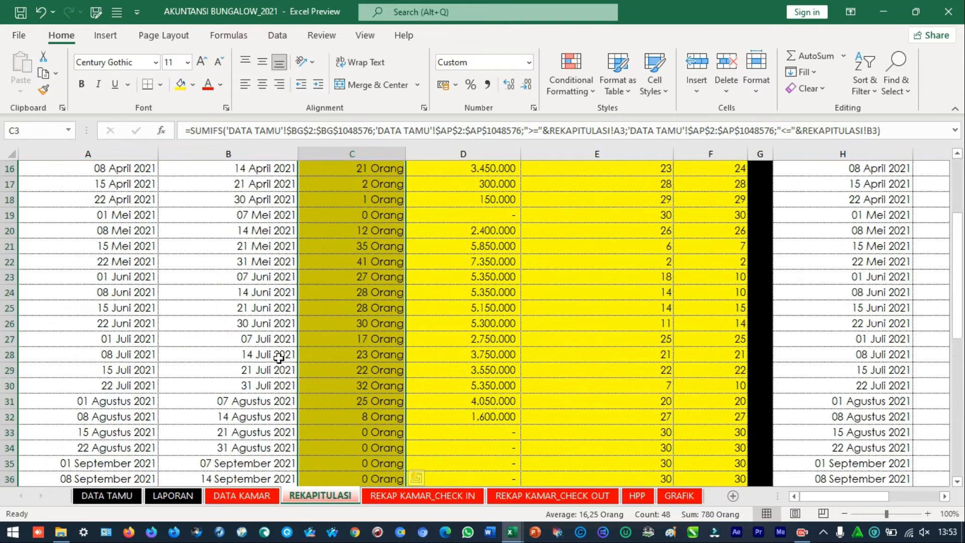
scroll(279, 358, "down", 8)
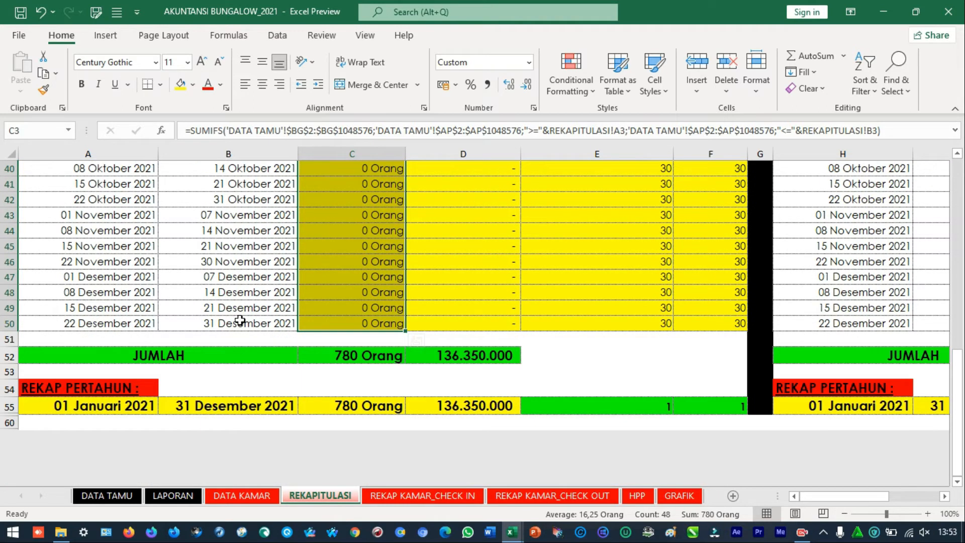
scroll(282, 337, "up", 13)
Compare the visitor count in C6 with its period dates by selecting C6 and the range A6:B6
left_click(359, 245)
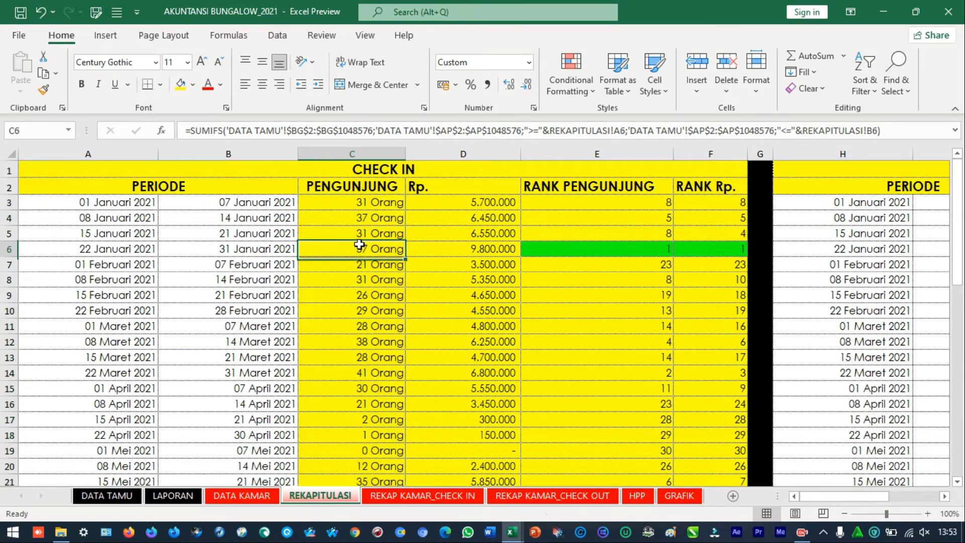
left_click(126, 251)
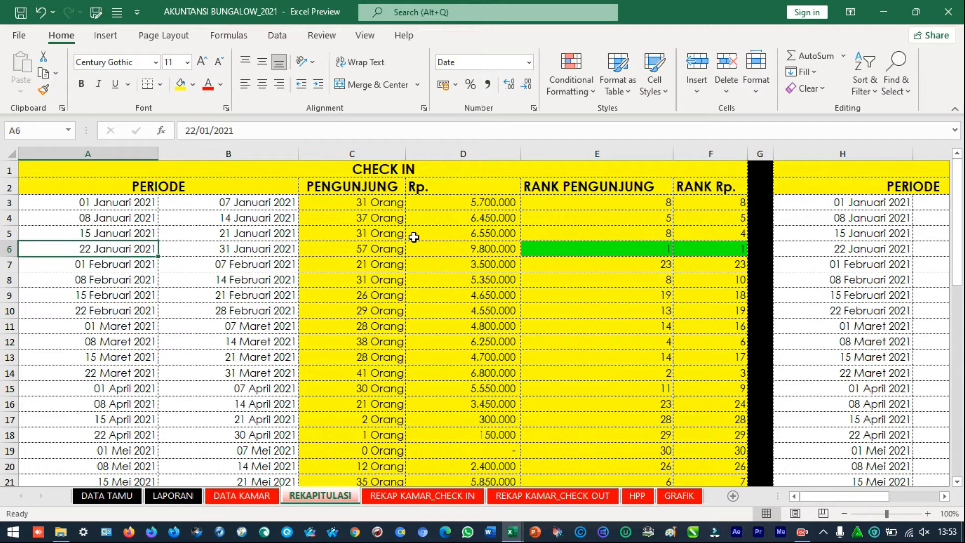
left_click(372, 246)
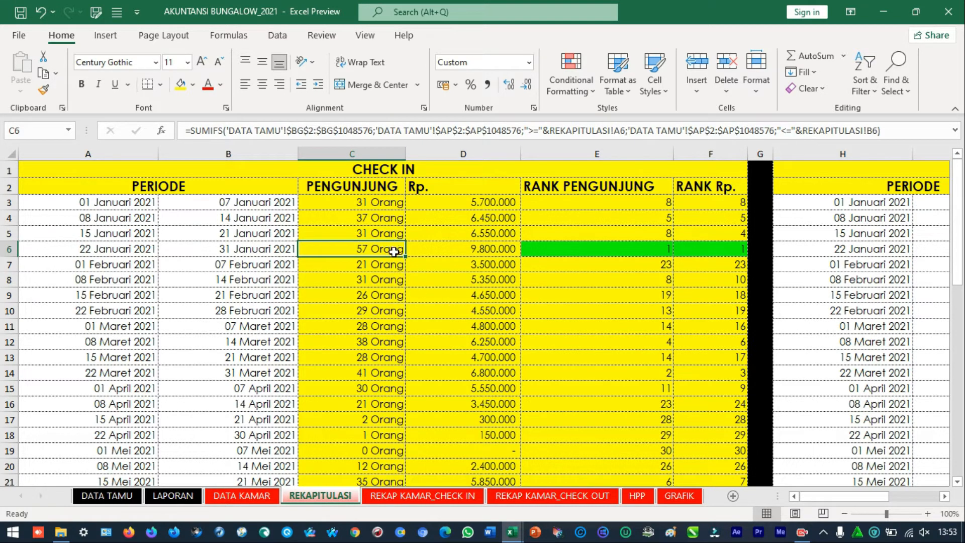
left_click_drag(75, 252, 253, 254)
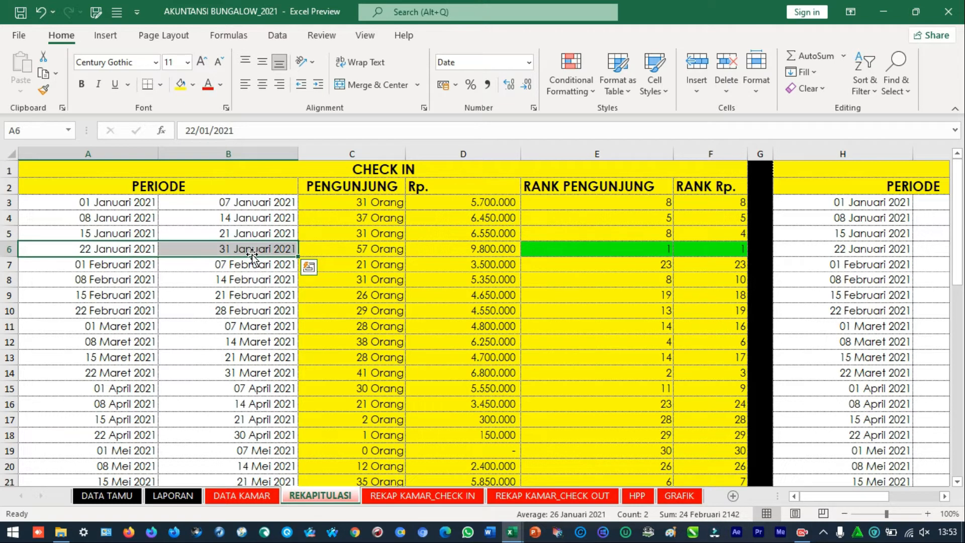
Select the RANK PENGUNJUNG cells E14 and E22 together to compare the periods 22–31 Maret and 22–31 Mei 2021
scroll(576, 364, "down", 2)
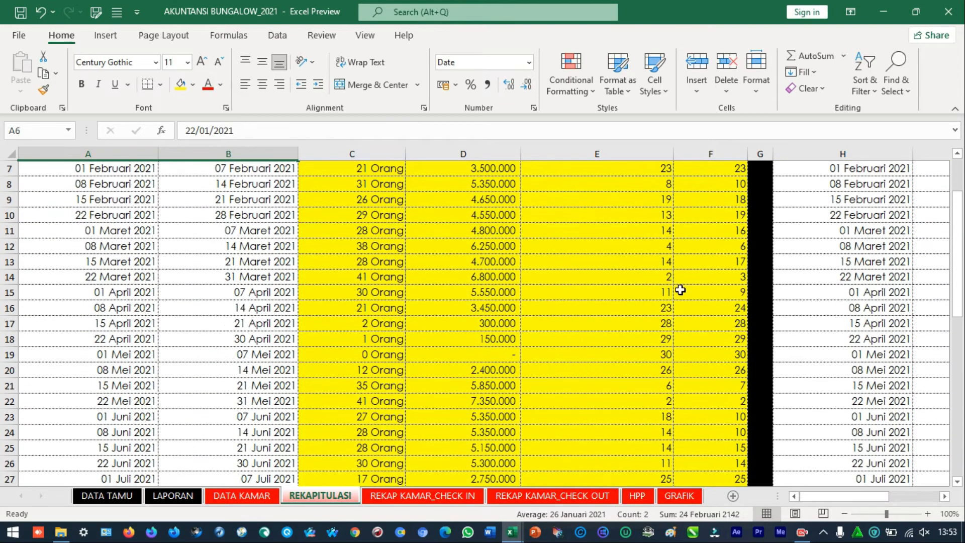
scroll(654, 290, "up", 2)
left_click(660, 376)
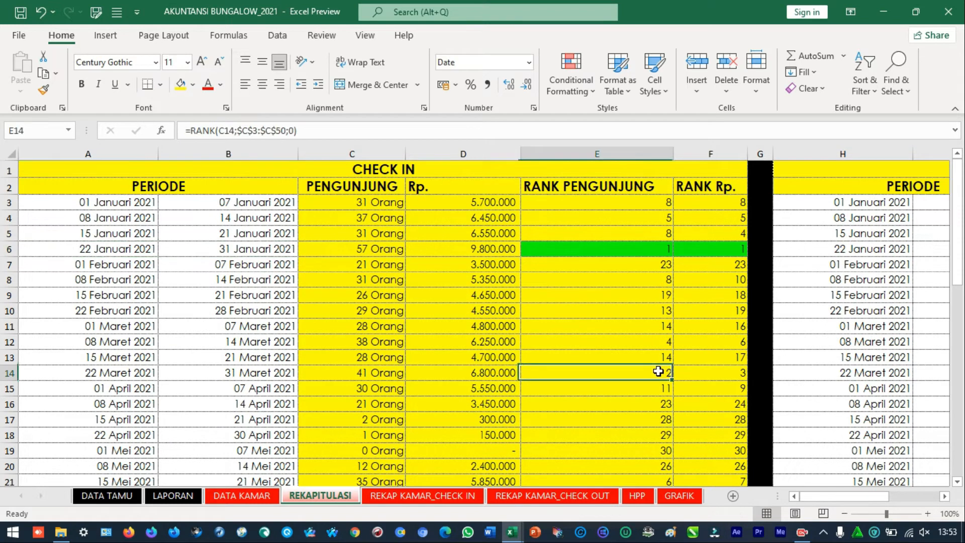
scroll(658, 395, "down", 2)
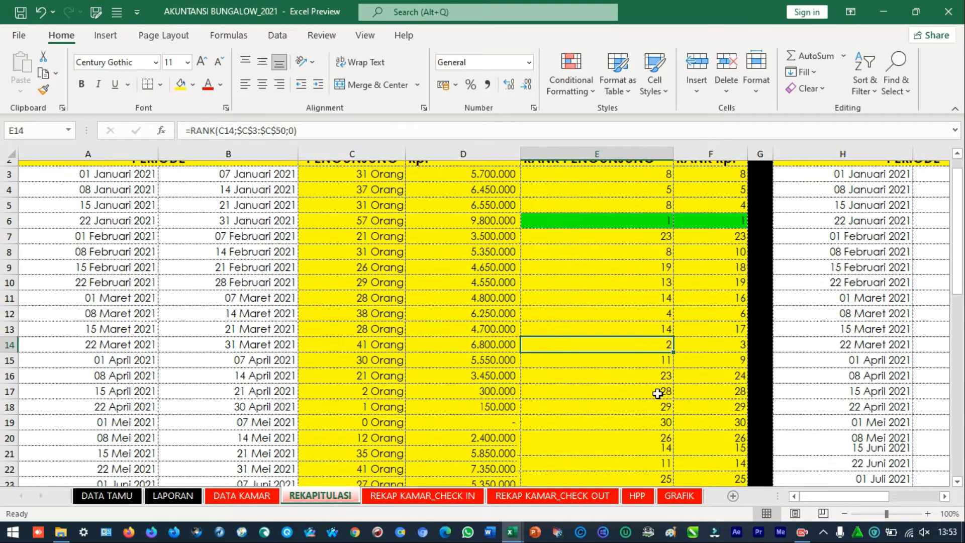
scroll(656, 400, "down", 1)
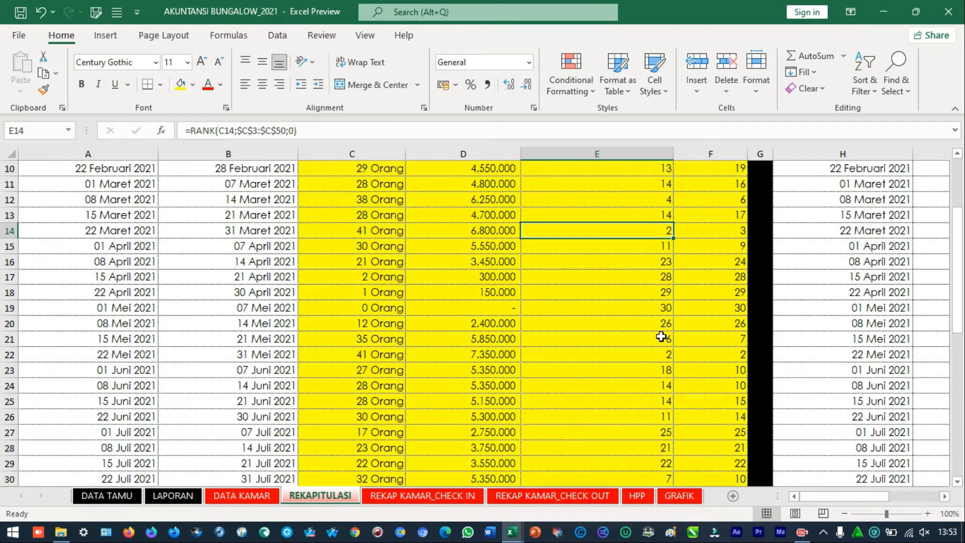
left_click(589, 360, "ctrl")
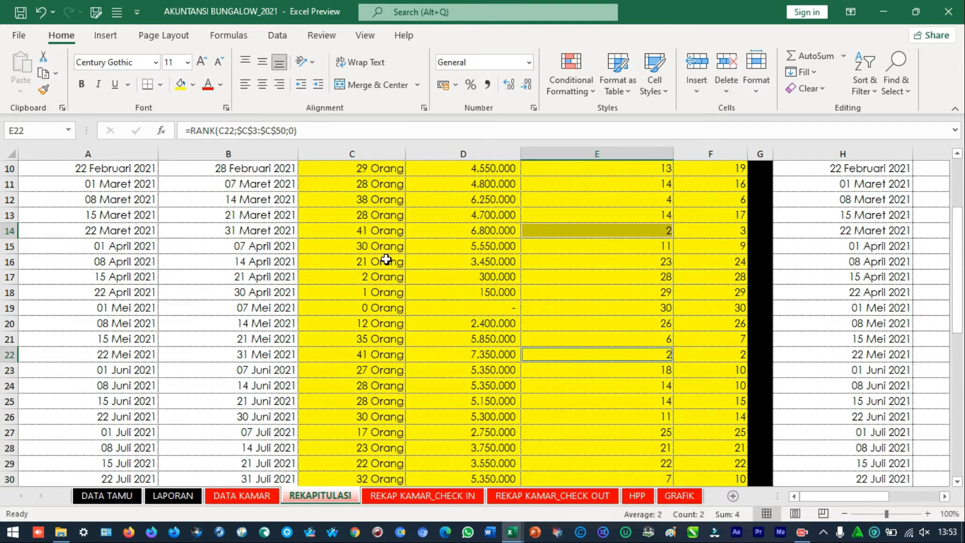
Compare the periods 22–31 Maret and 22–31 Mei 2021 by selecting their visitors (C14, C22), revenue (D14, D22) and RANK Rp. (F14, F22)
left_click(384, 234, "ctrl")
left_click(377, 356, "ctrl")
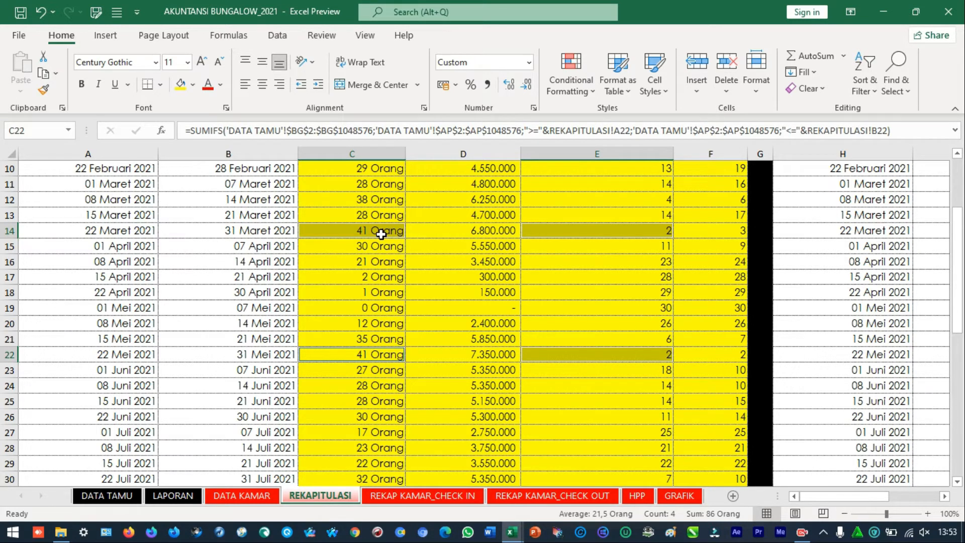
left_click(458, 235)
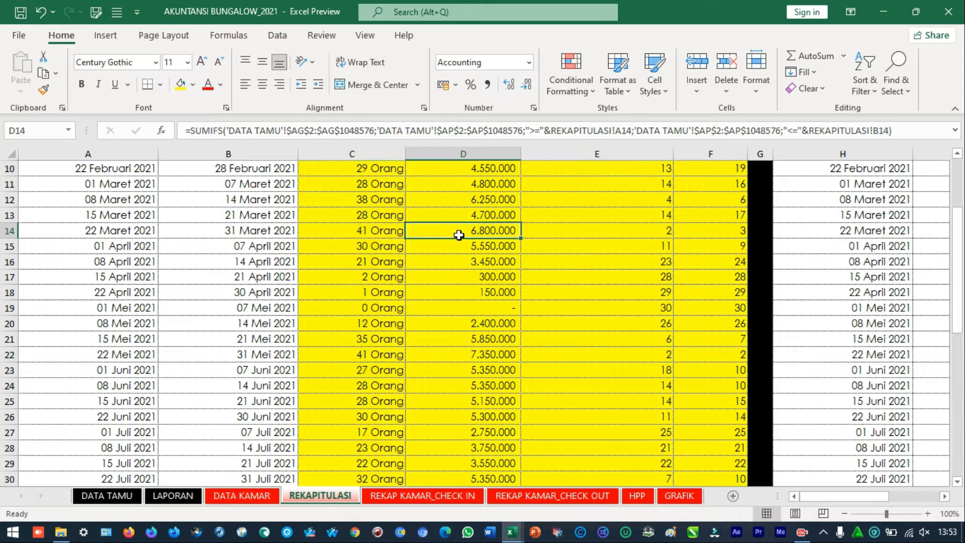
left_click(488, 356, "ctrl")
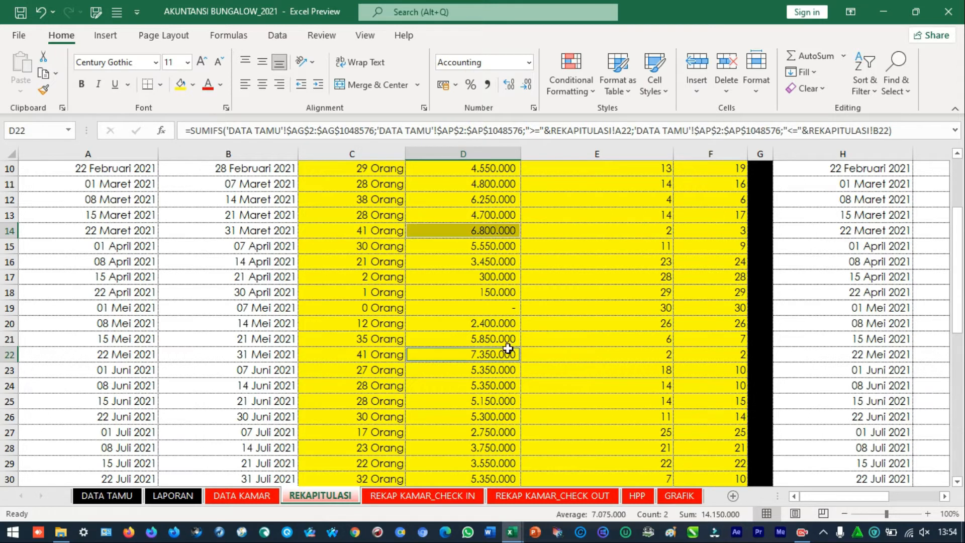
left_click(704, 233, "ctrl")
left_click(710, 354, "ctrl")
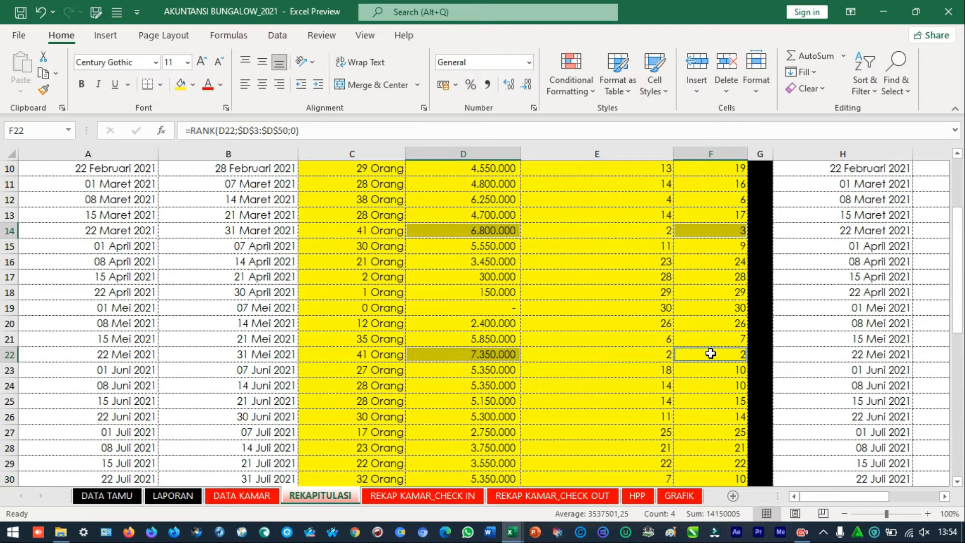
Inspect the revenue formulas in D22 and D14 without changing them
double_click(470, 358)
key("Escape")
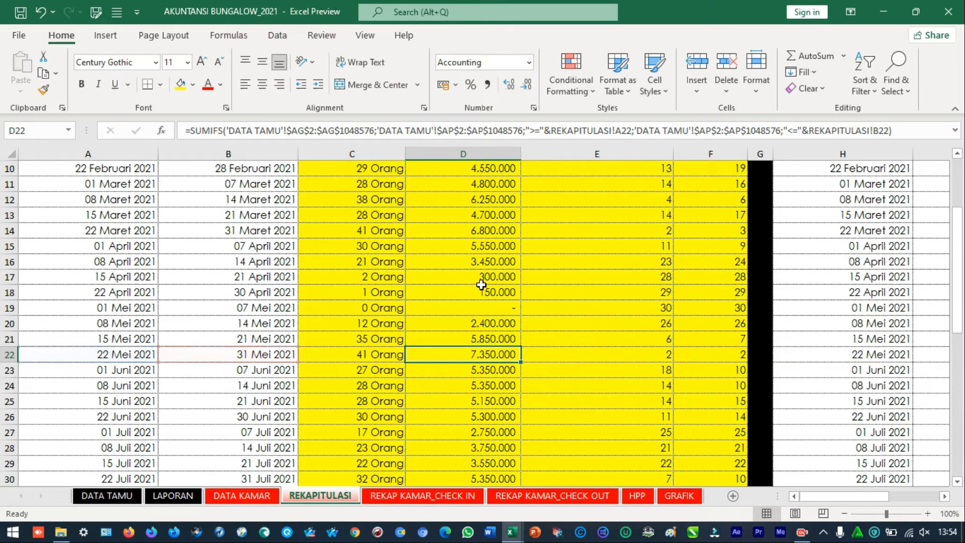
left_click(492, 229)
double_click(492, 229)
key("Escape")
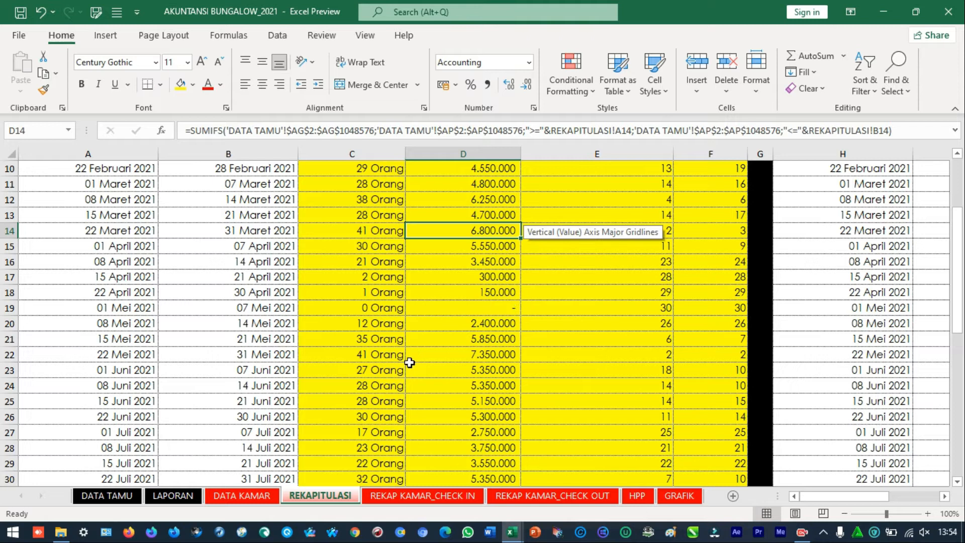
Open the REKAP KAMAR_CHECK IN sheet and go along row 4 to the SAKURA visitor rank in CR4
scroll(355, 394, "up", 1)
scroll(358, 393, "up", 3)
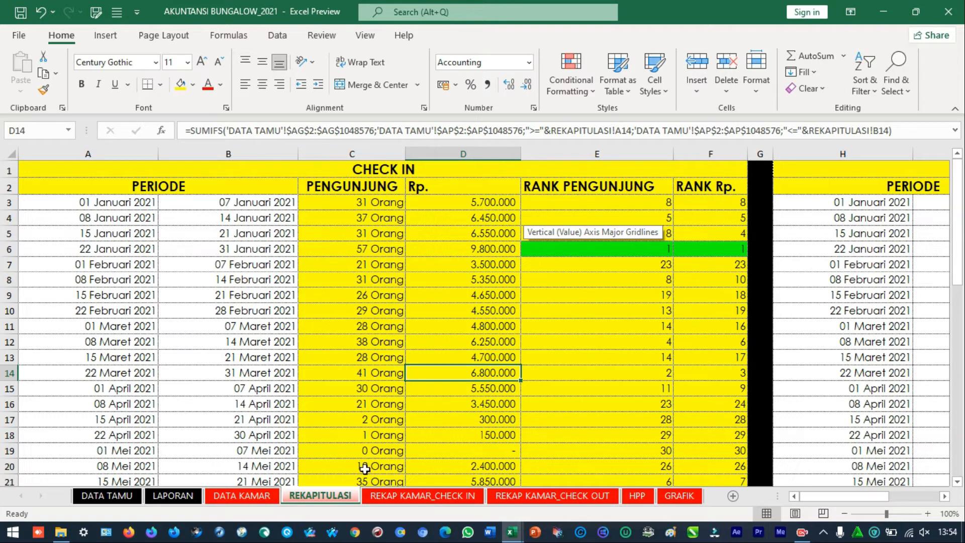
left_click(402, 496)
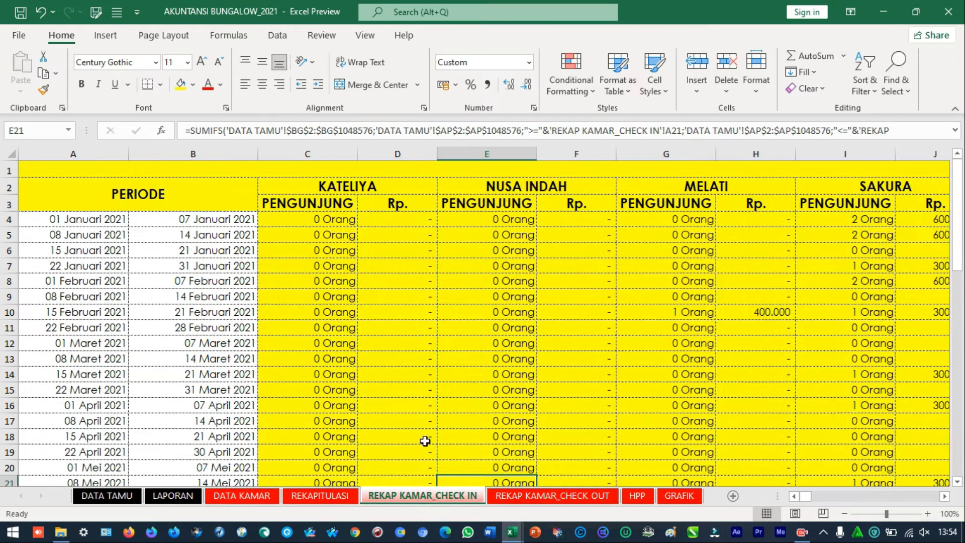
left_click(424, 222)
key("ctrl+Right")
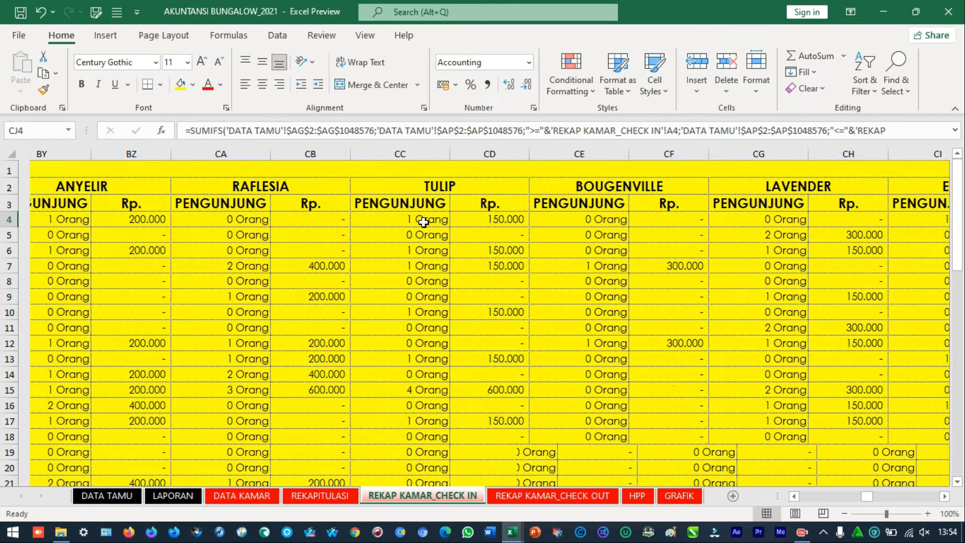
key("Right")
key("Right")
key("Right")
key("Right")
key("Right")
key("Right")
key("Right")
key("Right")
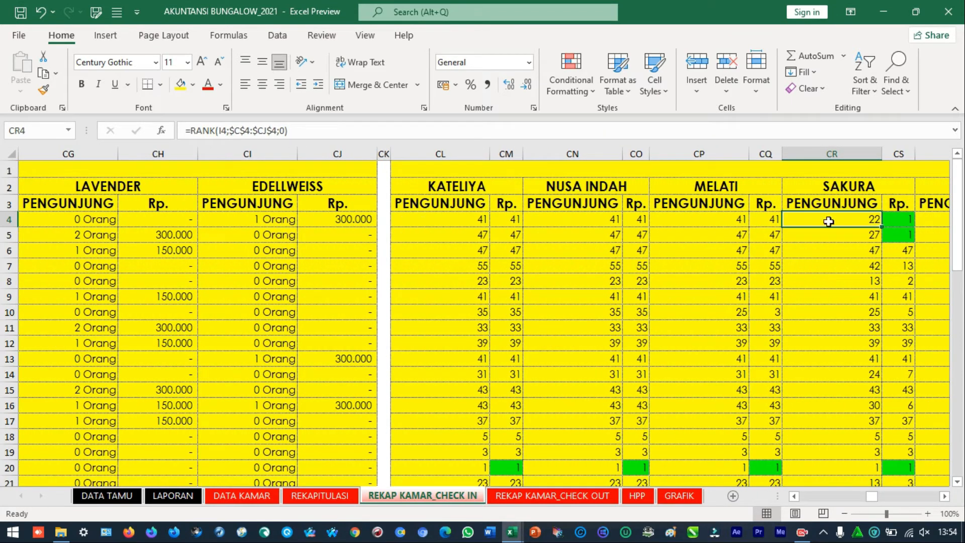
Inspect the SAKURA Rp. rank in CS4, select the SAKURA block CR2:CS4, and check the MELATI visitor rank in CP4
left_click(893, 221)
double_click(904, 220)
key("Escape")
left_click_drag(880, 194, 891, 222)
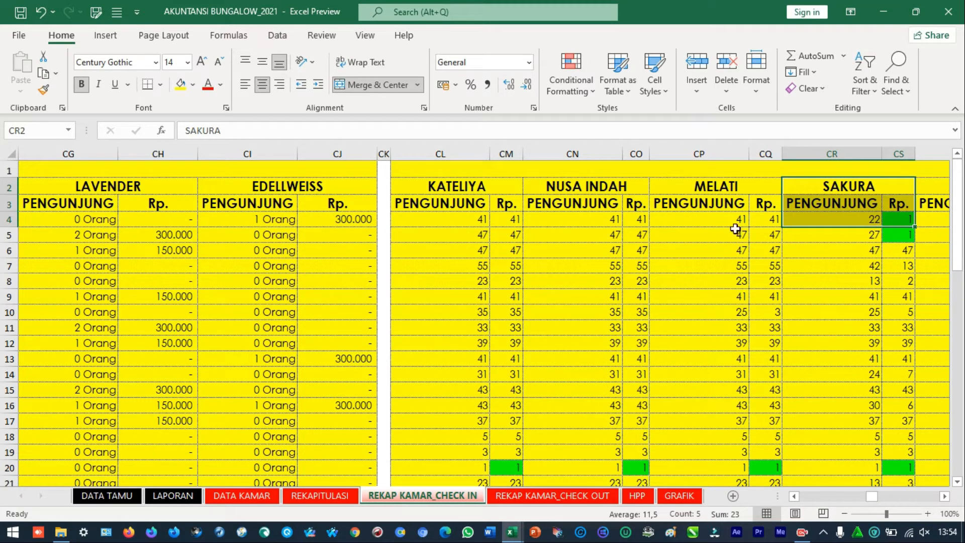
left_click(693, 216)
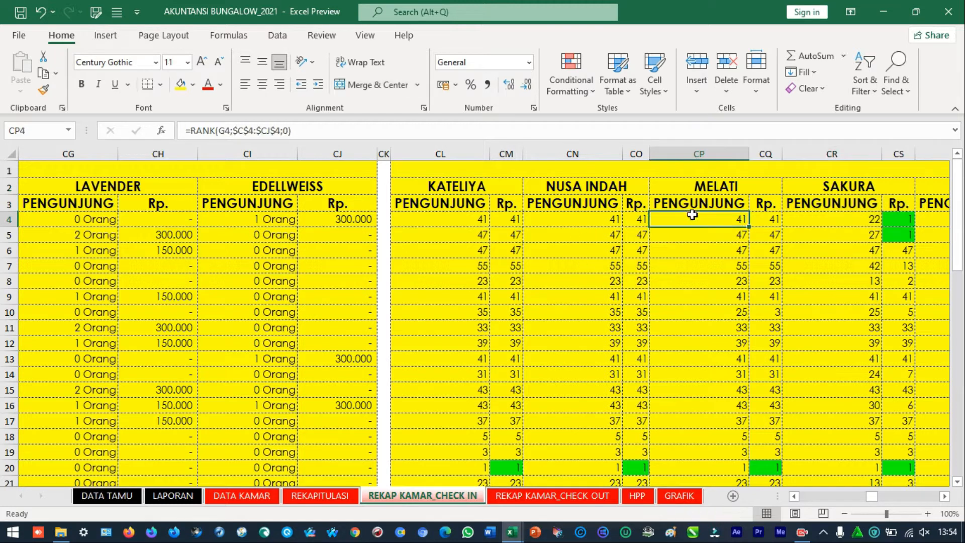
Look through the rank columns of the rooms from SAKURA across to LAVENDER and EDELLWEISS
left_click(886, 233)
key("Right")
key("Right")
key("Right")
key("Right")
key("Right")
key("Right")
key("Right")
key("Right")
key("Right")
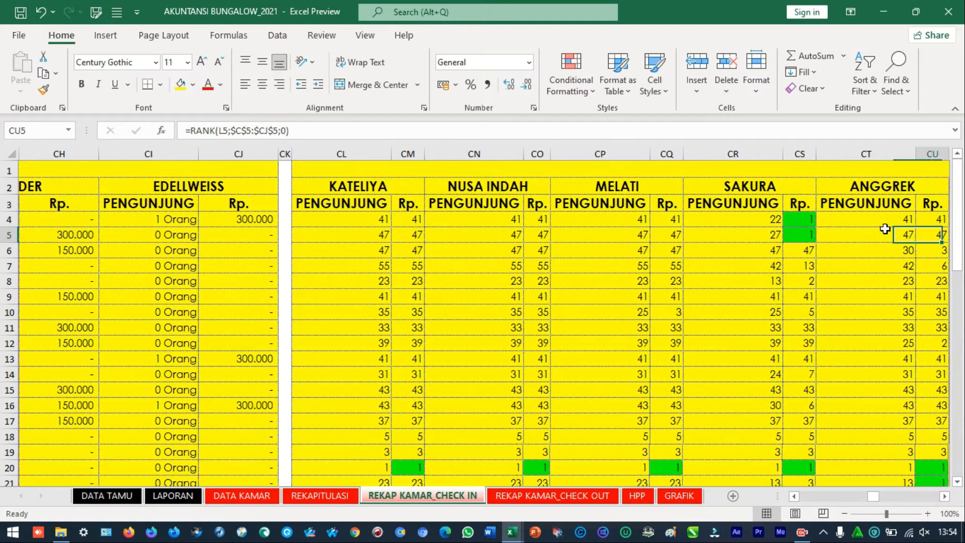
key("Right")
key("Right")
key("Right")
key("Right")
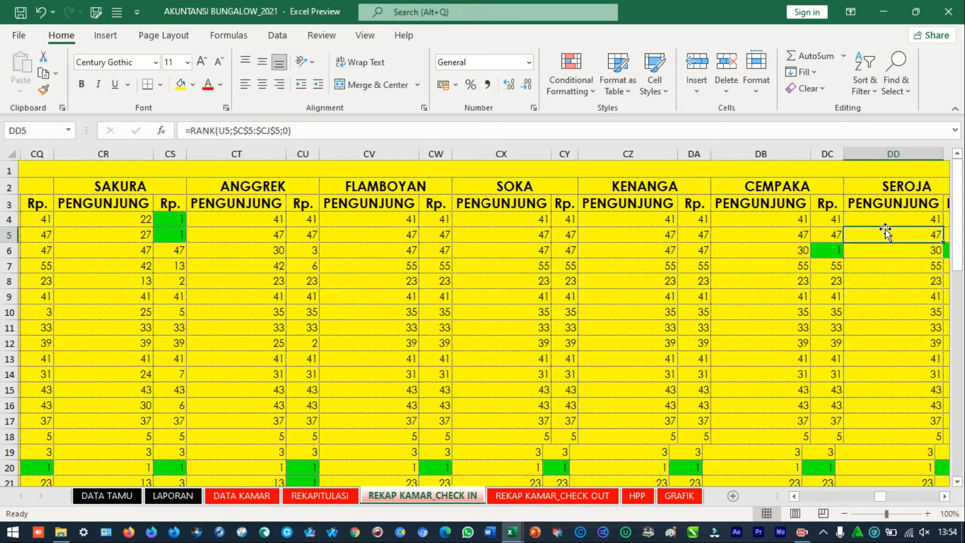
key("Up")
key("Up")
key("Up")
key("Right")
key("Right")
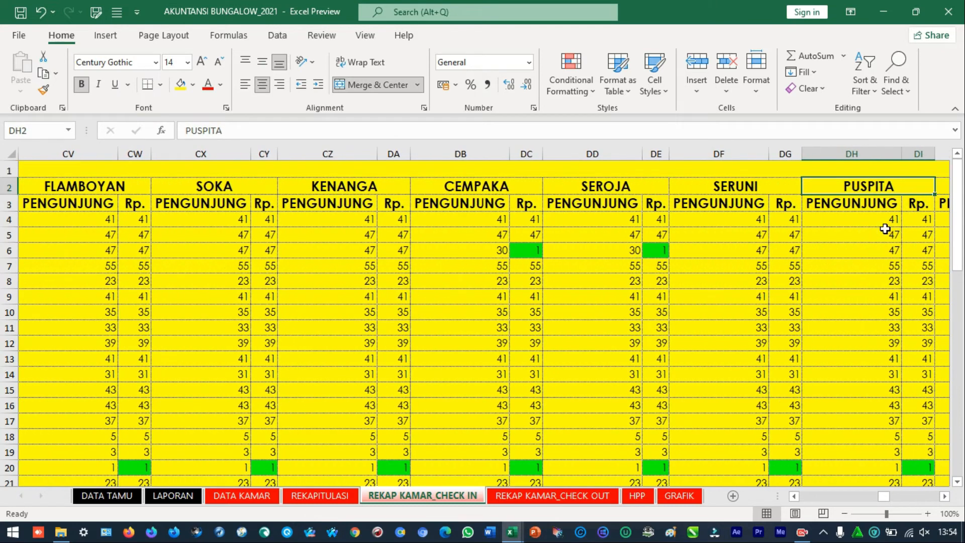
key("Down")
key("ctrl+Right")
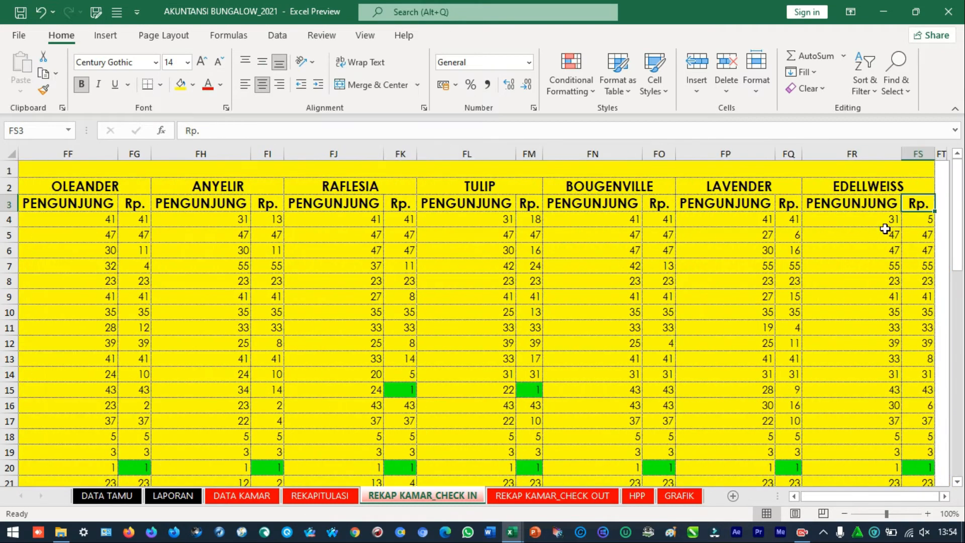
key("Left")
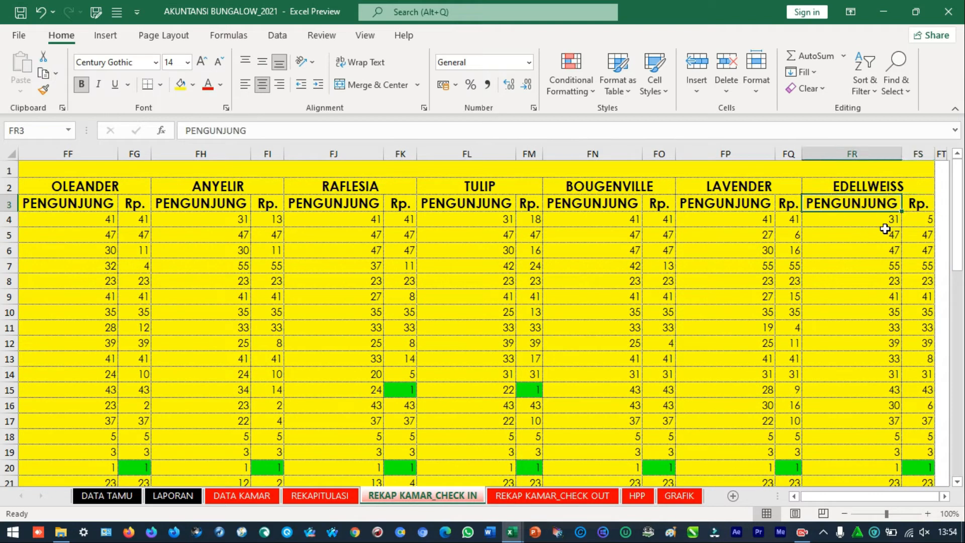
key("Up")
key("Left")
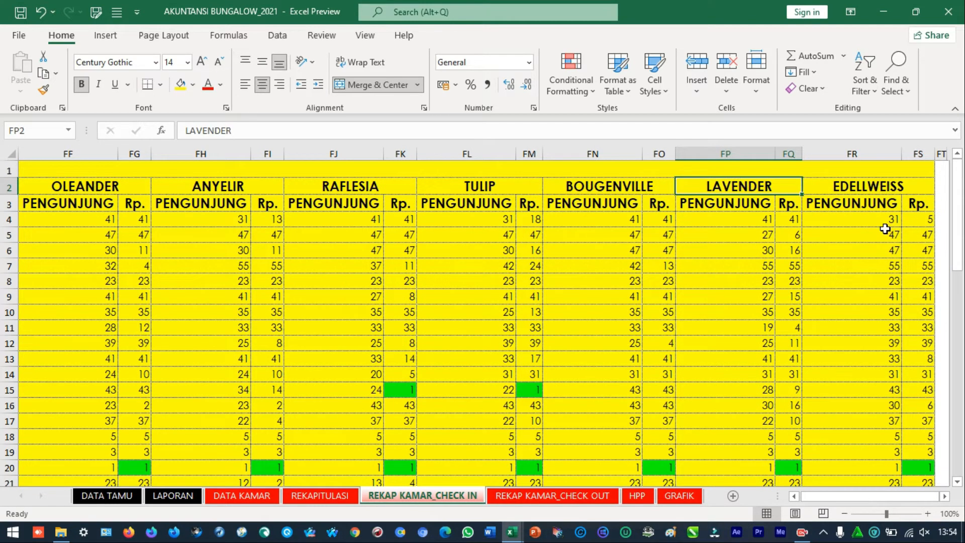
Go between the ends of the room ranking table along row 3, finishing at the KATELIYA PENGUNJUNG heading in CL3
key("Down")
key("ctrl+Left")
key("ctrl+Left")
key("ctrl+Left")
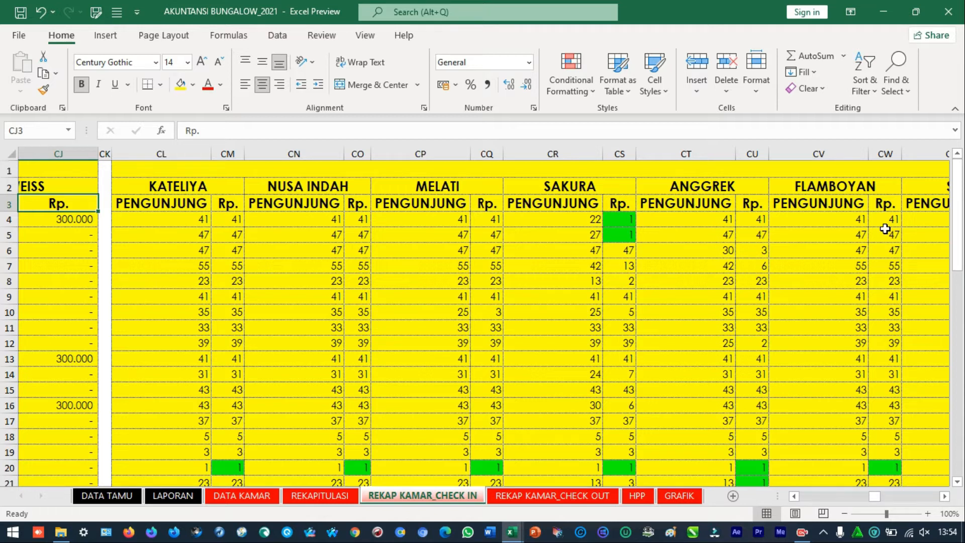
key("Right")
key("Right")
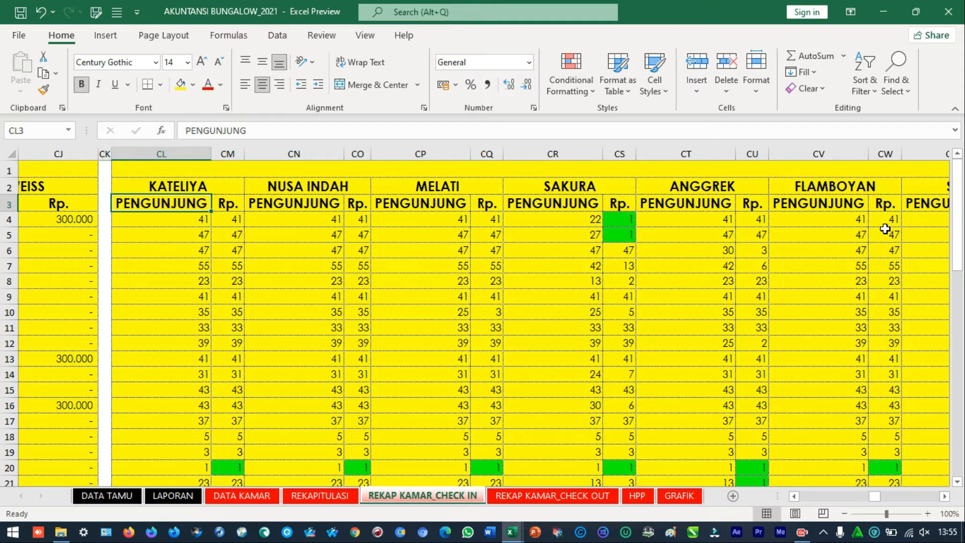
key("ctrl+Right")
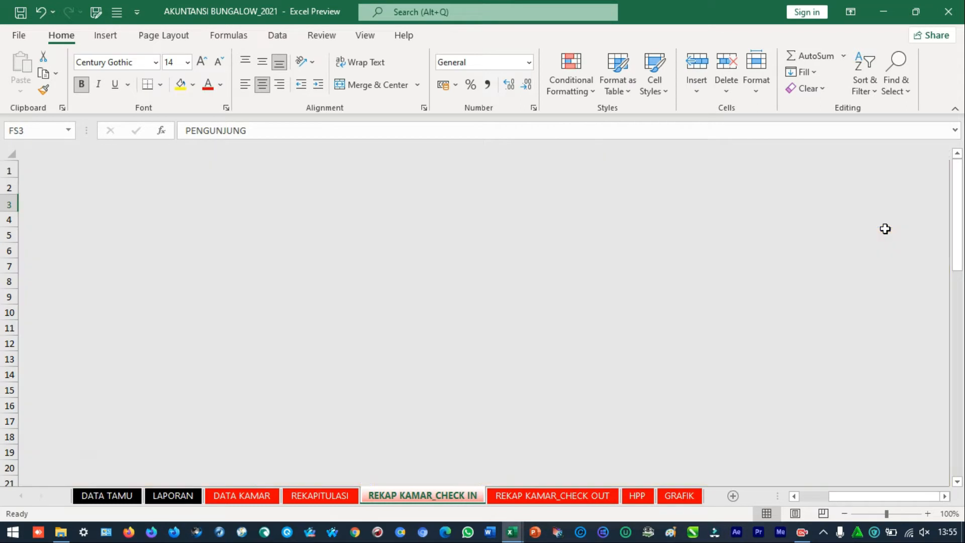
key("ctrl+Left")
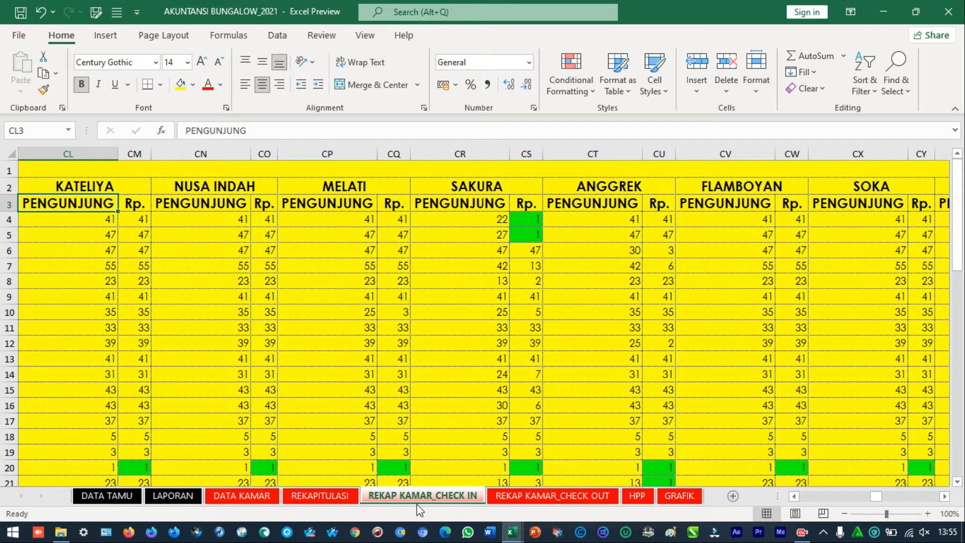
View the REKAP KAMAR_CHECK OUT sheet and return to REKAPITULASI
left_click(542, 503)
scroll(500, 330, "up", 7)
left_click(468, 503)
left_click(496, 499)
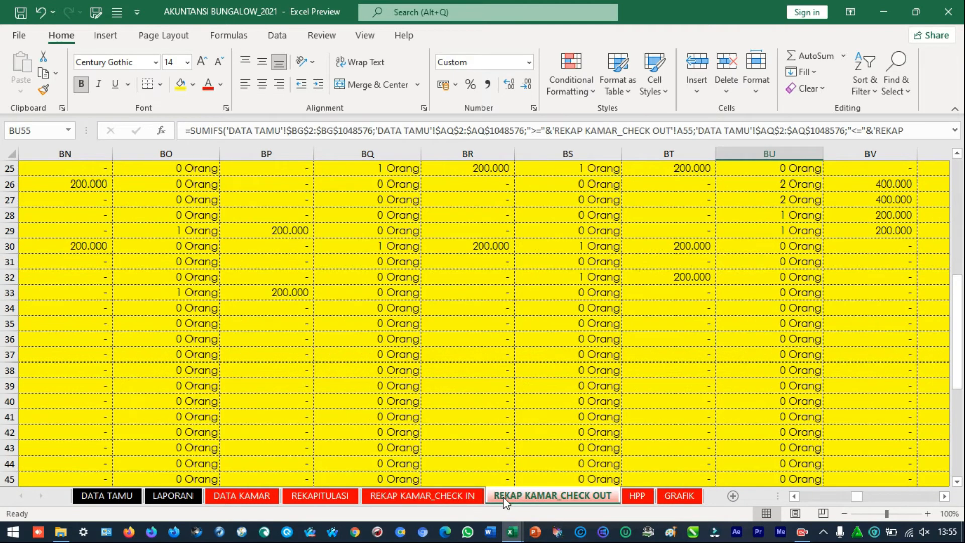
left_click(325, 500)
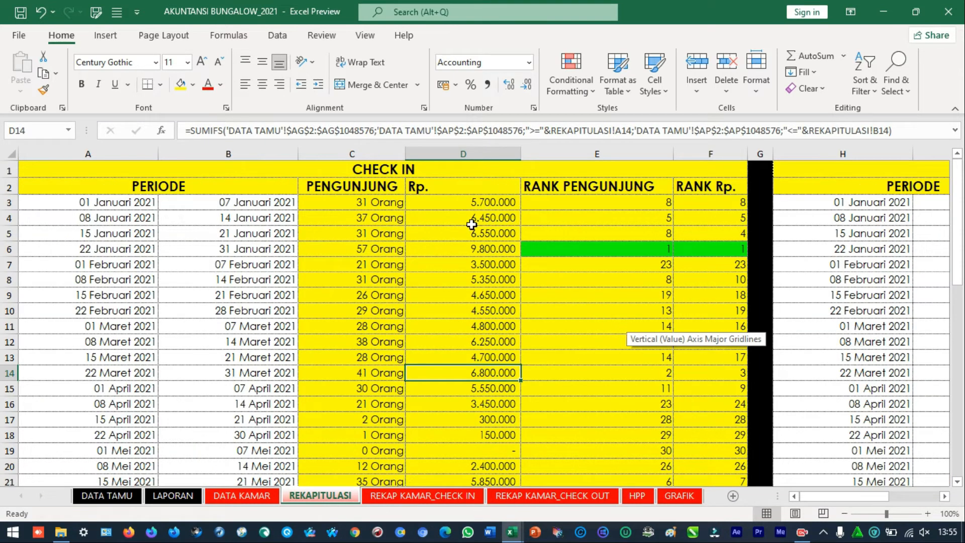
Open the GRAFIK sheet and examine the revenue, cost and profit chart and the cost-to-revenue ratio chart
left_click(643, 493)
left_click(675, 495)
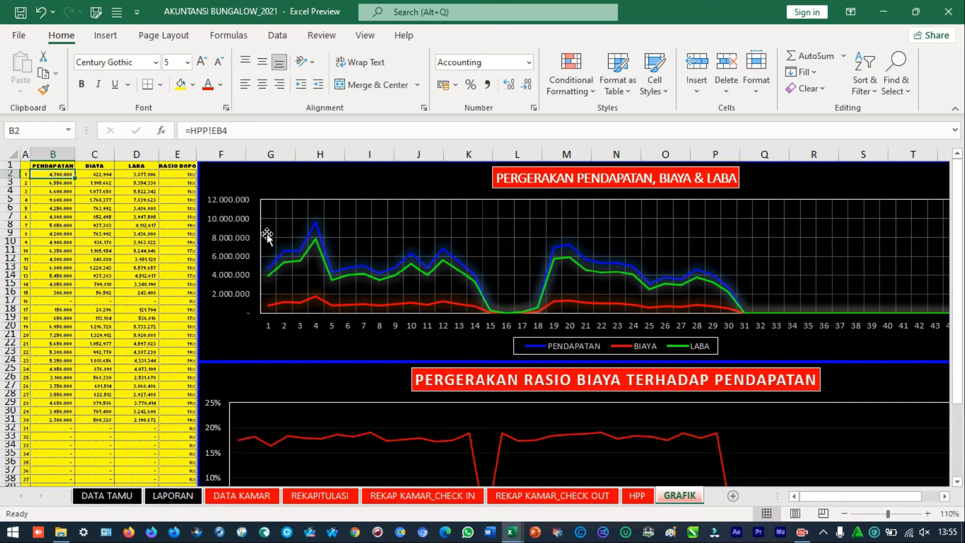
mouse_move(316, 227)
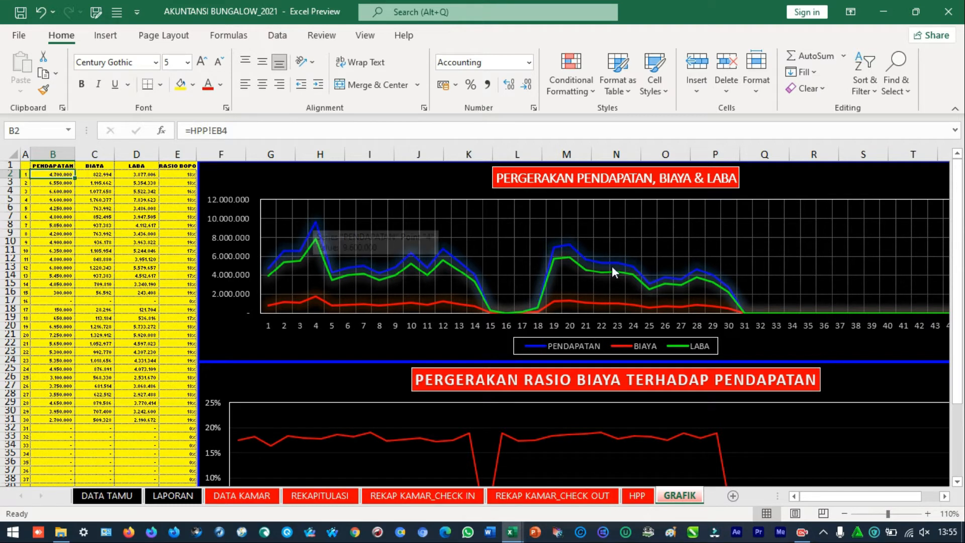
scroll(618, 328, "down", 3)
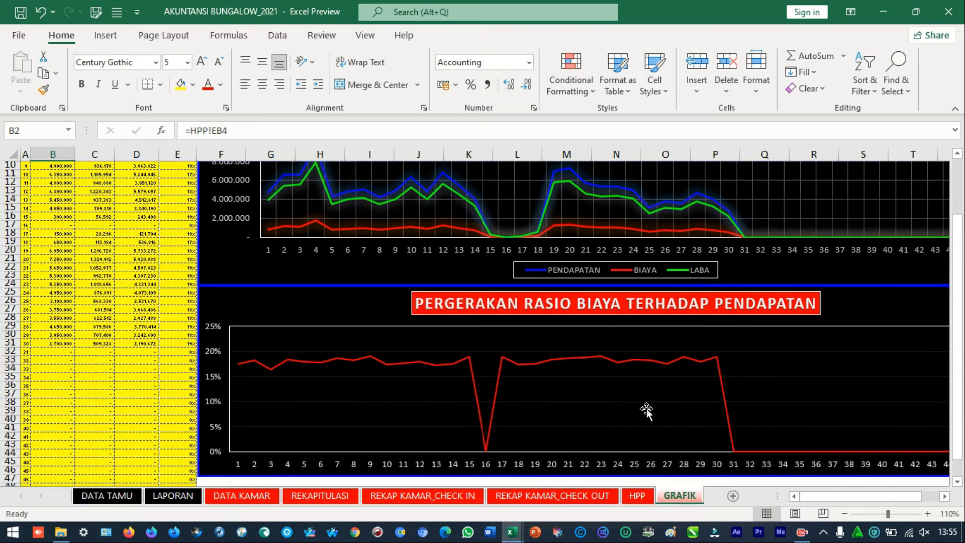
Open the HPP sheet and select the SAKURA heading above its PENDAPATAN, BIAYA and NET columns
left_click(638, 495)
scroll(549, 412, "up", 12)
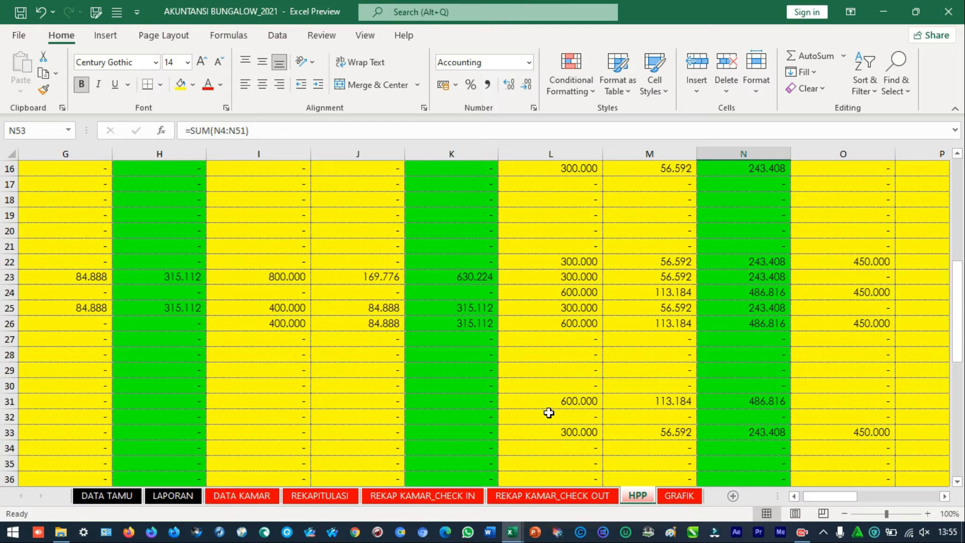
left_click_drag(962, 251, 961, 239)
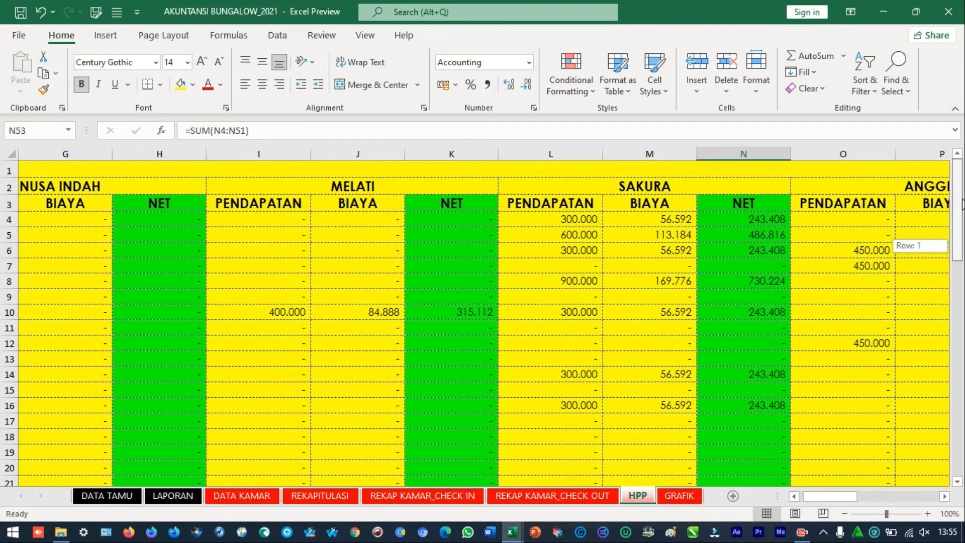
left_click(503, 185)
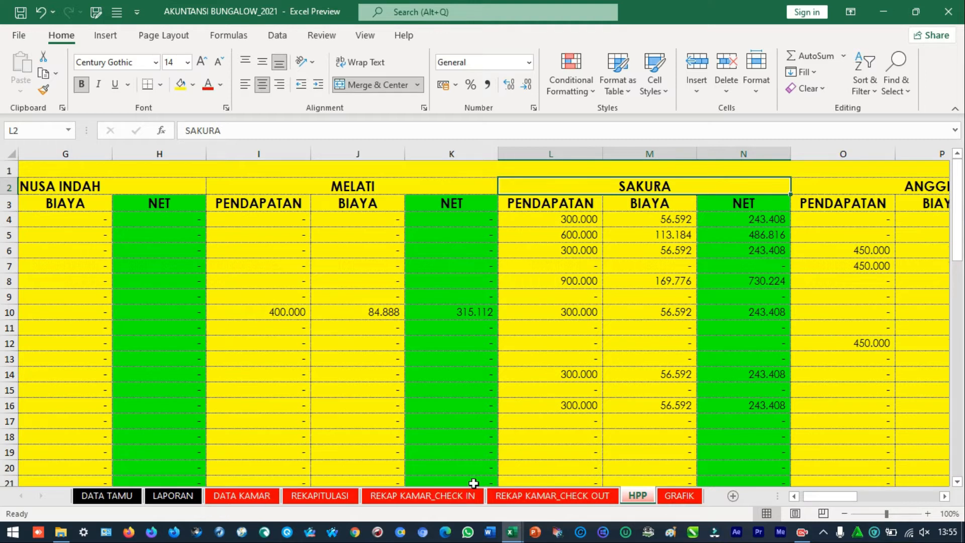
Return to the REKAP KAMAR_CHECK IN sheet and go to the PERIODE heading in A2
left_click(403, 503)
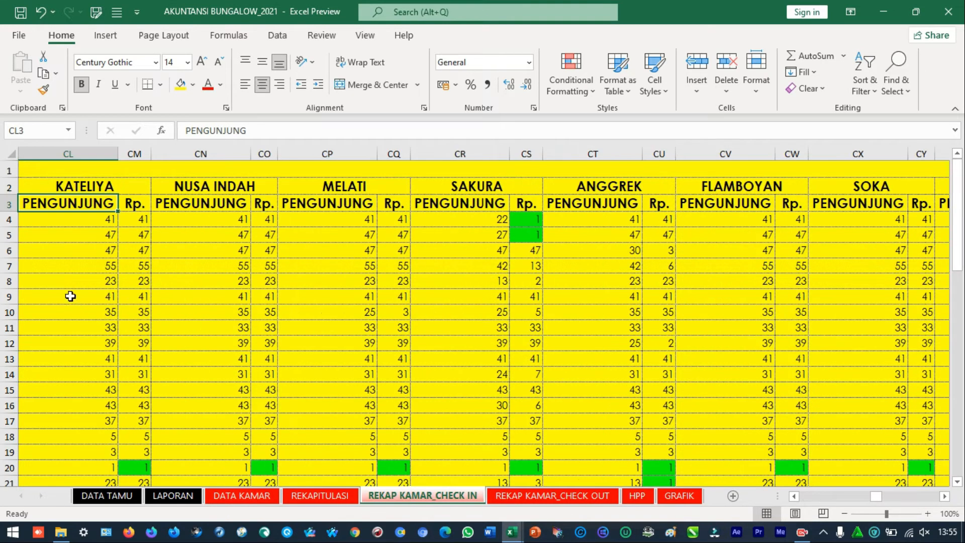
scroll(70, 296, "left", 1)
key("ctrl+Left")
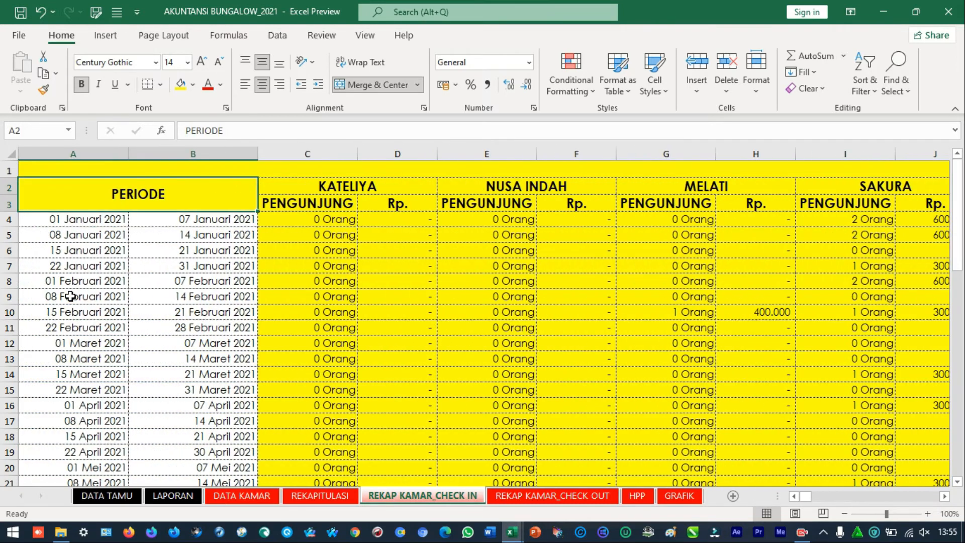
Check the JUMLAH formula for KATELIYA visitors in C53 and return to the KATELIYA heading in C2
key("ctrl+Down")
key("ctrl+Down")
key("ctrl+Down")
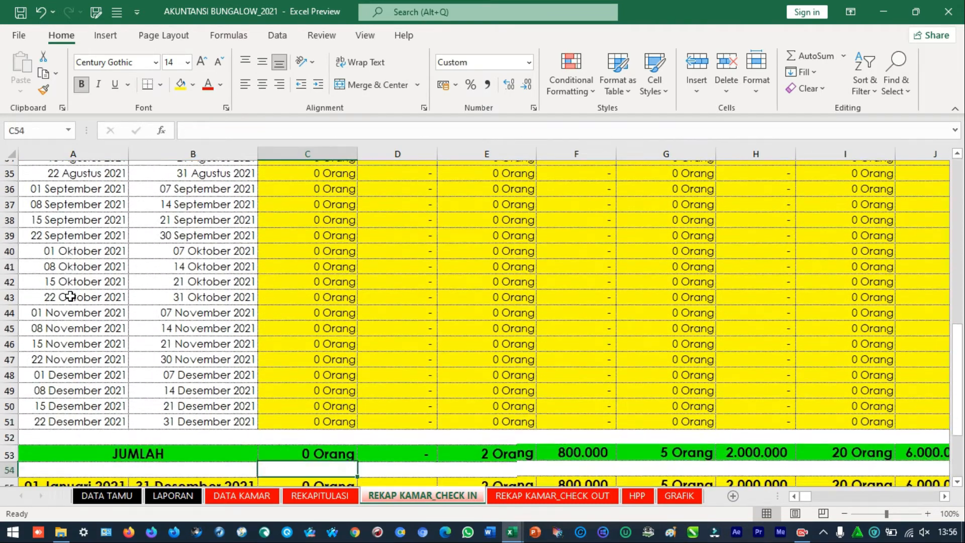
key("Up")
key("Up")
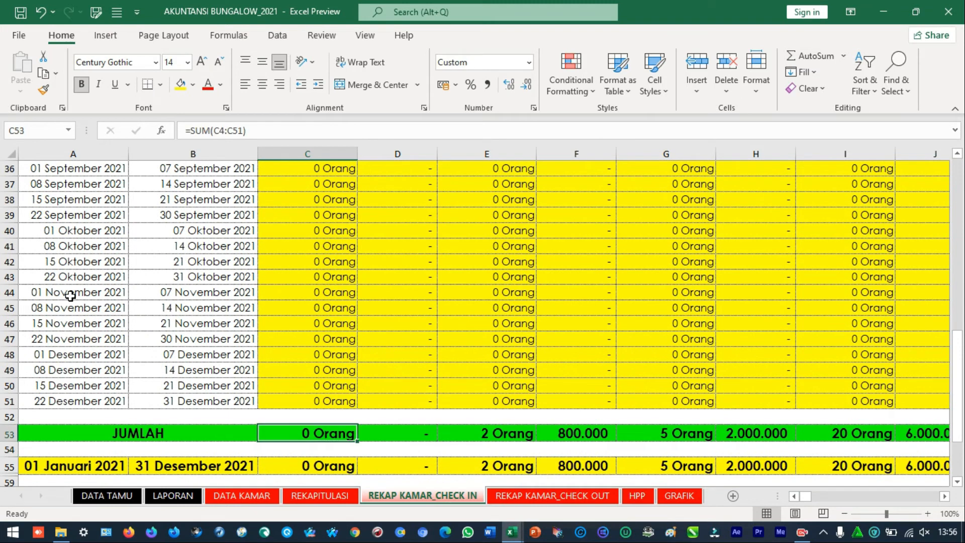
key("ctrl+Up")
key("ctrl+Up")
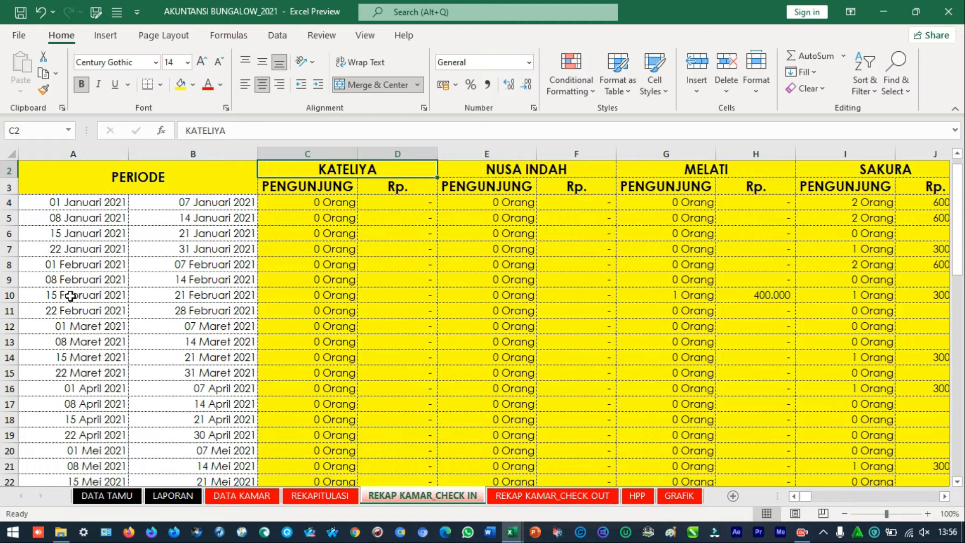
Return to the DATA TAMU sheet, then switch to File Explorer and duplicate the AKUNTANSI BUNGALOW_2021 workbook in the APLIKASI BARU folder
left_click(111, 497)
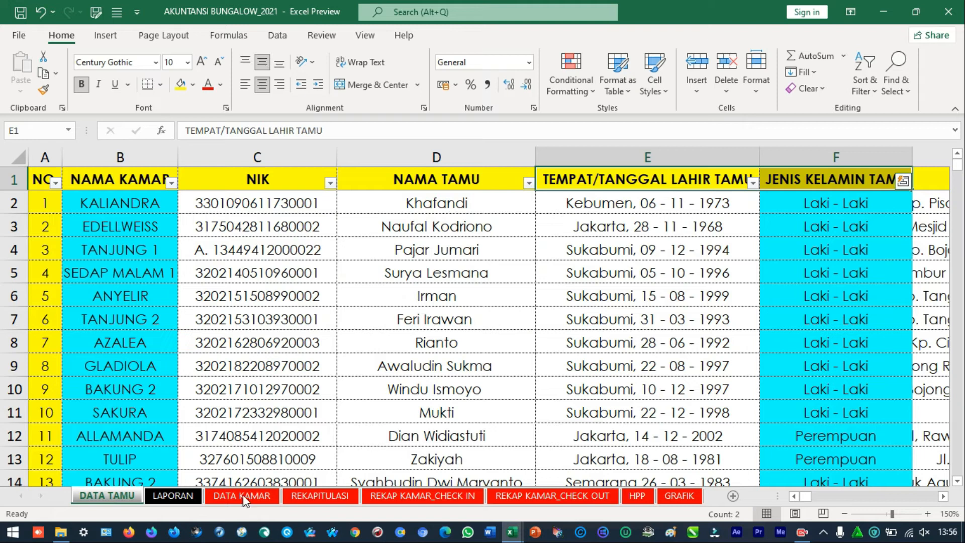
mouse_move(61, 532)
left_click(86, 487)
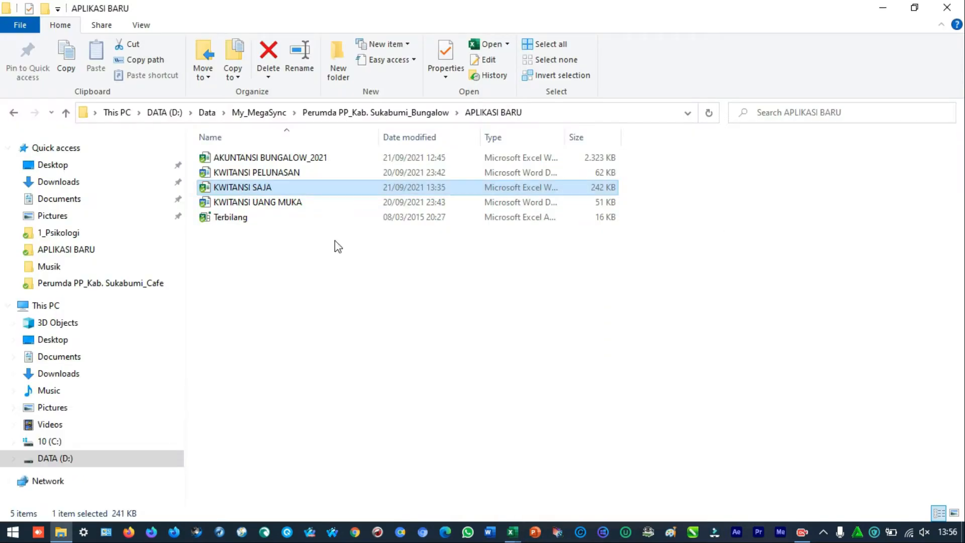
left_click(304, 162)
key("ctrl+c")
key("ctrl+v")
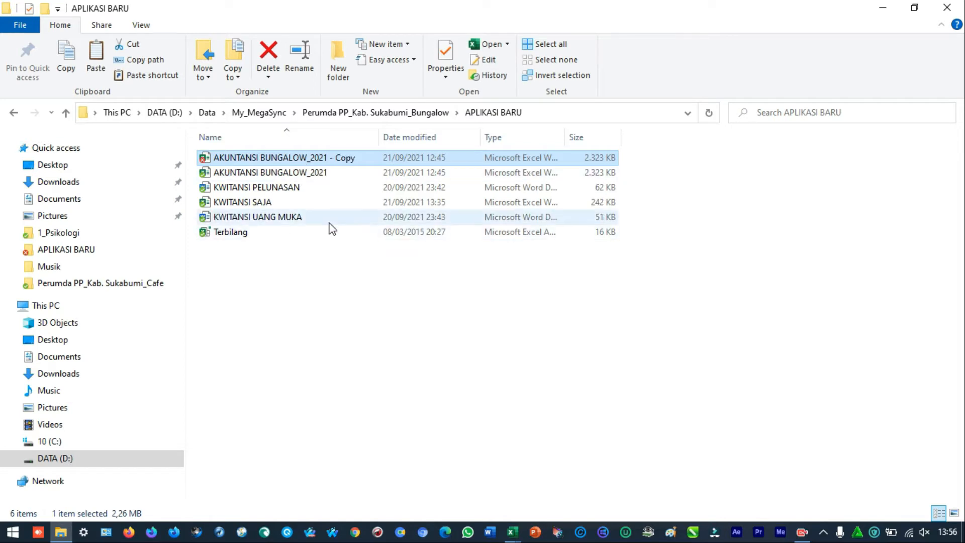
Rename the copied workbook as AKUNTANSI BUNGALOW_2022
key("F2")
key("Return")
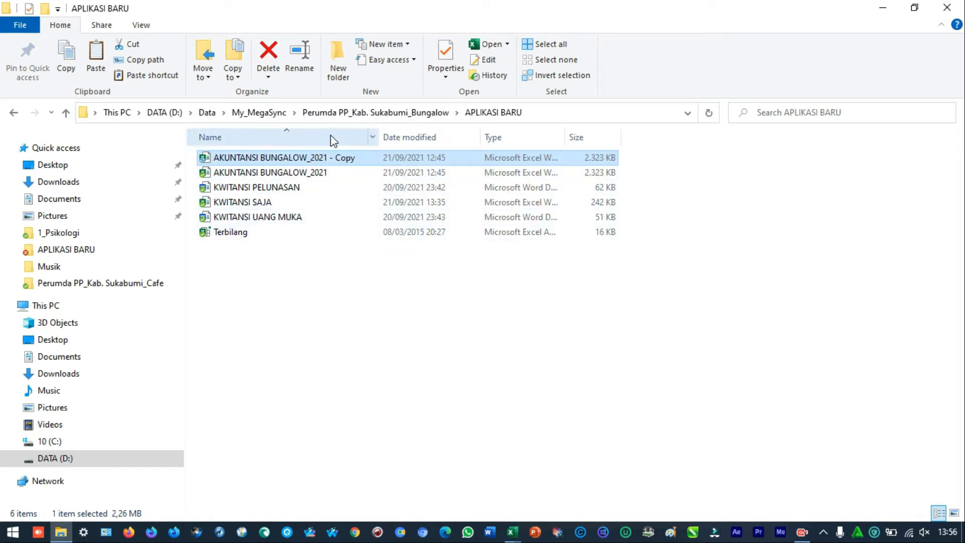
key("F2")
left_click(329, 157)
key("BackSpace")
type("2")
key("shift+Right")
key("shift+Right")
key("shift+Right")
key("shift+Right")
key("shift+Right")
key("shift+Right")
key("shift+Right")
key("Delete")
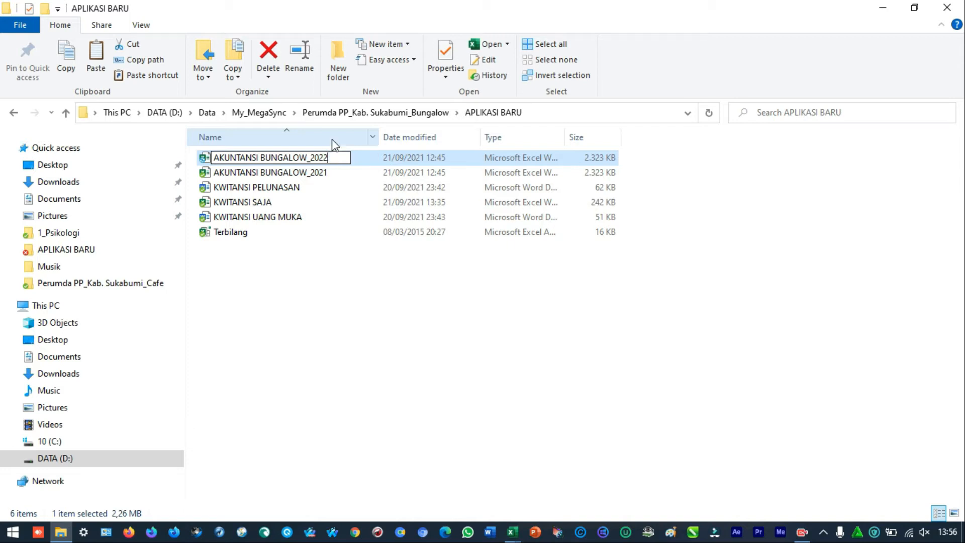
key("Return")
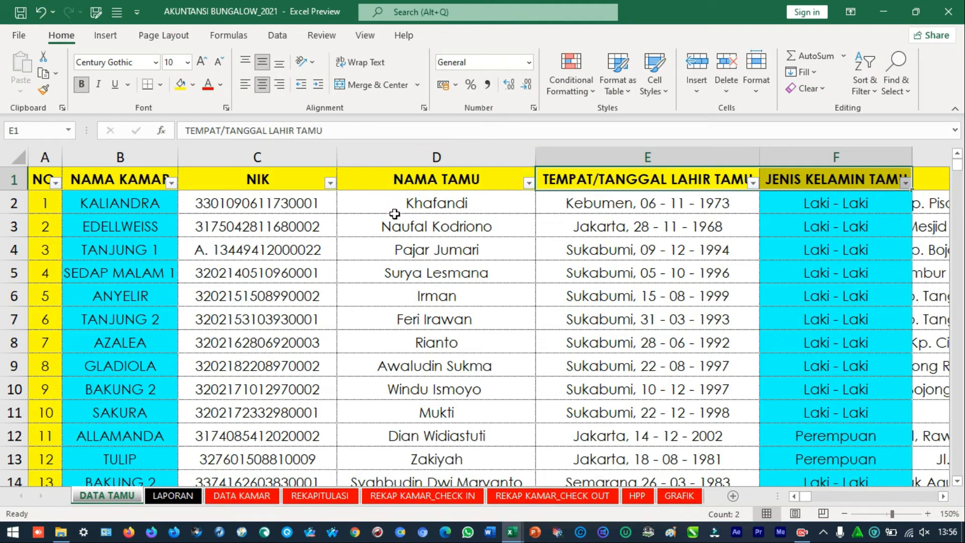
Open the AKUNTANSI BUNGALOW_2022 workbook in Excel, enable its content and go to the first NIK entry in C2
left_click(395, 226)
left_click(423, 276)
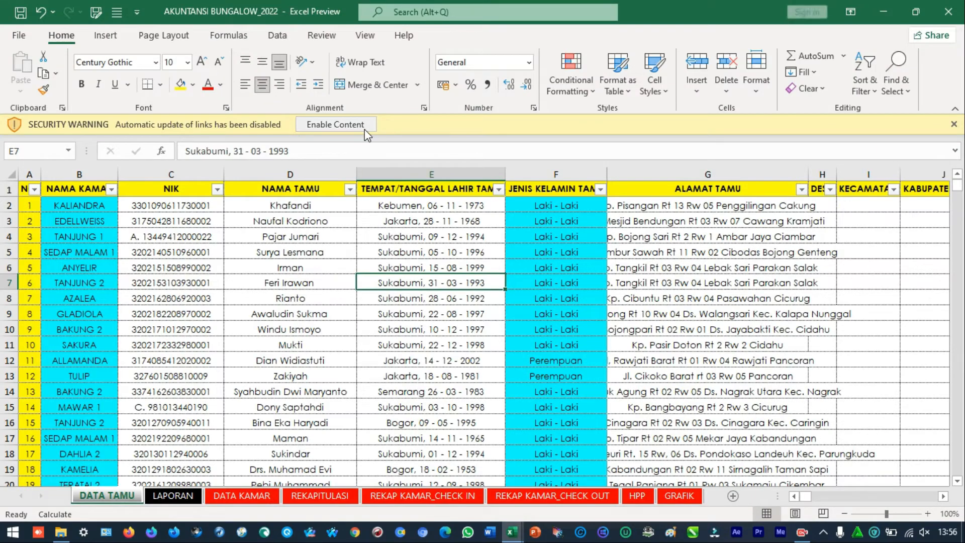
key("ctrl+Home")
left_click(375, 127)
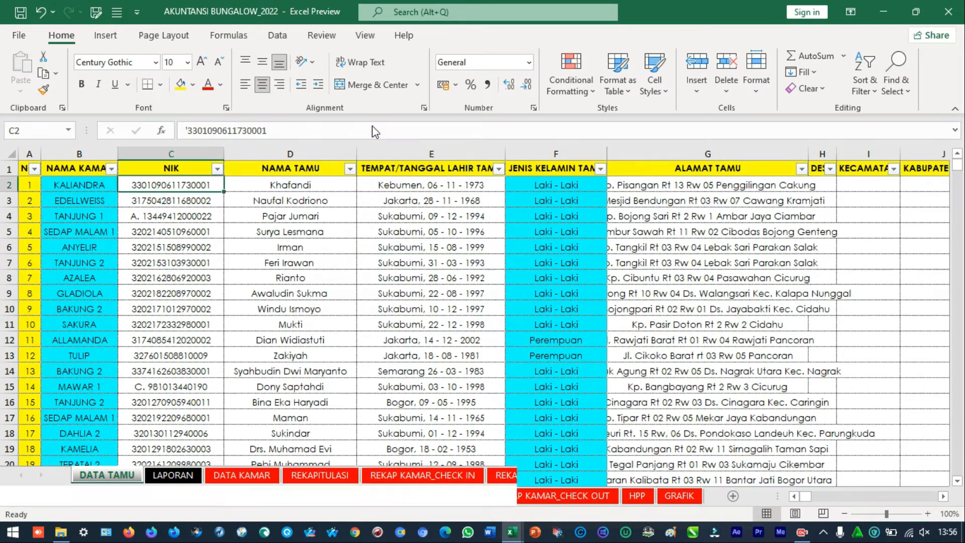
left_click(547, 311)
key("Escape")
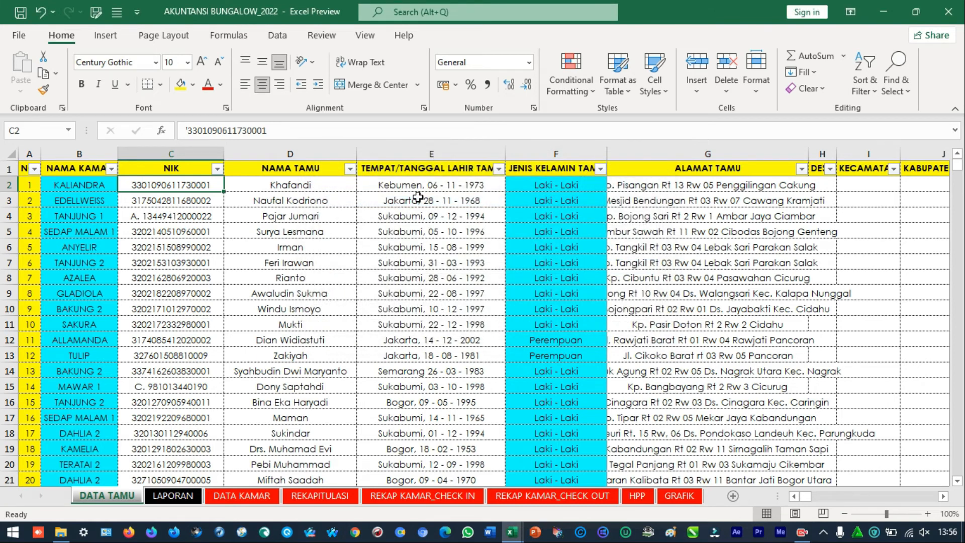
Clear all guest entries in the NIK and NAMA TAMU columns of DATA TAMU, from row 2 downward
key("ctrl+shift+Down")
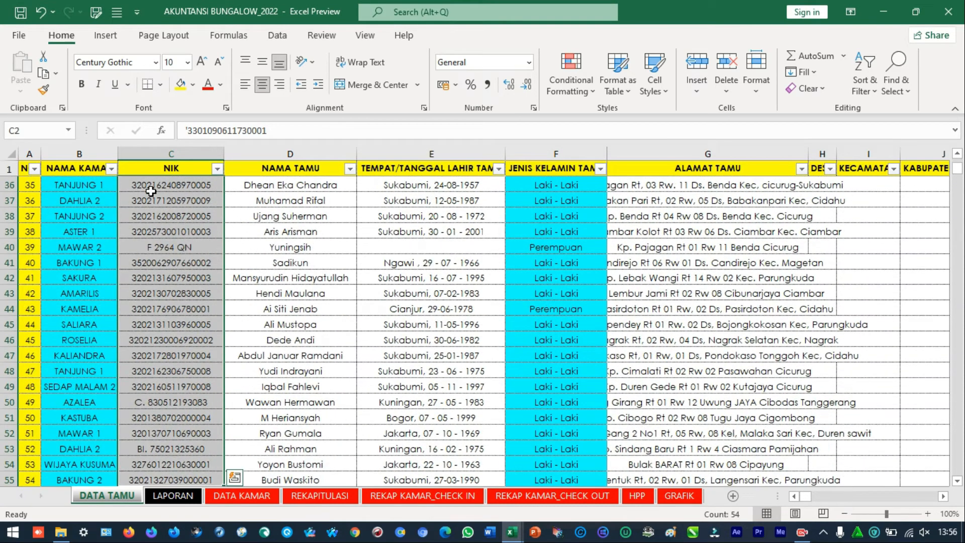
key("ctrl+shift+Down")
key("ctrl+shift+Down")
key("ctrl+shift+Down")
key("ctrl+shift+Down")
key("ctrl+shift+Down")
key("ctrl+shift+Down")
key("ctrl+shift+Down")
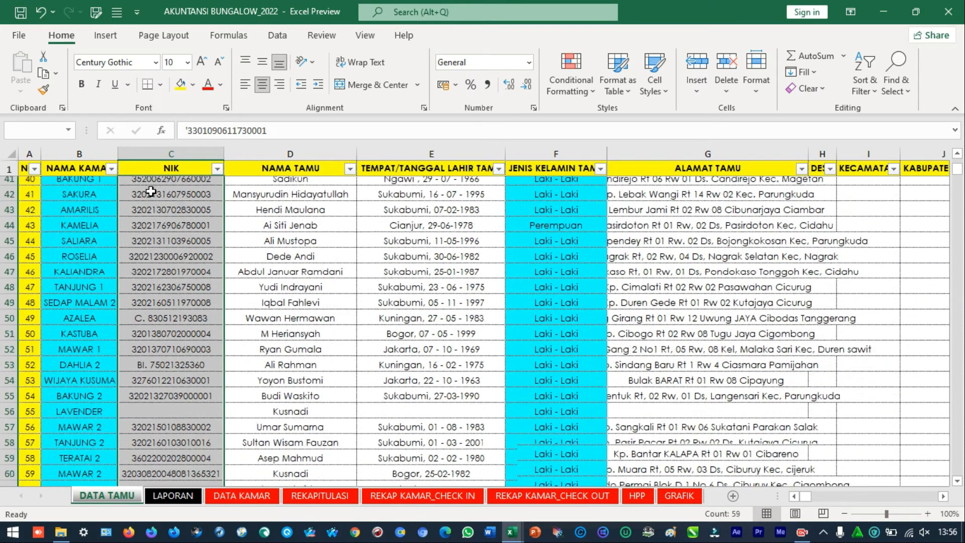
key("ctrl+shift+Down")
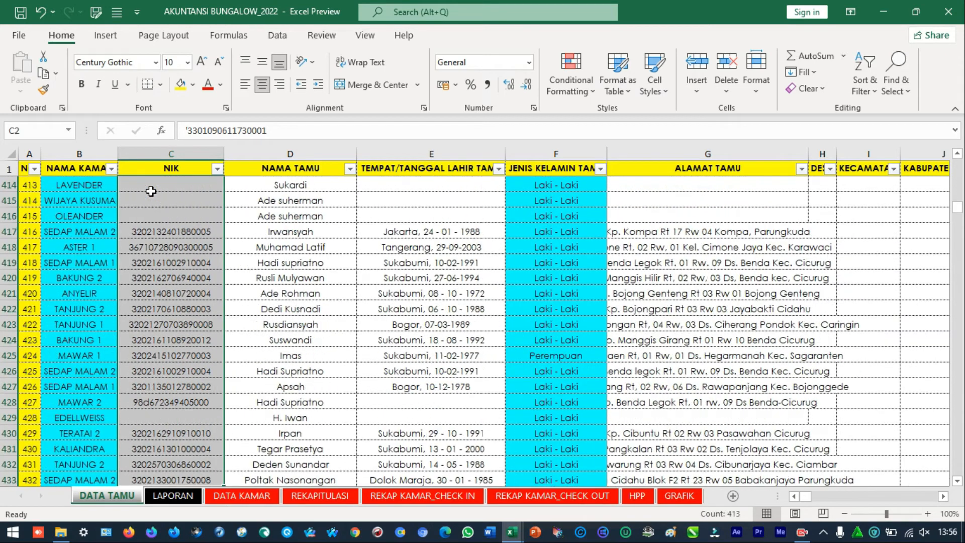
key("Delete")
key("Right")
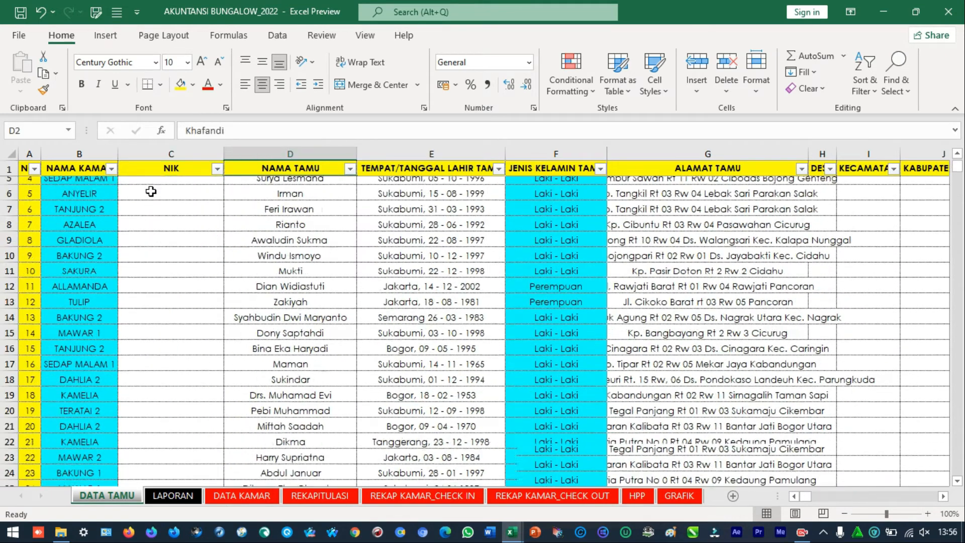
key("ctrl+shift+Down")
key("Delete")
key("Right")
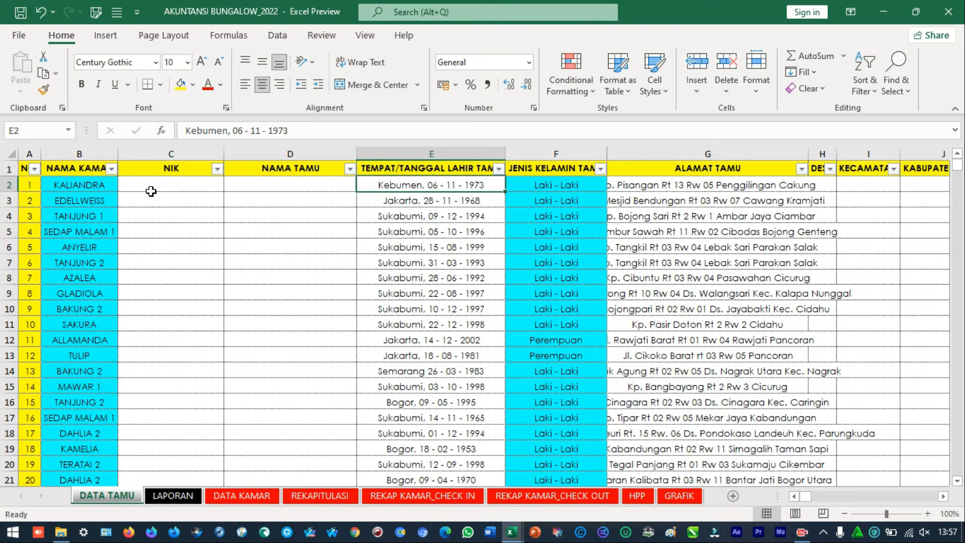
Replace every 2021 with 2022 on the REKAPITULASI sheet using Find and Replace
left_click(173, 496)
left_click(241, 495)
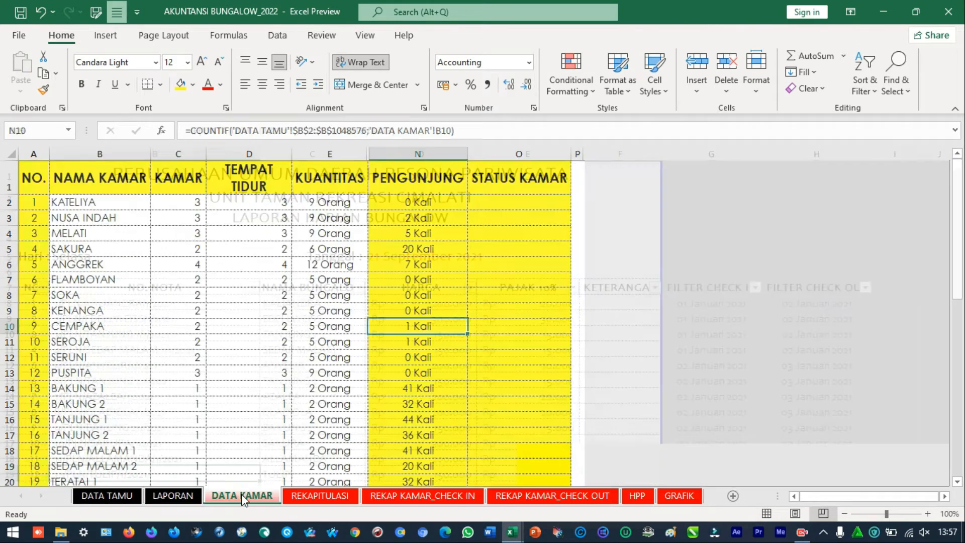
left_click(309, 498)
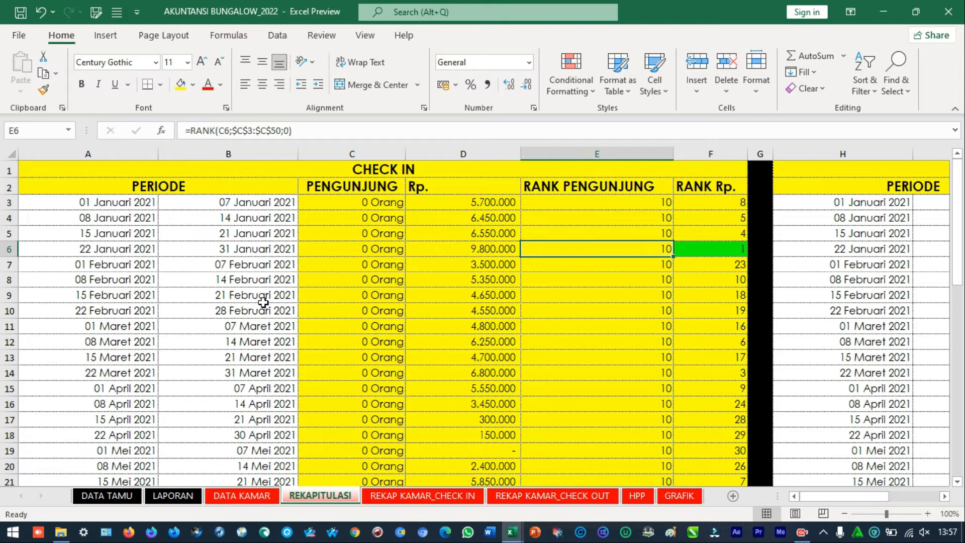
key("ctrl+h")
left_click_drag(446, 275, 279, 256)
type("20")
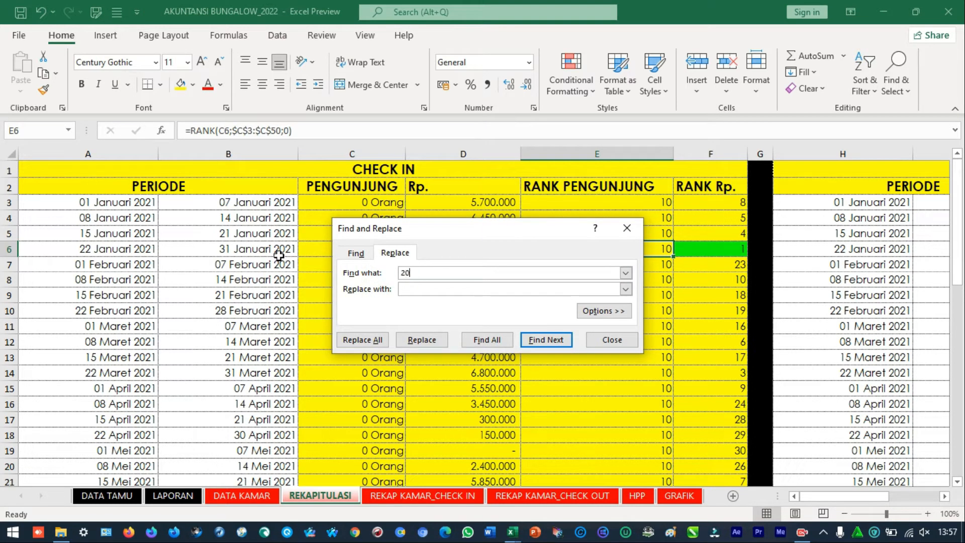
type("22022")
left_click(382, 340)
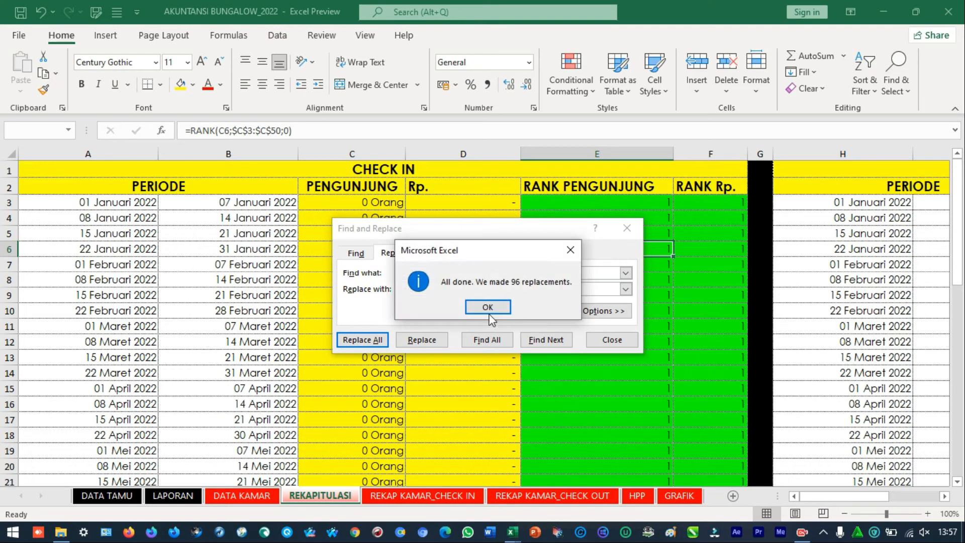
left_click(487, 307)
left_click(626, 342)
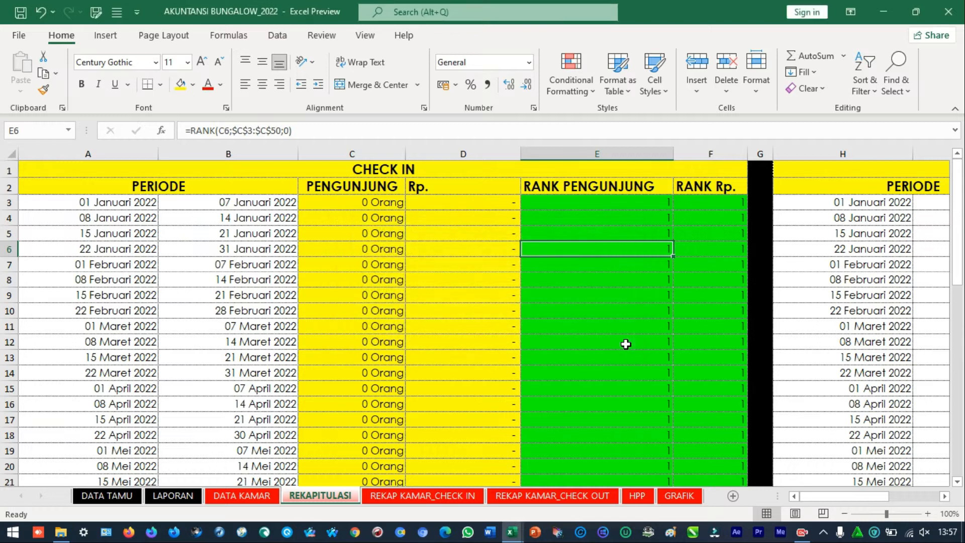
Try changing the end date of the 22 Februari 2022 period in B10 to 29/02/2022
double_click(253, 310)
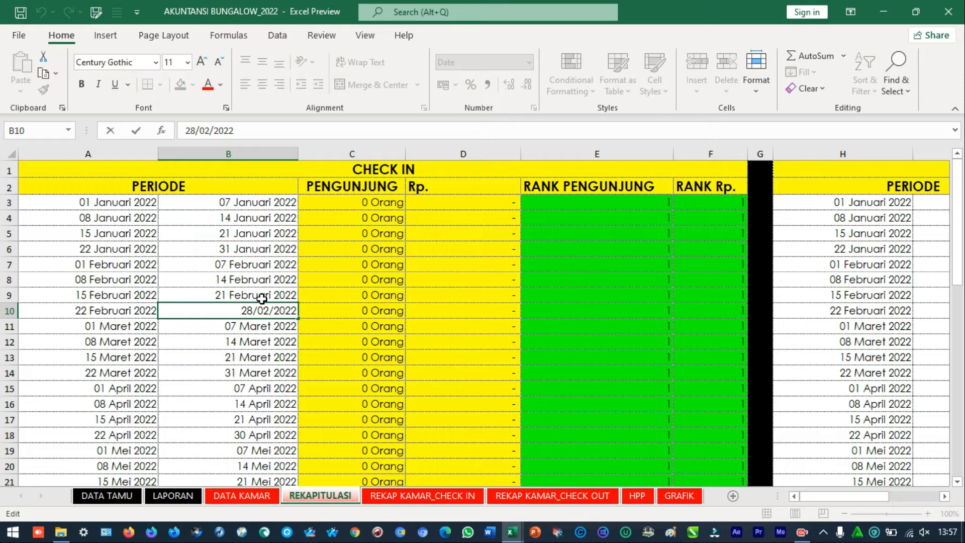
key("Right")
key("shift+Right")
type("9")
key("Return")
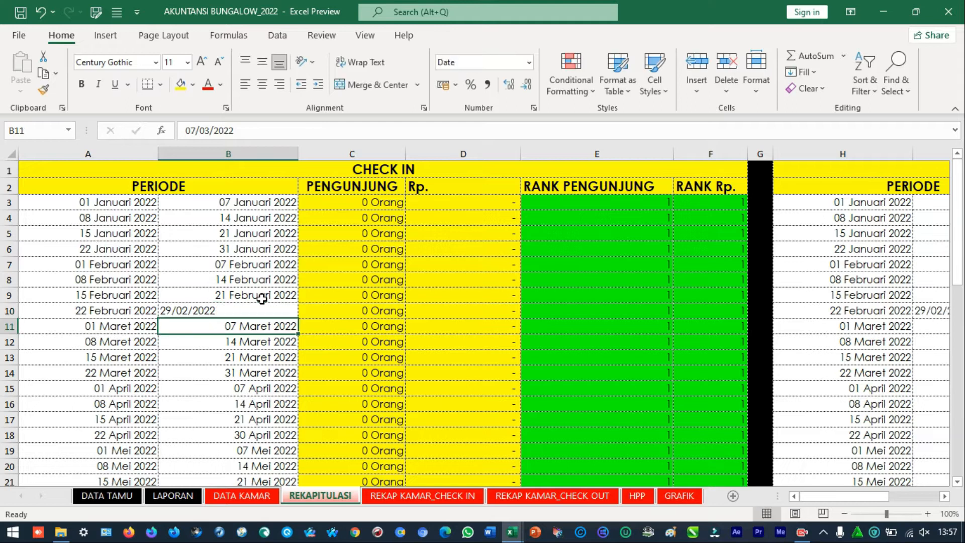
Set the period end date in B10 back to 28/02/2022 and reselect the cell
left_click(264, 312)
double_click(264, 313)
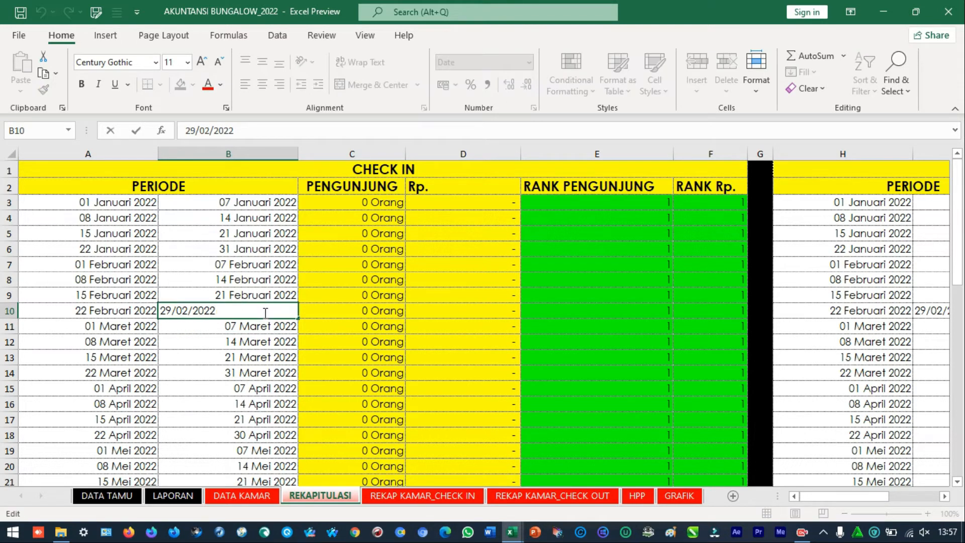
key("BackSpace")
type("8")
key("Return")
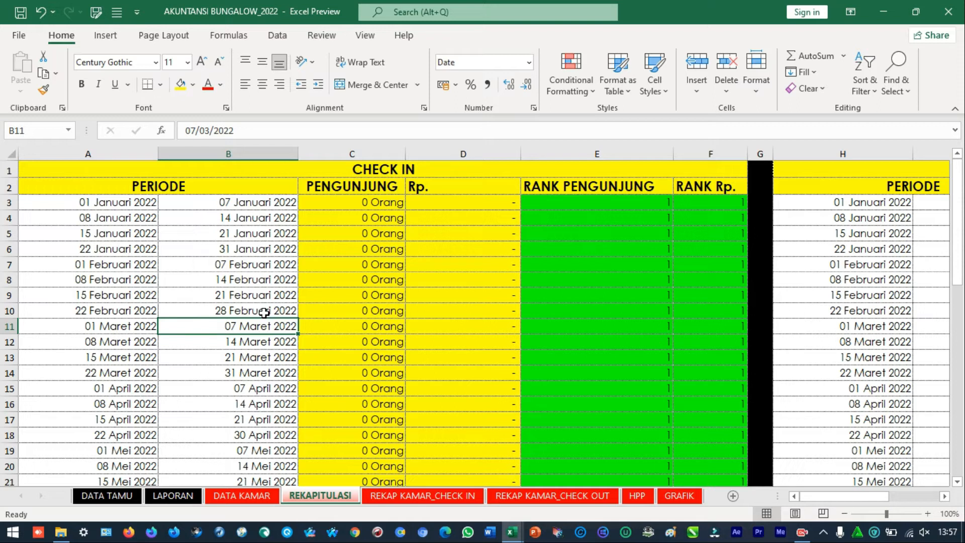
left_click(246, 309)
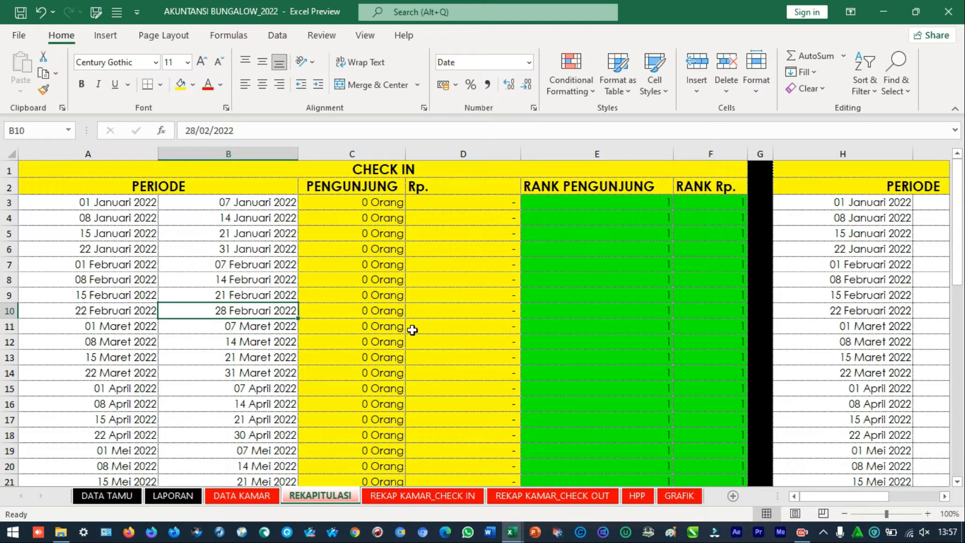
Look through the REKAP KAMAR_CHECK IN, REKAP KAMAR_CHECK OUT, HPP and GRAFIK sheets, and return to DATA TAMU
left_click(428, 498)
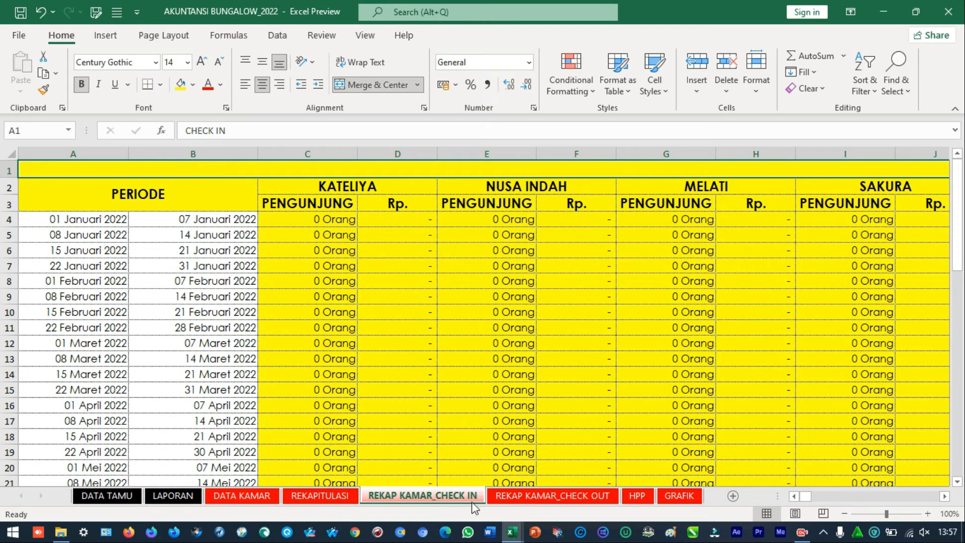
left_click(596, 498)
left_click(637, 499)
left_click(680, 496)
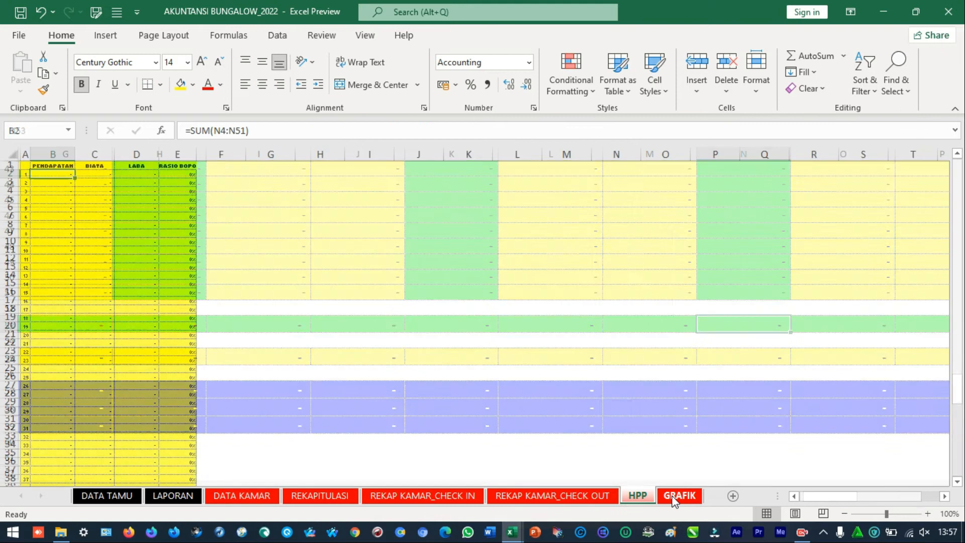
left_click(112, 497)
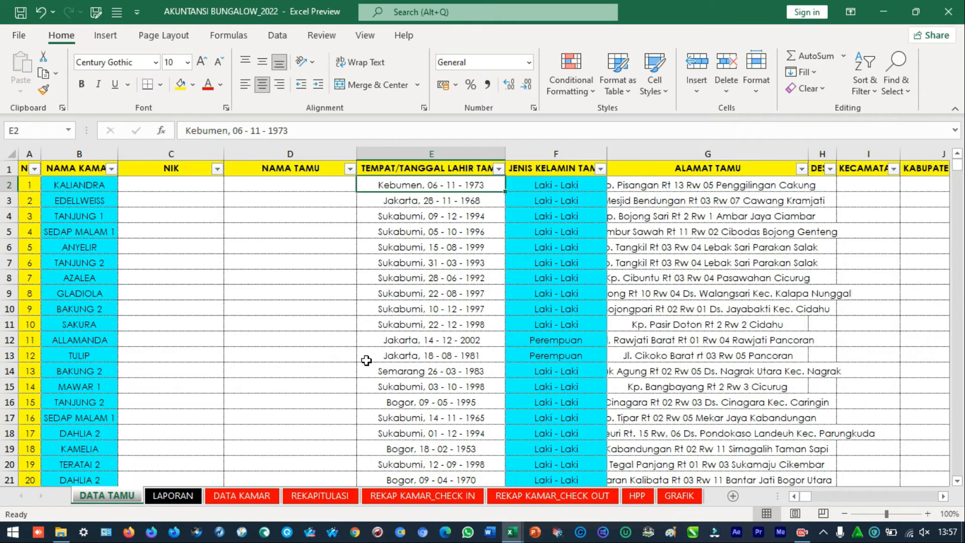
Switch to the AKUNTANSI BUNGALOW_2021 workbook and review the CHECK IN periods on its REKAPITULASI sheet
mouse_move(507, 533)
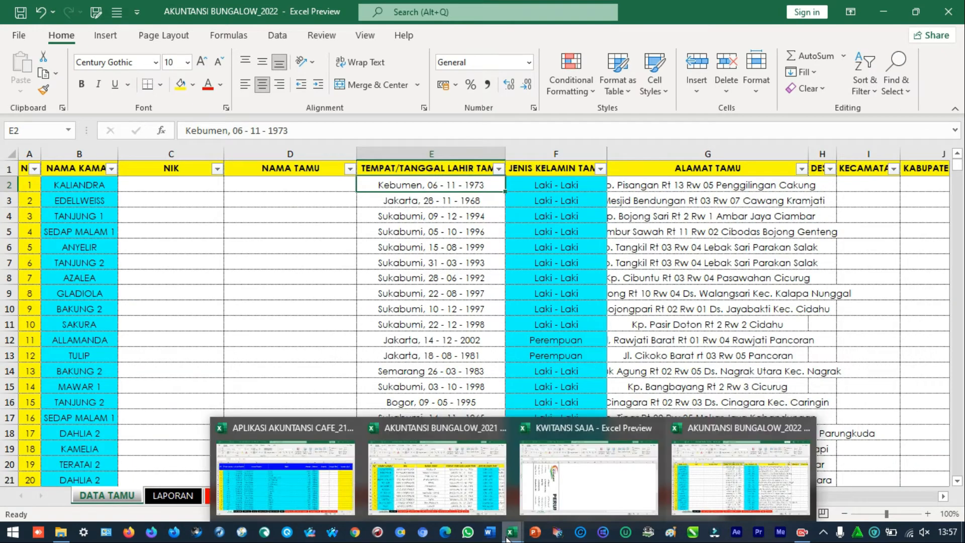
mouse_move(455, 454)
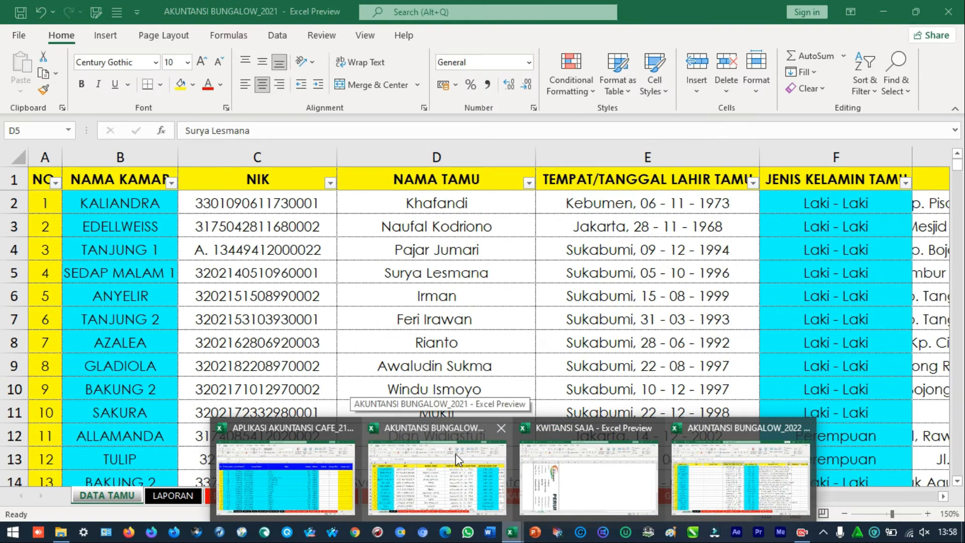
left_click(456, 453)
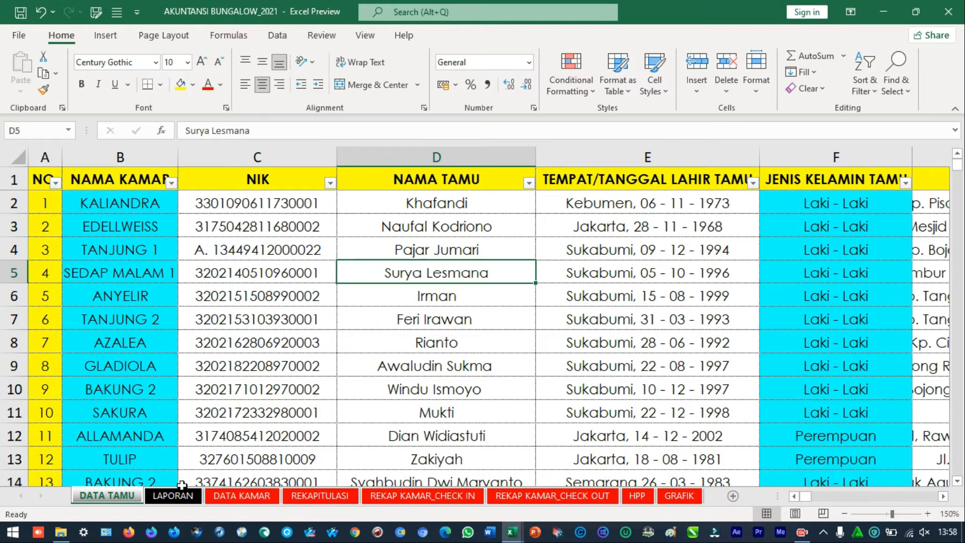
left_click(320, 495)
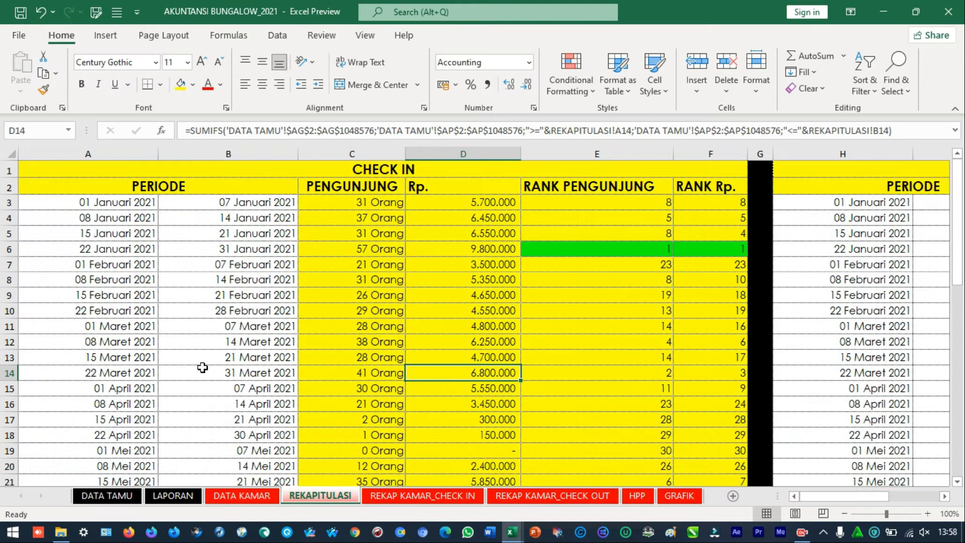
scroll(198, 366, "down", 4)
left_click(127, 357)
scroll(132, 365, "up", 4)
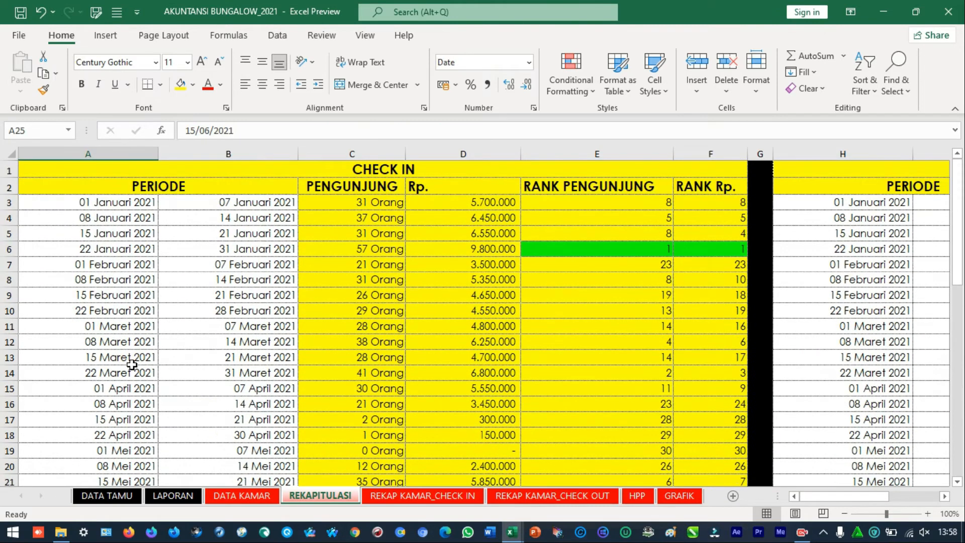
Examine the JUMLAH and REKAP PERTAHUN rows below the December periods, and return to the DATA TAMU sheet
key("ctrl+Down")
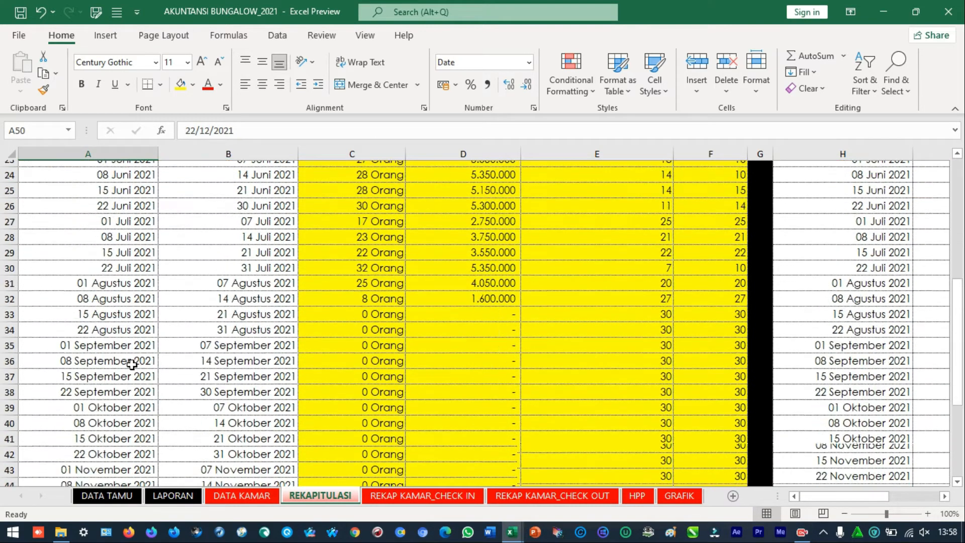
key("Down")
key("Down")
key("Down")
key("Down")
key("Down")
key("Down")
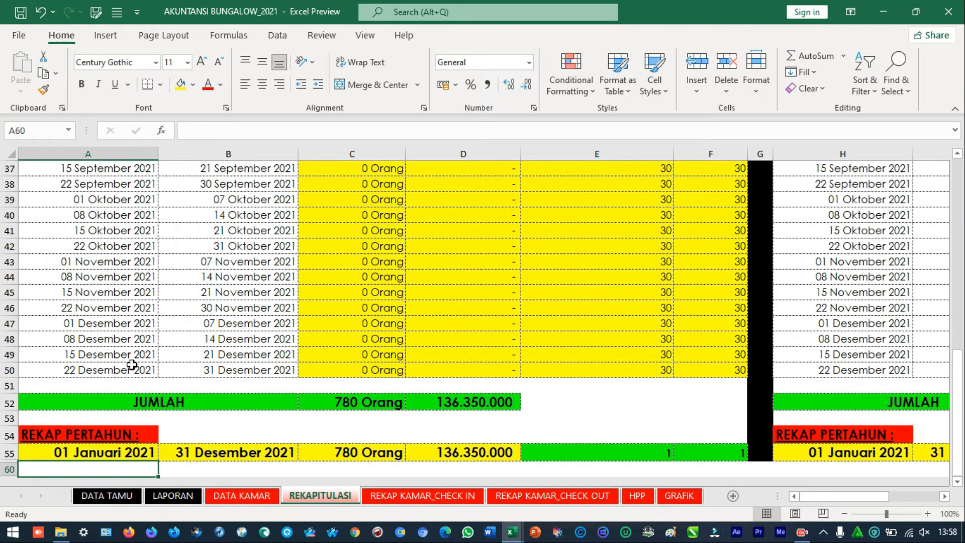
left_click(113, 497)
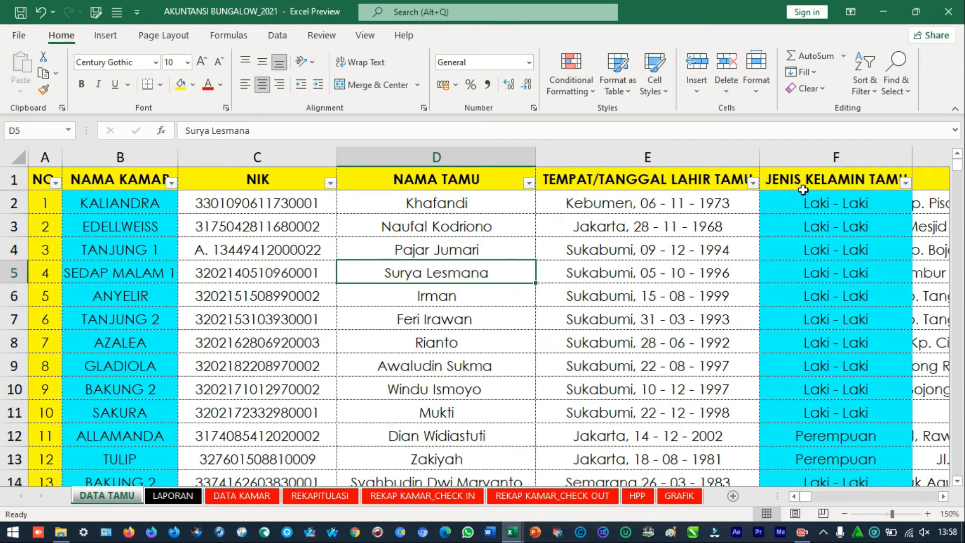
Set the DATA TAMU sheet's zoom to 100% and keep the workbook window maximized
left_click(816, 180)
key("Right")
key("Right")
key("Right")
key("Right")
key("Right")
key("Right")
key("Right")
key("Right")
key("Right")
key("Right")
key("Right")
key("Right")
key("Right")
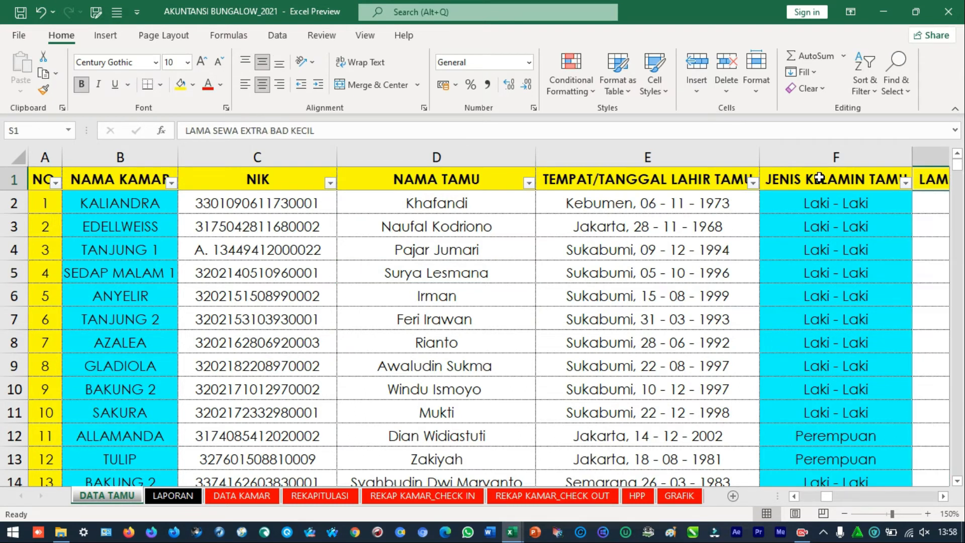
left_click(916, 12)
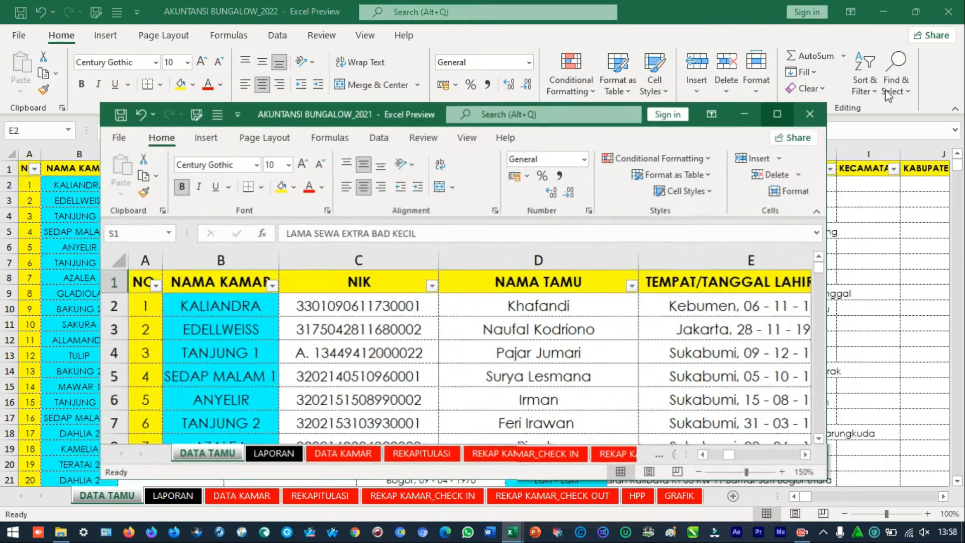
left_click(698, 472)
left_click(698, 472)
left_click(699, 472)
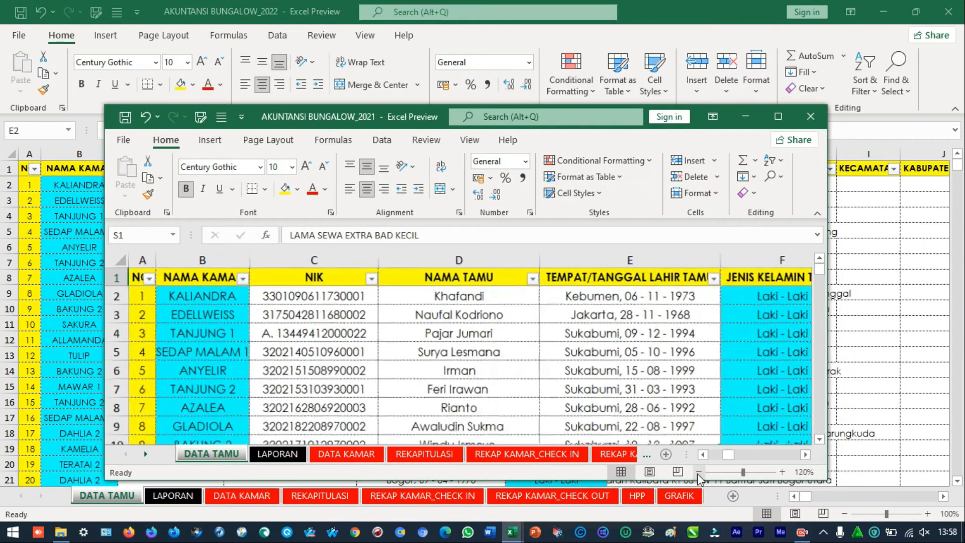
left_click(698, 471)
left_click(698, 472)
left_click(778, 116)
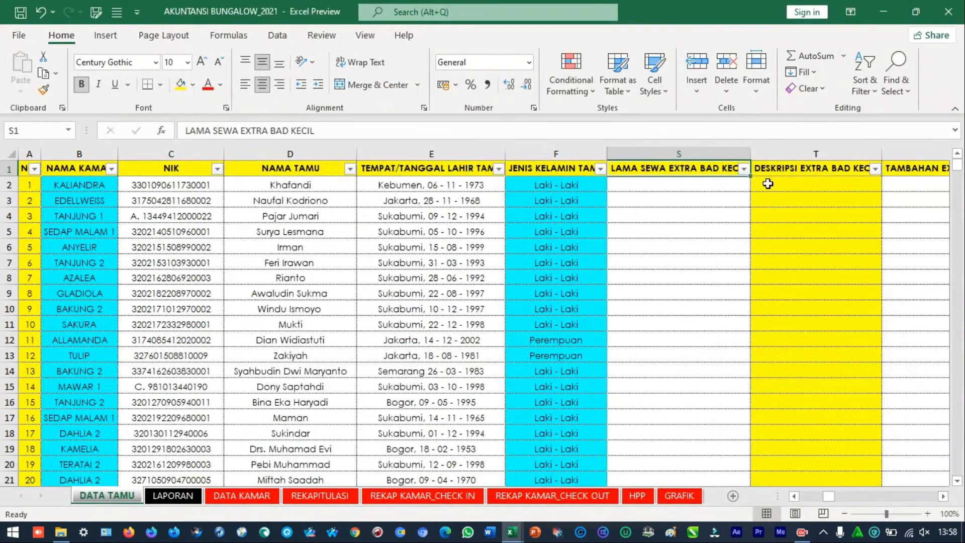
Filter the CHECK IN column of DATA TAMU to Januari, Februari and Maret 2021
key("Right")
key("Right")
key("Right")
key("Right")
key("Right")
key("Right")
key("Right")
key("Right")
key("Right")
key("Right")
key("Right")
key("Right")
key("Right")
key("Right")
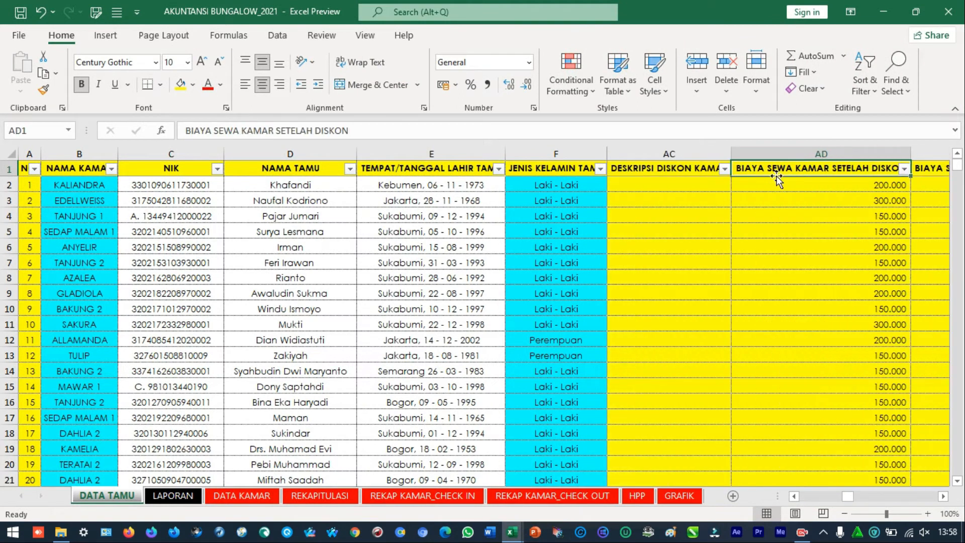
key("Right")
key("Right")
key("Right")
key("Right")
key("Right")
key("Right")
key("Right")
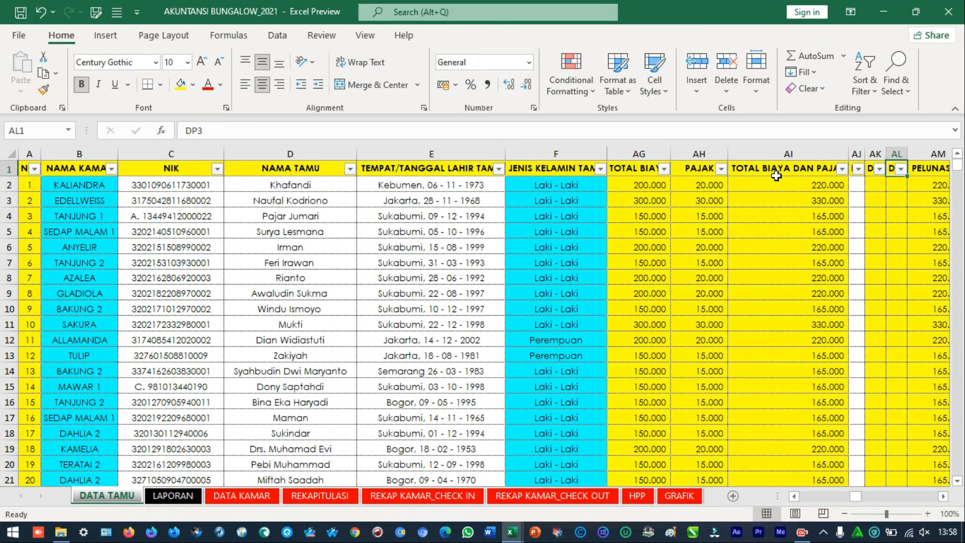
key("Right")
key("Right")
key("Right")
key("Left")
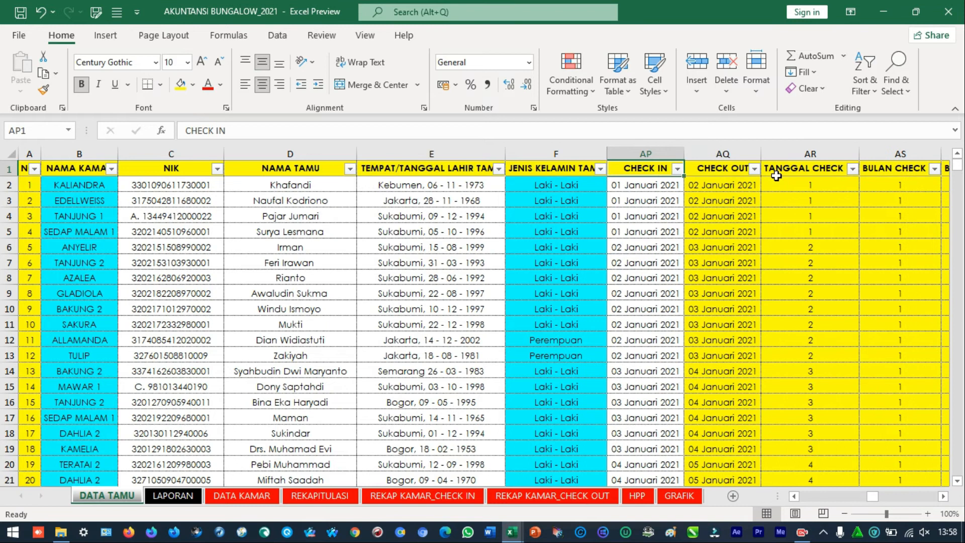
left_click(678, 169)
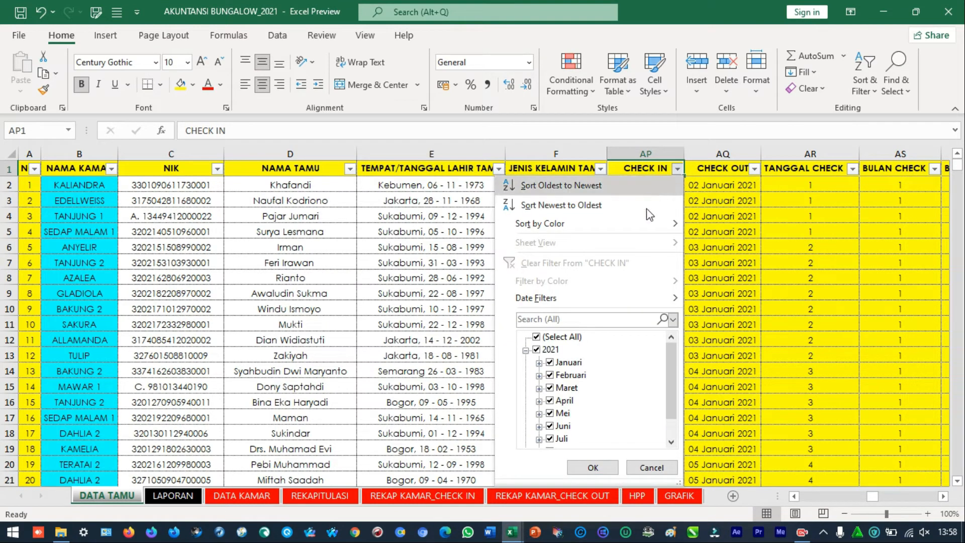
left_click(558, 337)
left_click(569, 363)
left_click(572, 375)
left_click(578, 388)
left_click(593, 466)
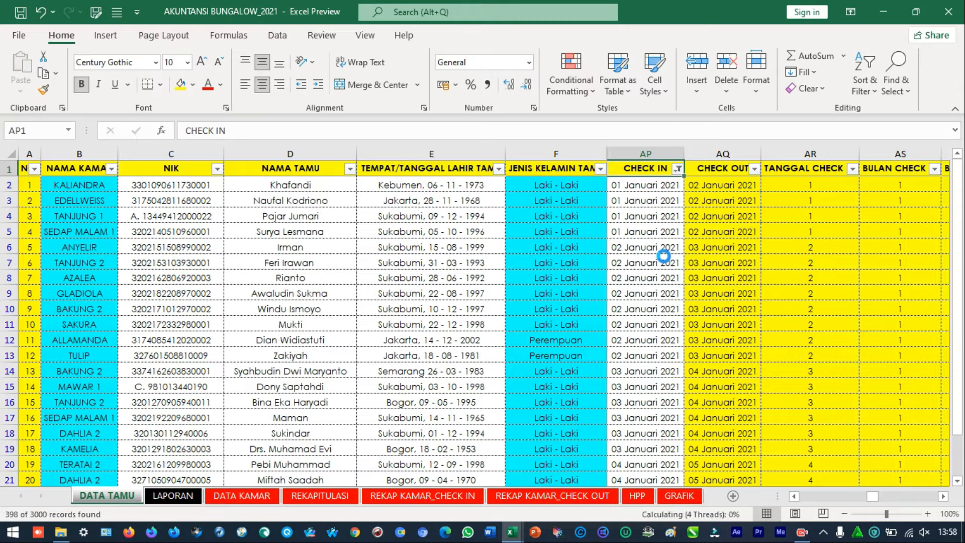
Review the CHECK IN and CHECK OUT dates of the filtered guests down to the last record
left_click(804, 217)
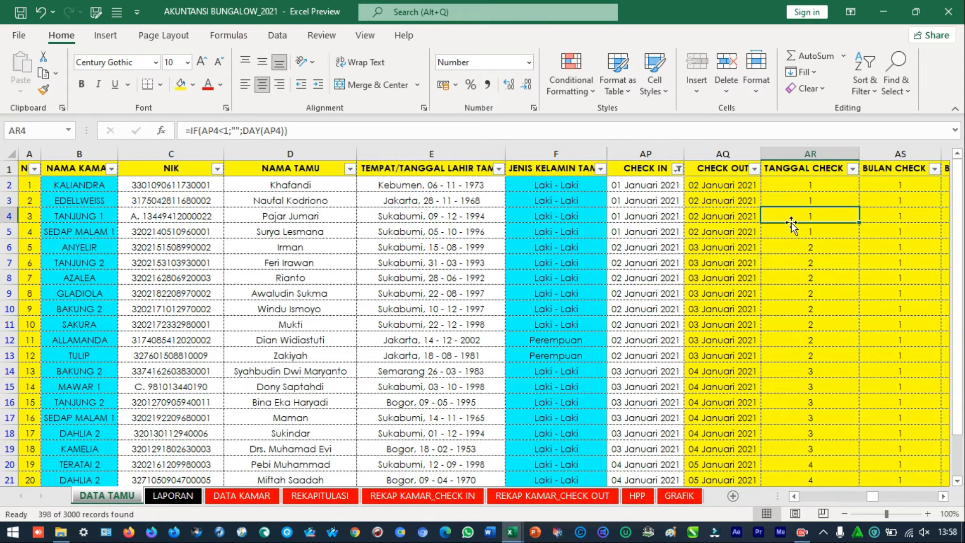
left_click(744, 211)
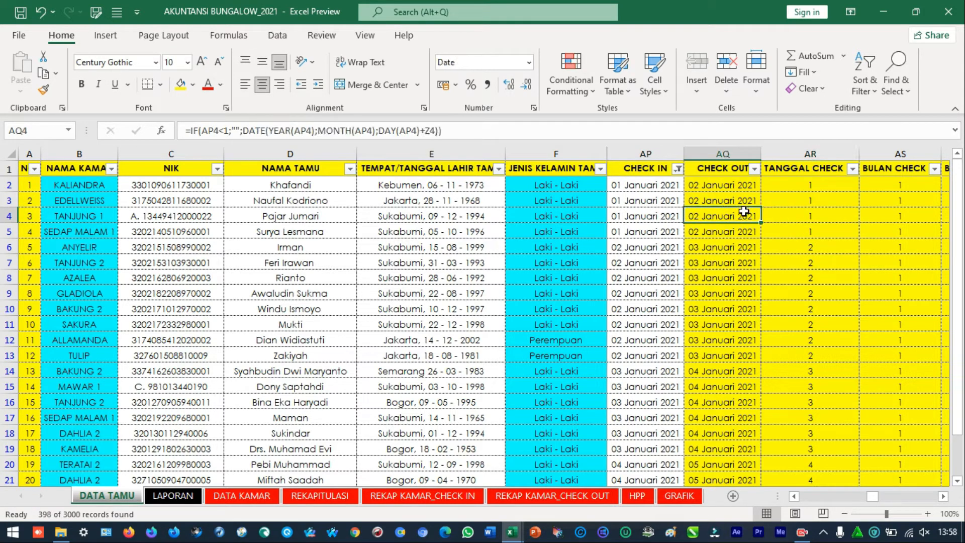
key("Right")
key("Left")
key("Left")
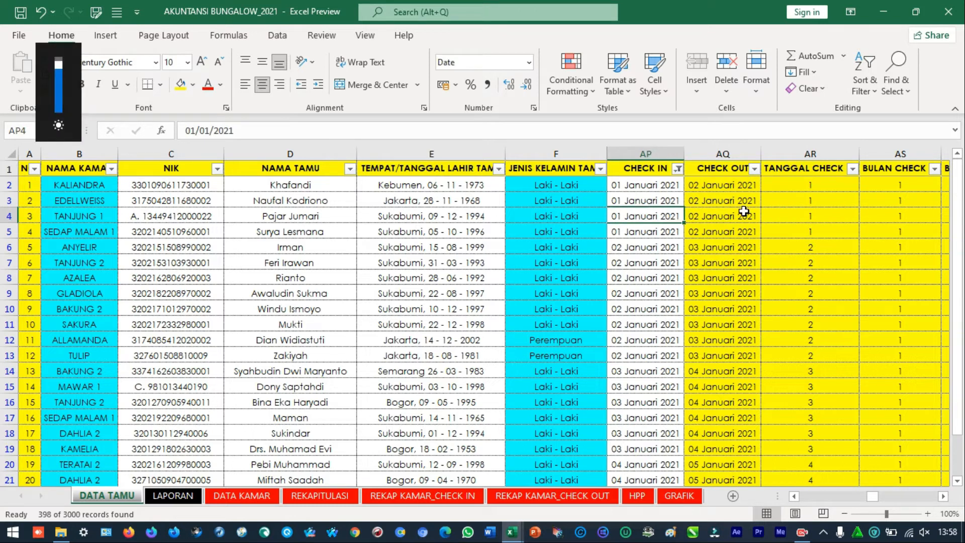
key("XF86MonBrightnessUp")
key("ctrl+Down")
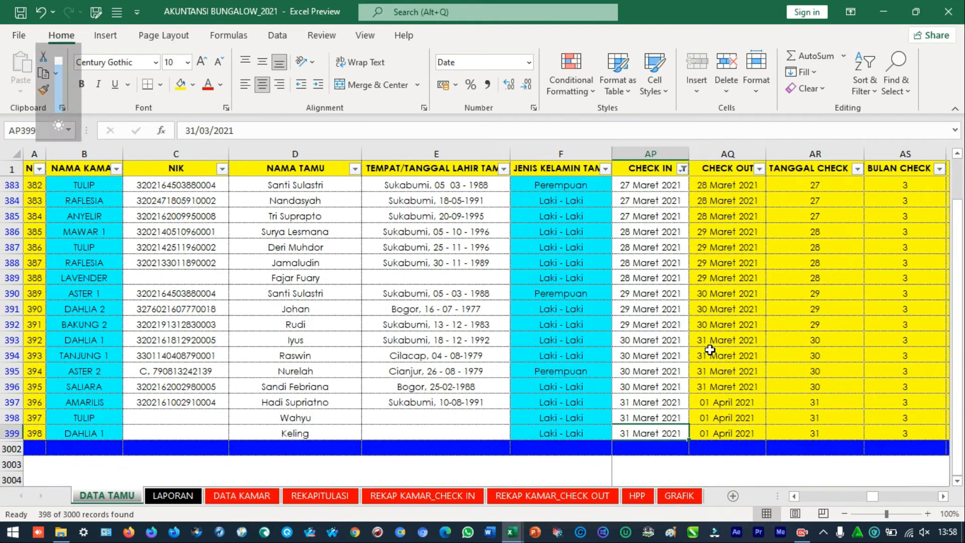
scroll(710, 352, "up", 1)
scroll(611, 408, "up", 1)
scroll(703, 387, "up", 5)
scroll(755, 372, "down", 8)
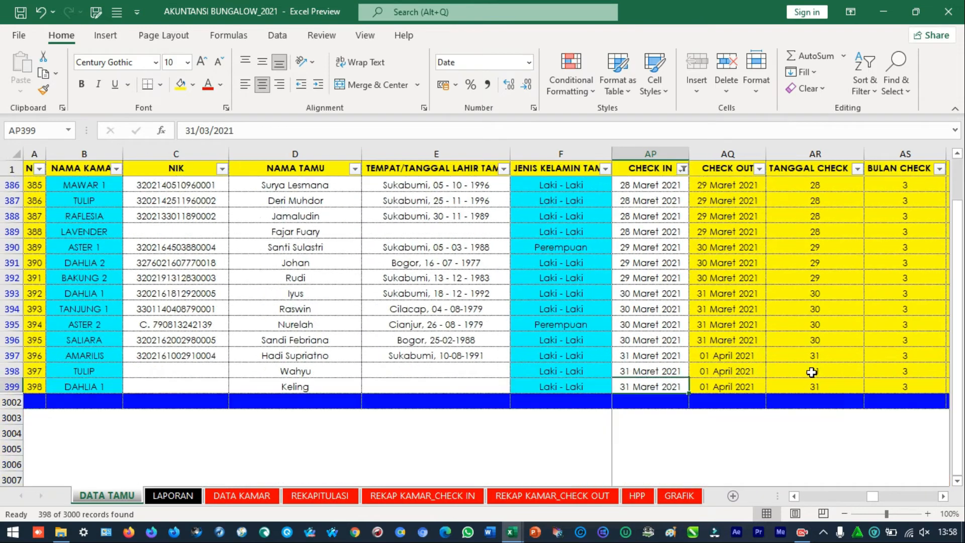
Go back to the first record and locate the last filtered guest's entry in the NO column
left_click(830, 372)
key("ctrl+Up")
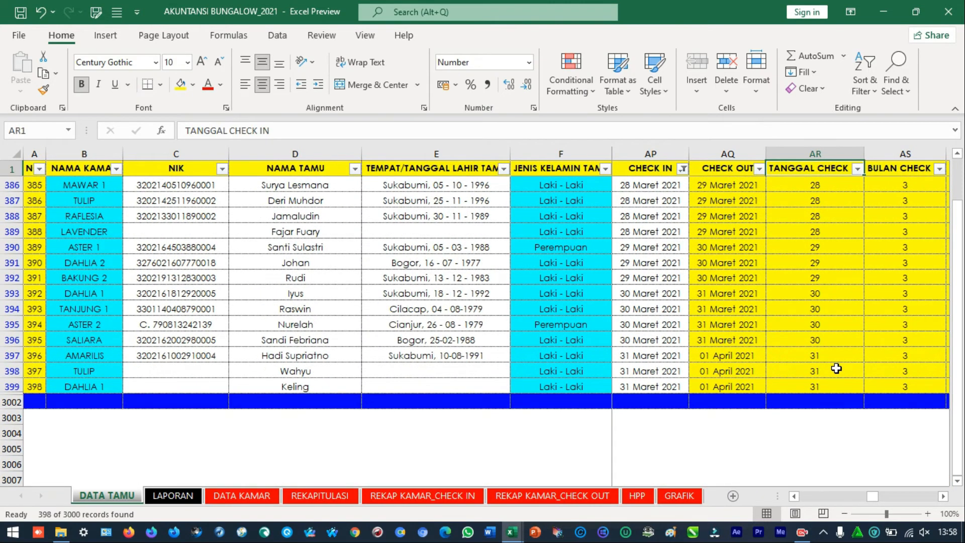
key("Left")
key("Down")
key("Left")
key("Left")
key("Left")
key("Left")
key("Left")
key("Left")
key("Left")
key("Left")
key("Left")
key("Left")
key("Left")
key("Left")
key("Left")
key("Left")
key("Left")
key("Left")
key("Left")
key("Left")
key("Left")
key("Left")
key("Left")
key("Left")
key("Left")
key("Left")
key("Left")
key("Left")
key("Left")
key("Left")
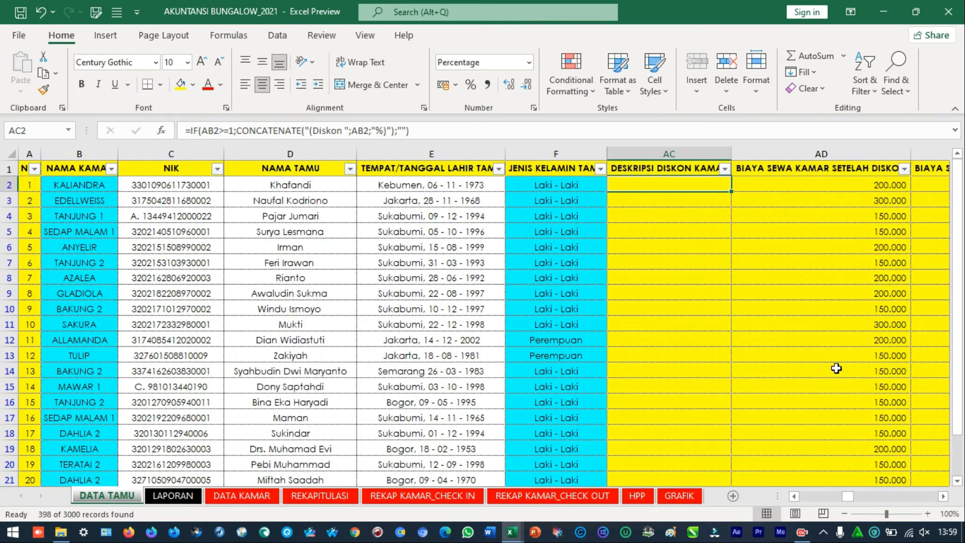
key("ctrl+Down")
key("Down")
key("Up")
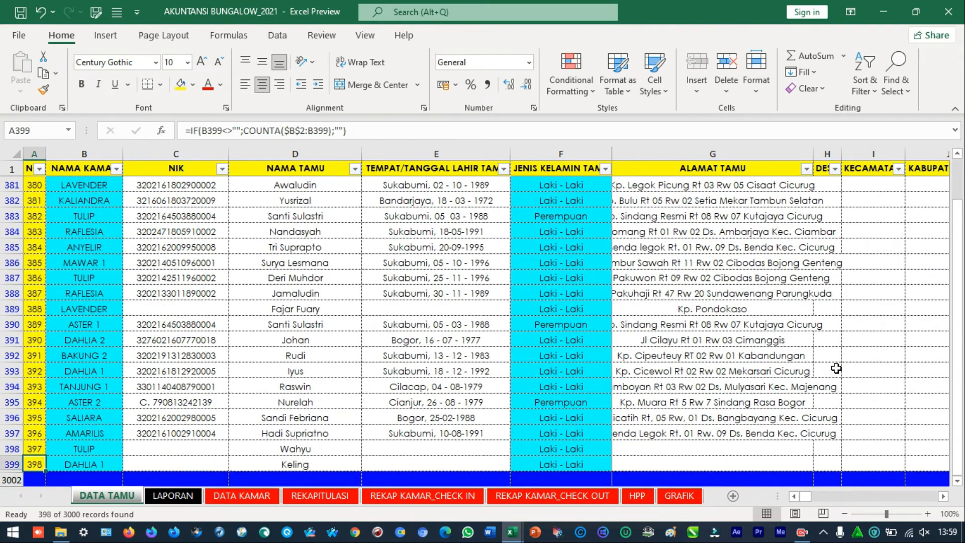
Look along the blue closing row and select all filtered JENIS KELAMIN TAMU entries to count the guests
key("Down")
key("Right")
key("Right")
key("Right")
key("Right")
key("Right")
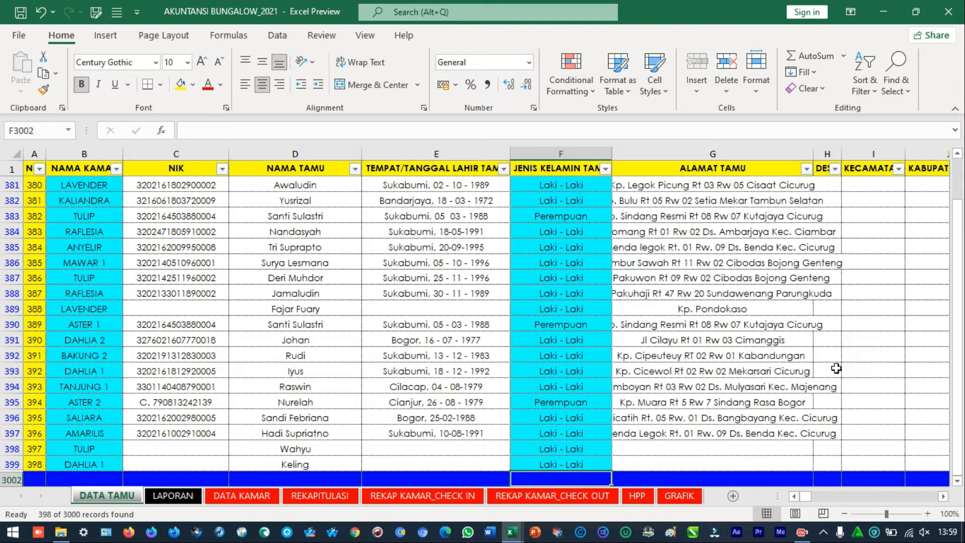
key("Left")
key("Left")
key("Right")
key("Right")
key("Right")
key("Right")
key("Right")
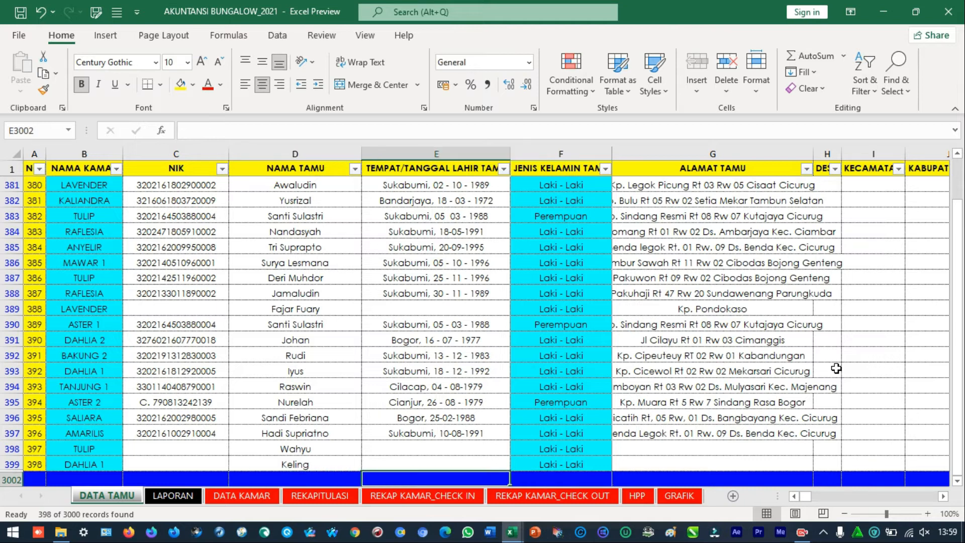
key("Left")
key("Left")
key("Left")
key("Up")
key("ctrl+shift+Up")
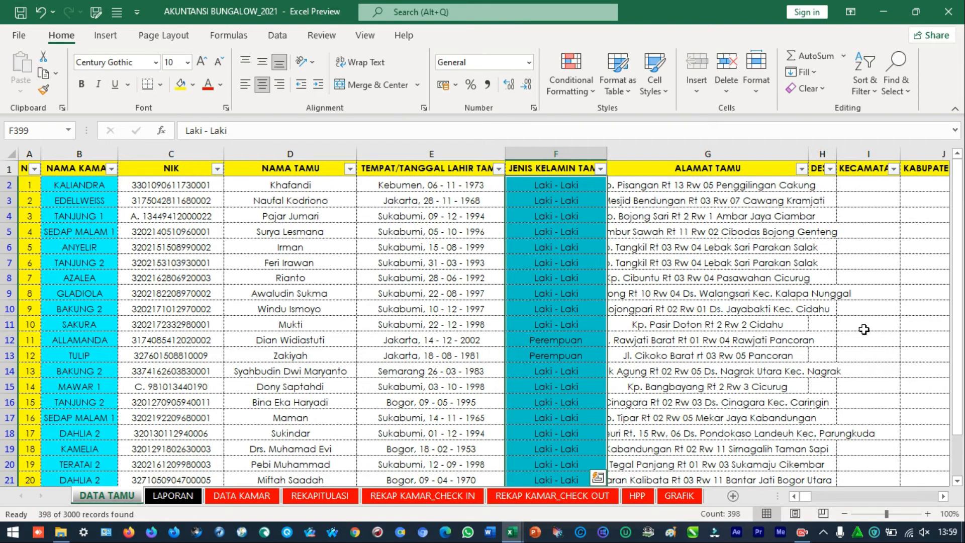
Check the last filtered guest's running number in A399 and the blue closing row, and return to the first records
left_click(915, 11)
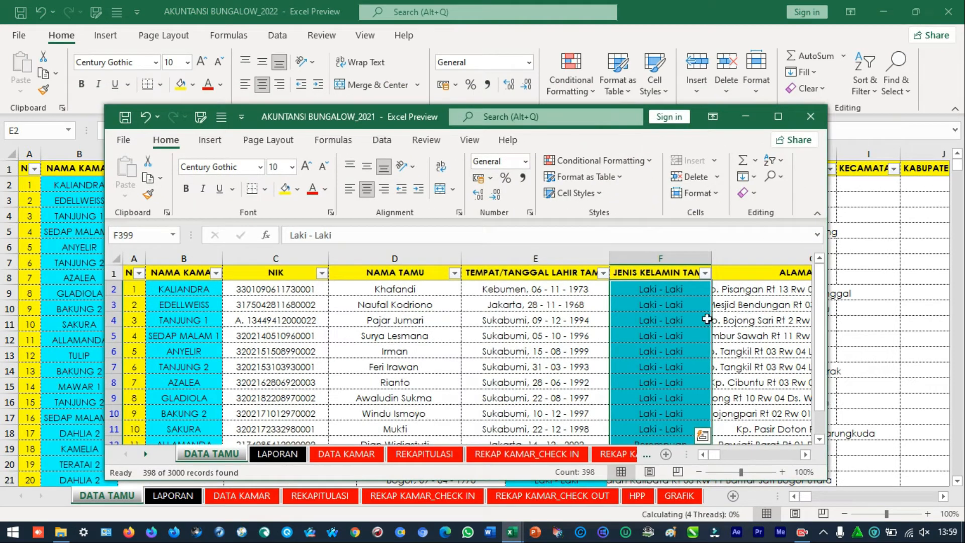
left_click(778, 116)
left_click_drag(958, 195, 957, 240)
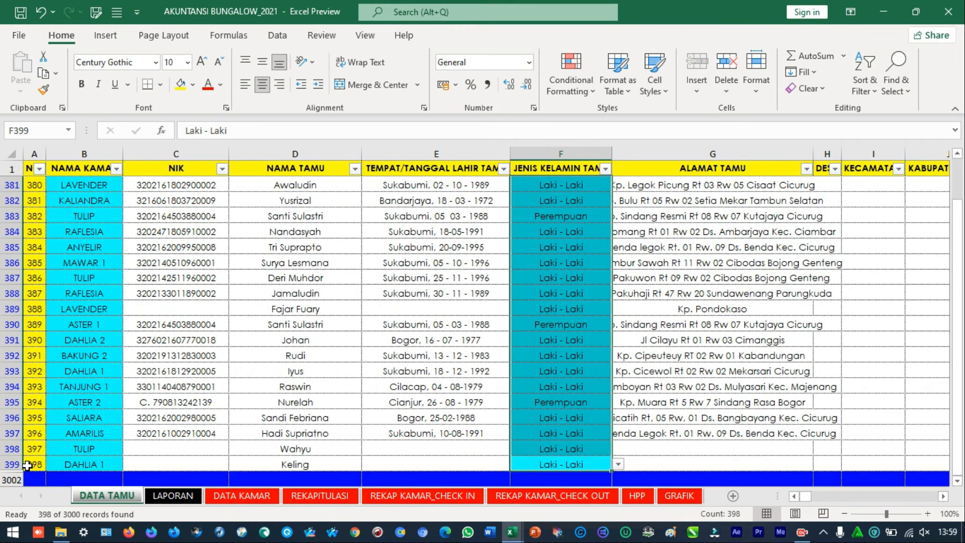
left_click(27, 465)
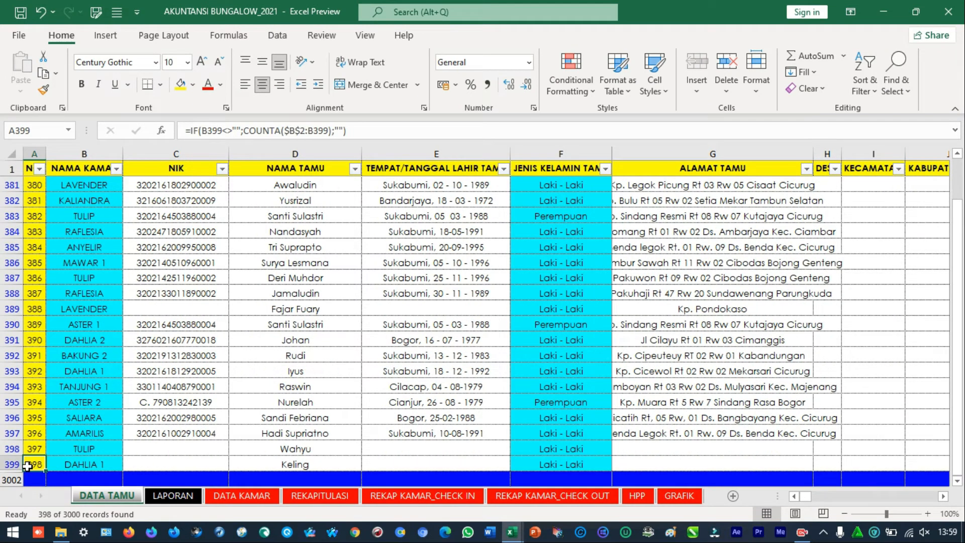
left_click(554, 479)
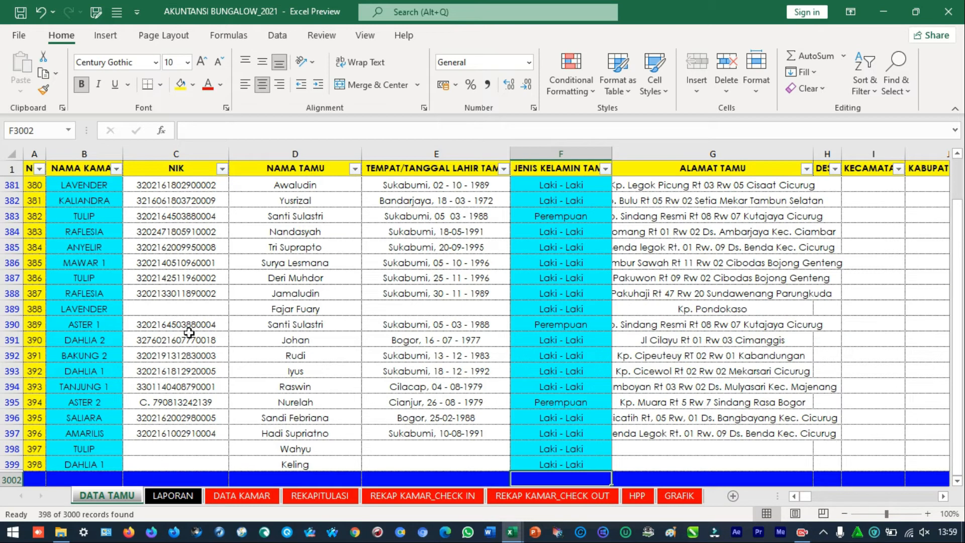
left_click(31, 464)
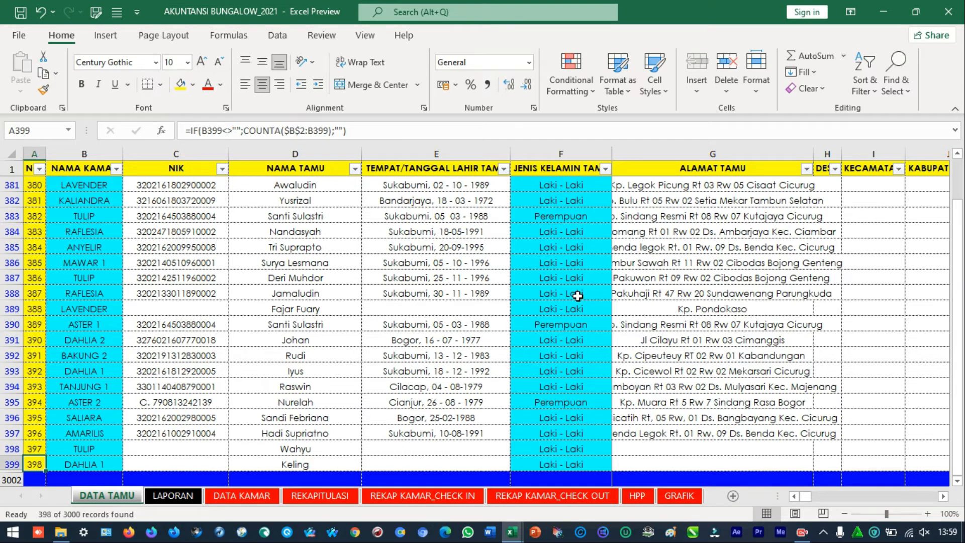
left_click_drag(958, 352, 958, 346)
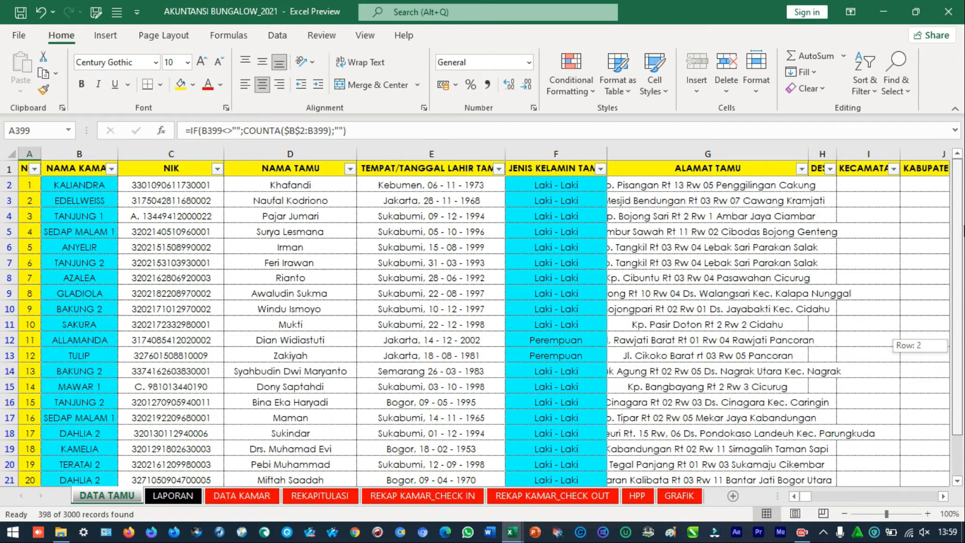
Review the first three NAMA KAMAR entries, glance at the LAPORAN sheet and open DATA KAMAR
left_click(86, 185)
left_click(86, 206)
left_click(90, 223)
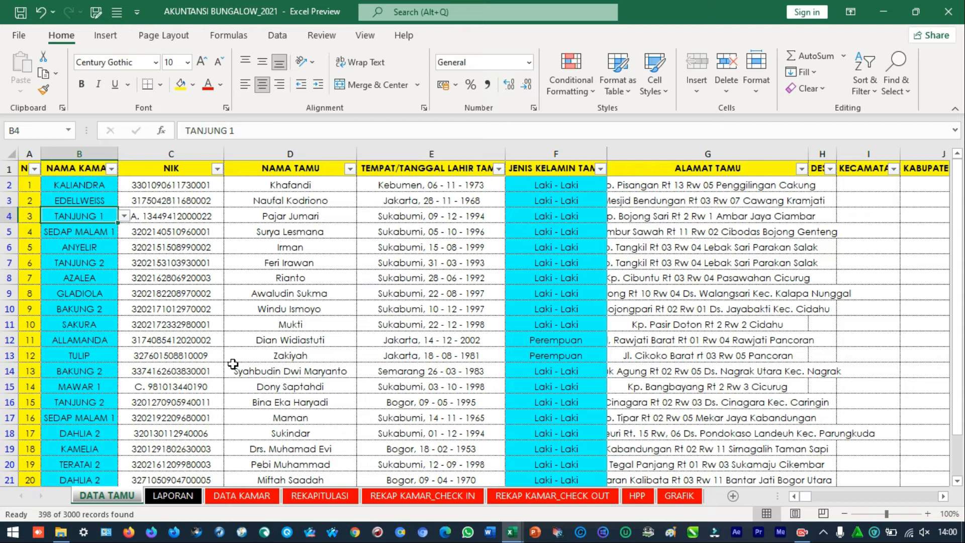
left_click(172, 495)
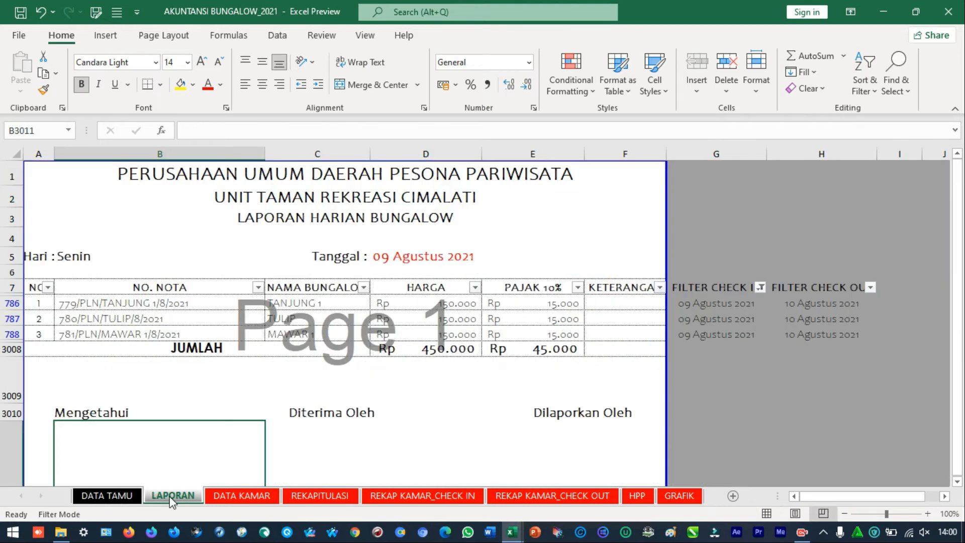
left_click(242, 496)
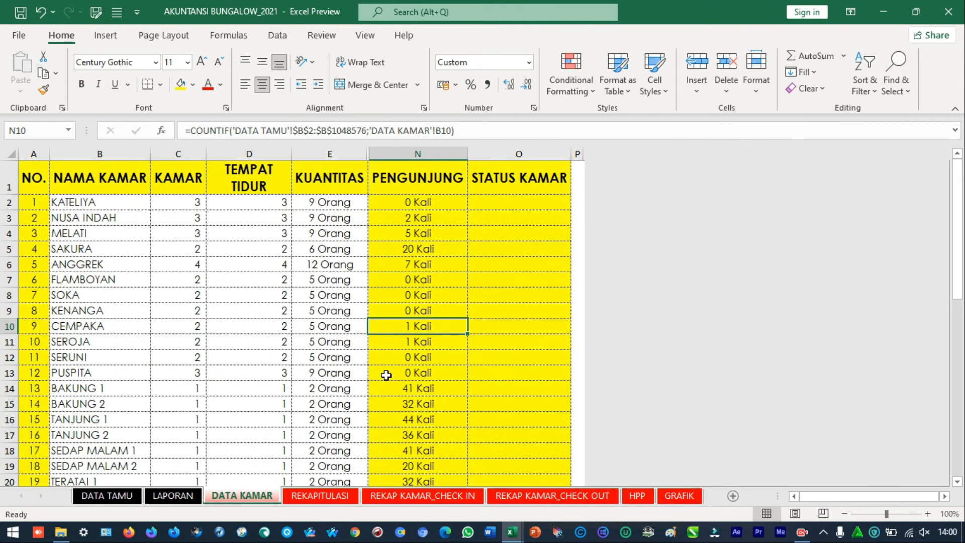
Examine the PENGUNJUNG visit-count formulas for the rooms KATELIYA through SAKURA
scroll(386, 375, "down", 1)
scroll(387, 375, "up", 1)
left_click(404, 218)
left_click(420, 204)
key("Down")
key("Down")
key("Down")
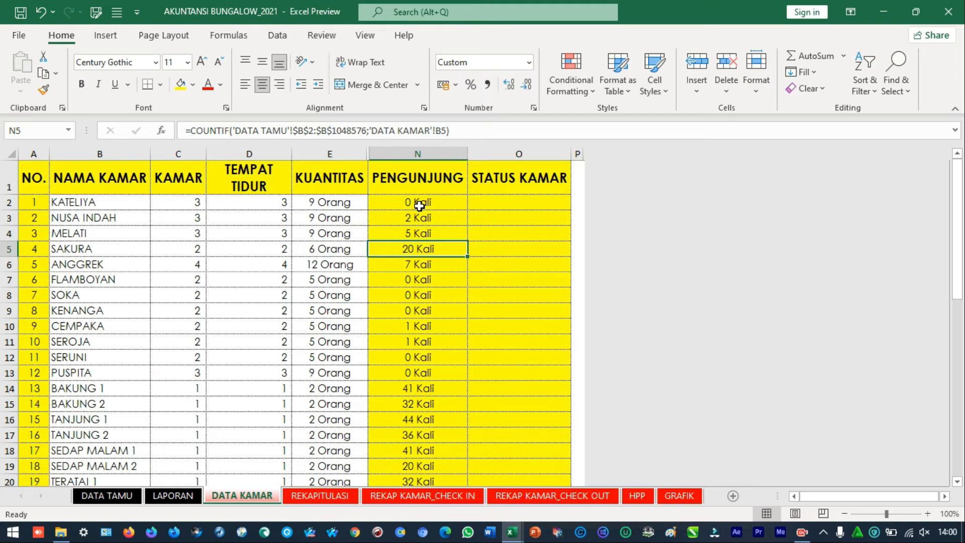
Compare the KUANTITAS capacity with the PENGUNJUNG count for the rooms SAKURA through SEROJA
key("Left")
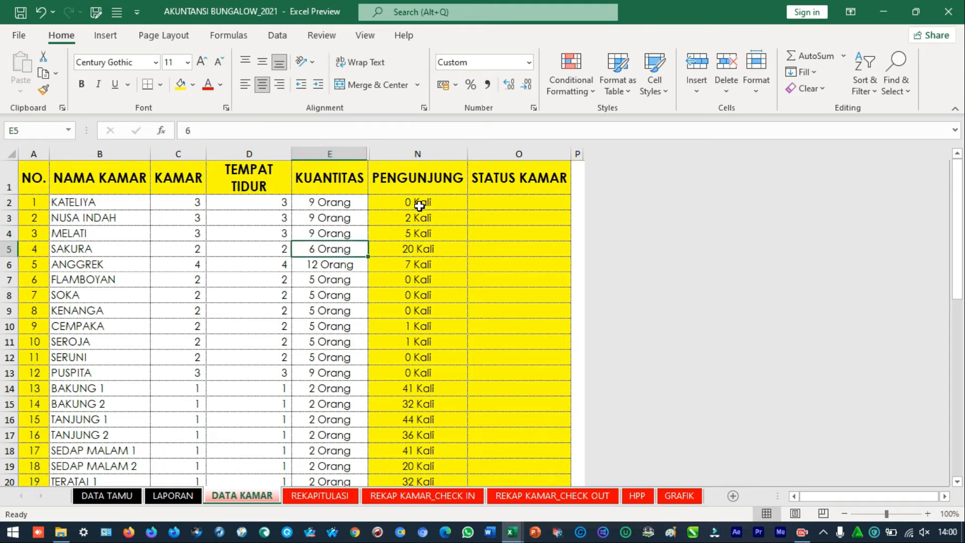
key("Right")
key("Down")
key("Left")
key("Right")
key("Left")
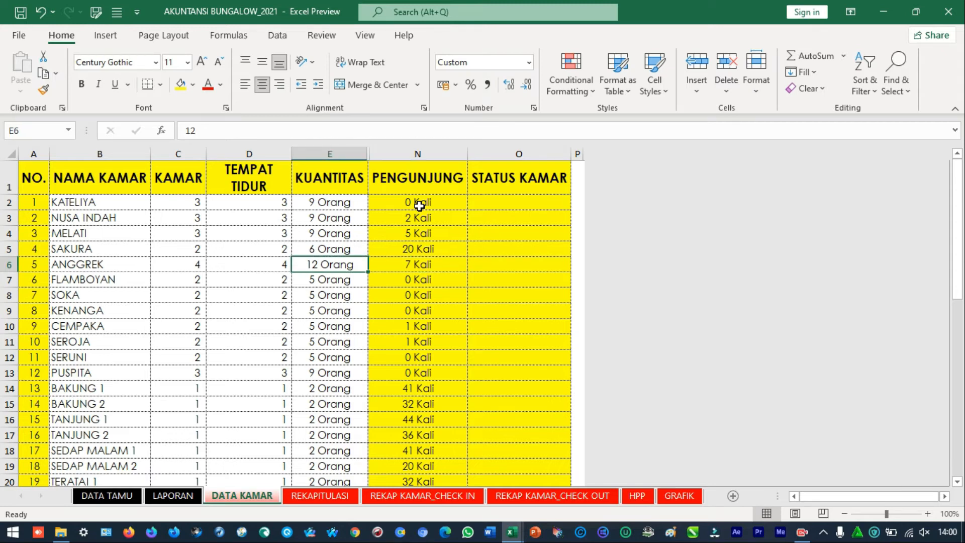
key("Down")
key("Down")
key("Down")
key("Down")
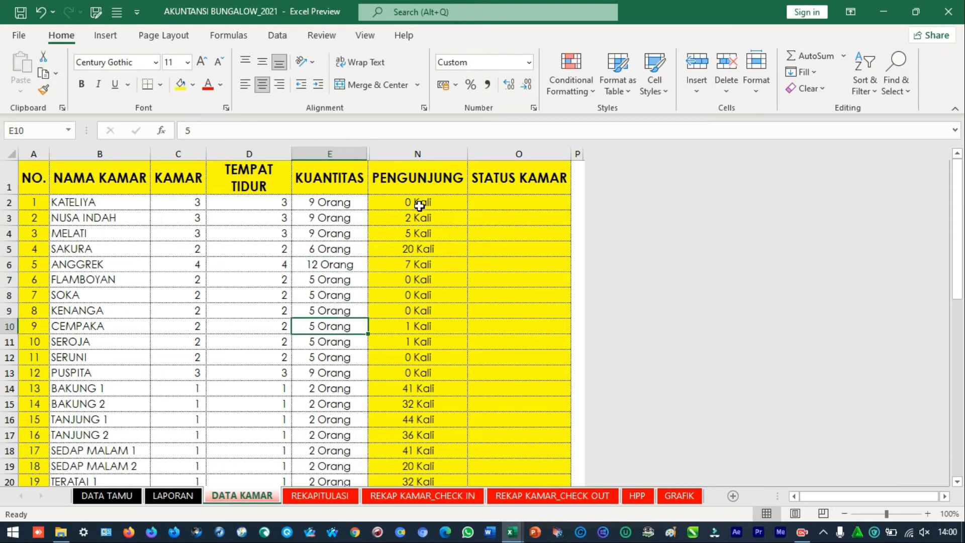
key("Down")
key("Down")
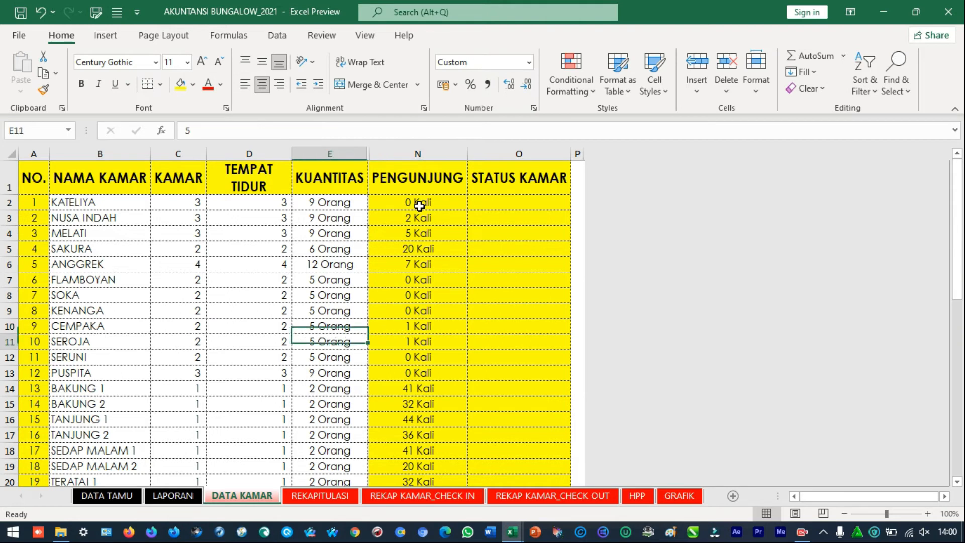
key("Up")
key("Right")
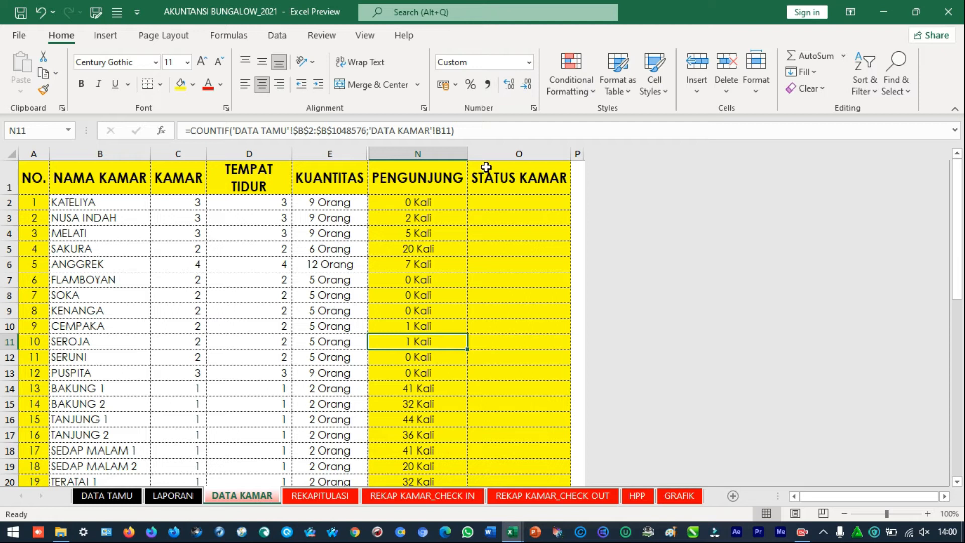
left_click(579, 152)
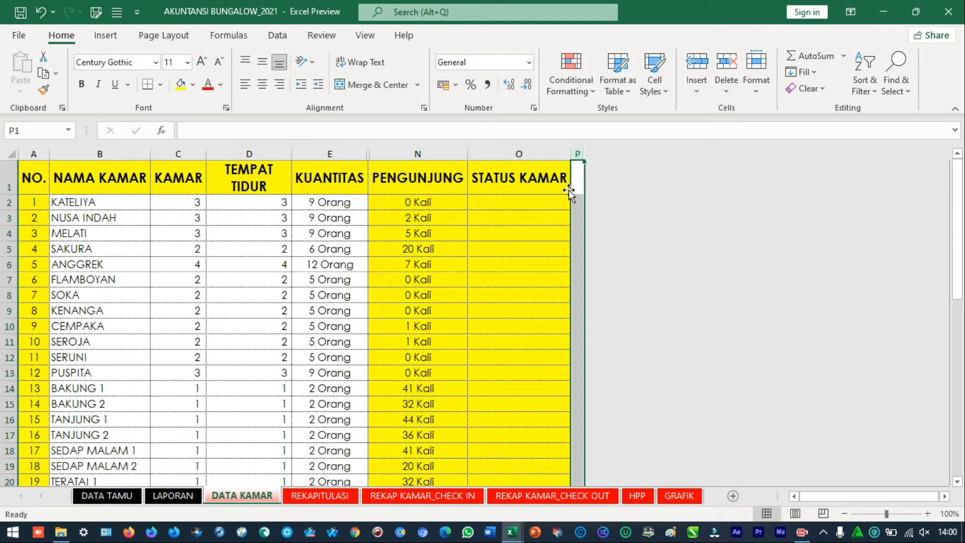
left_click(550, 185)
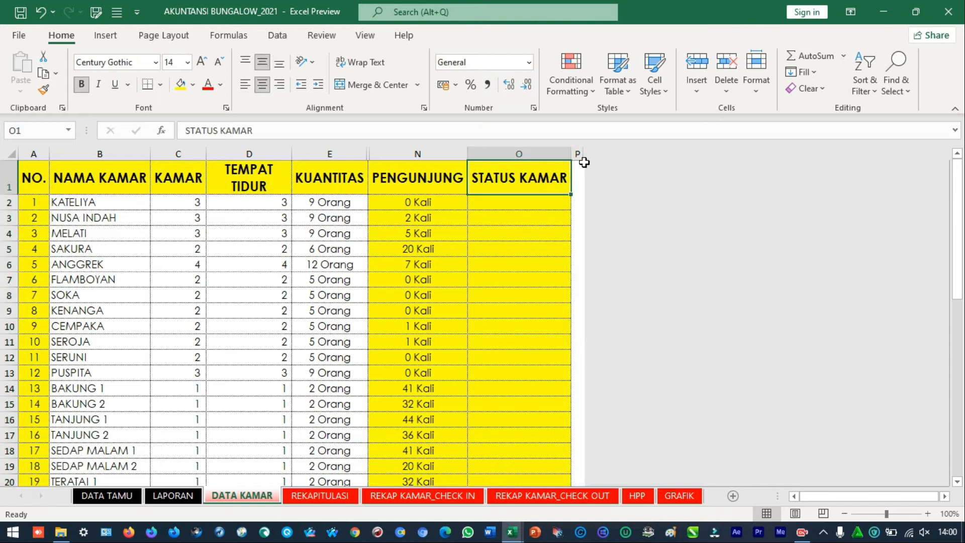
right_click(581, 155)
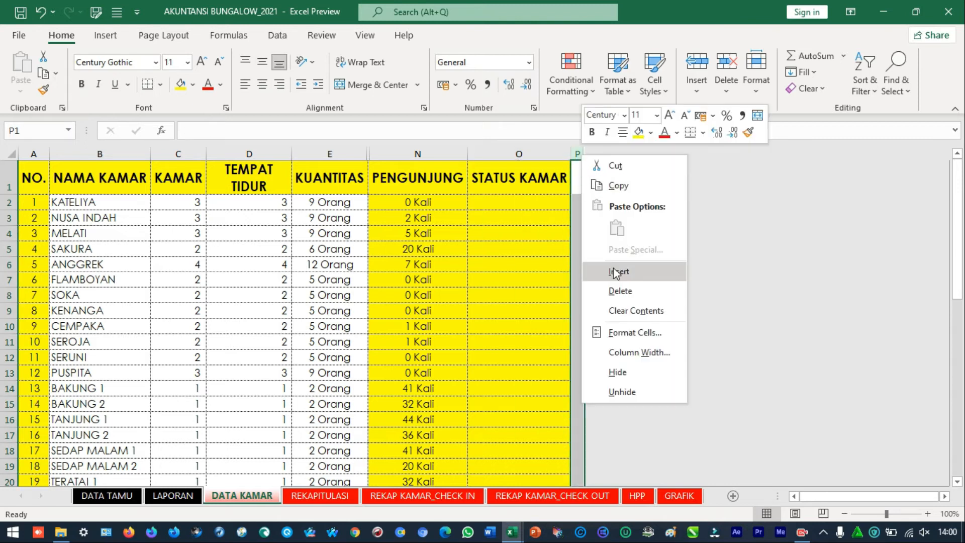
left_click(533, 183)
left_click(537, 180)
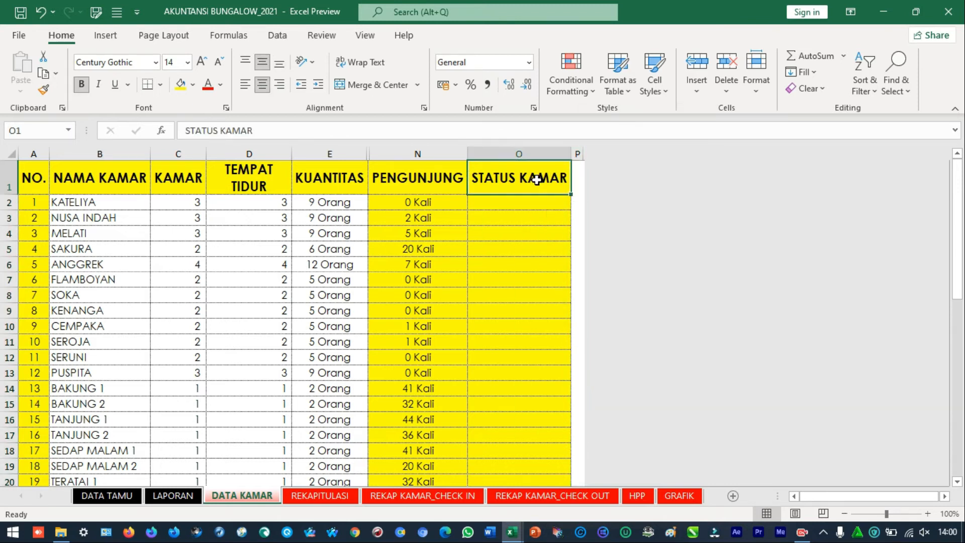
Duplicate the whole STATUS KAMAR column into the empty column P of DATA KAMAR
left_click(563, 148)
key("ctrl+c")
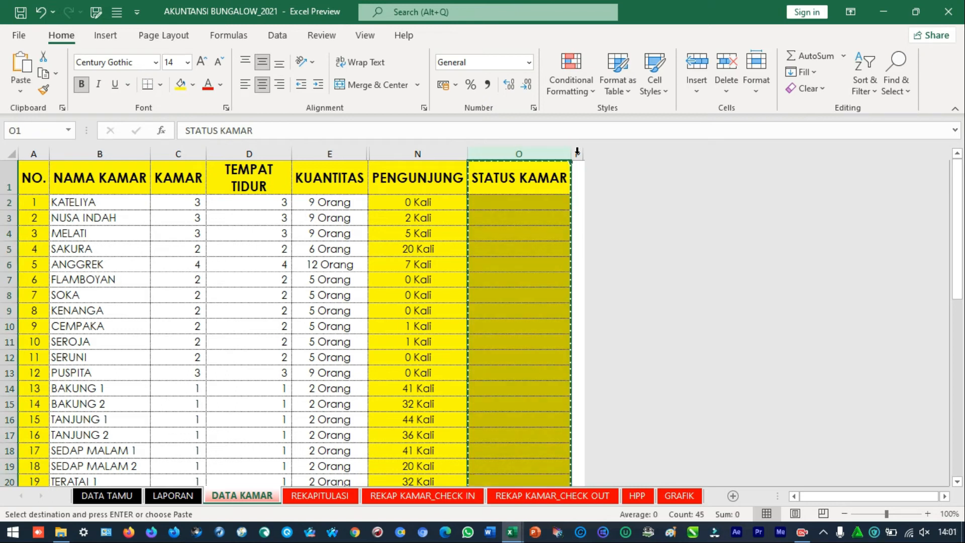
left_click(609, 178)
key("ctrl+v")
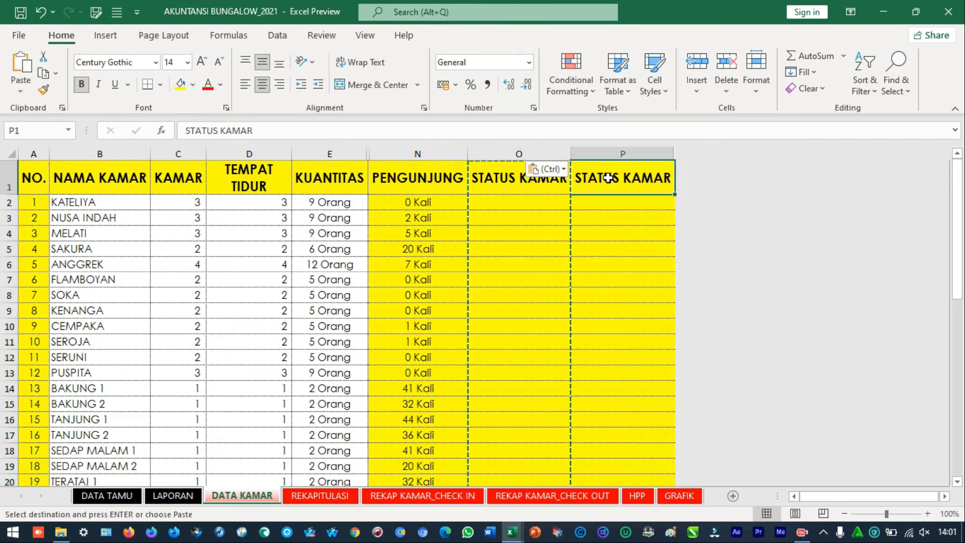
Rename the header in P1 as JUMLAH PENGUNJUNG and wrap its text
type("JUMLAH PENGUNJUNG")
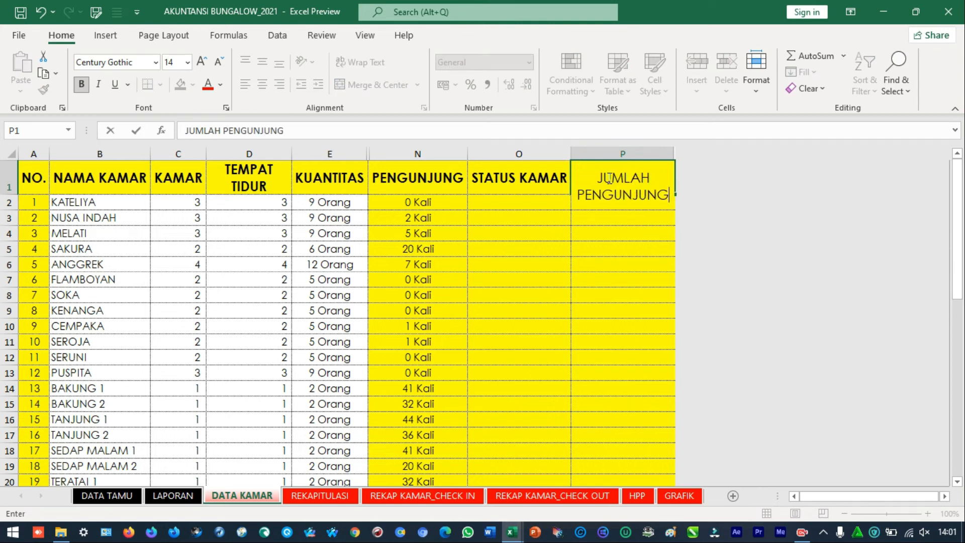
key("Return")
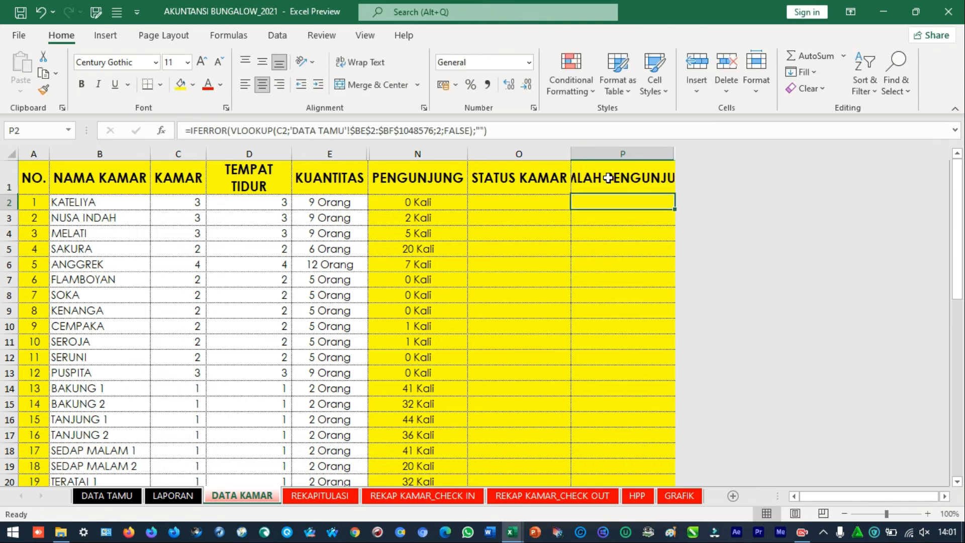
left_click(608, 178)
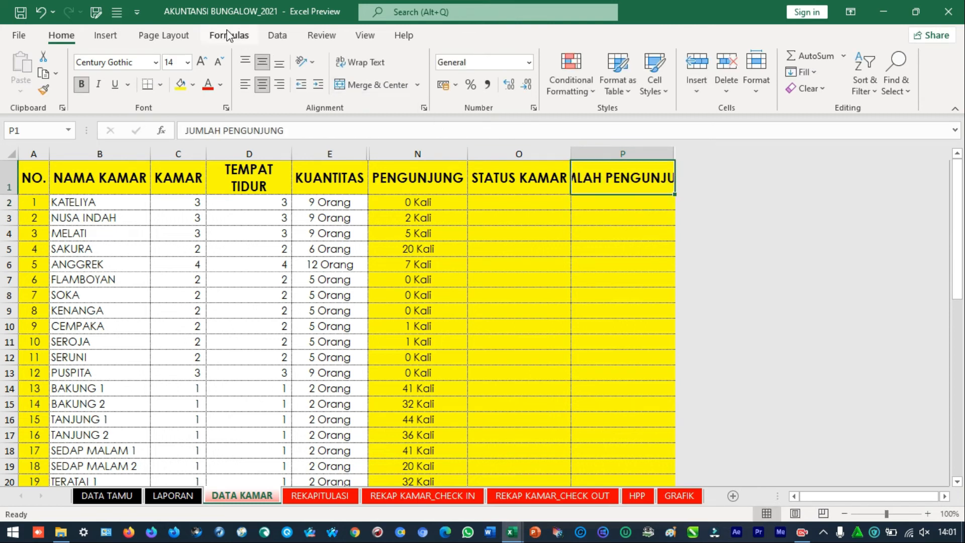
left_click(372, 66)
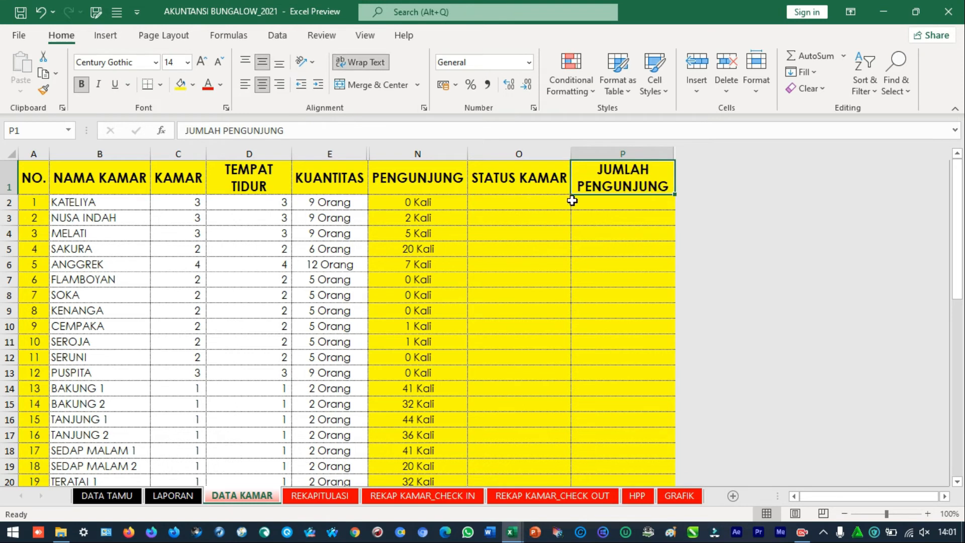
Replace the formula in P2 with =E2*N2 to multiply KATELIYA's KUANTITAS by its PENGUNJUNG count
left_click(607, 202)
type("=")
key("Home")
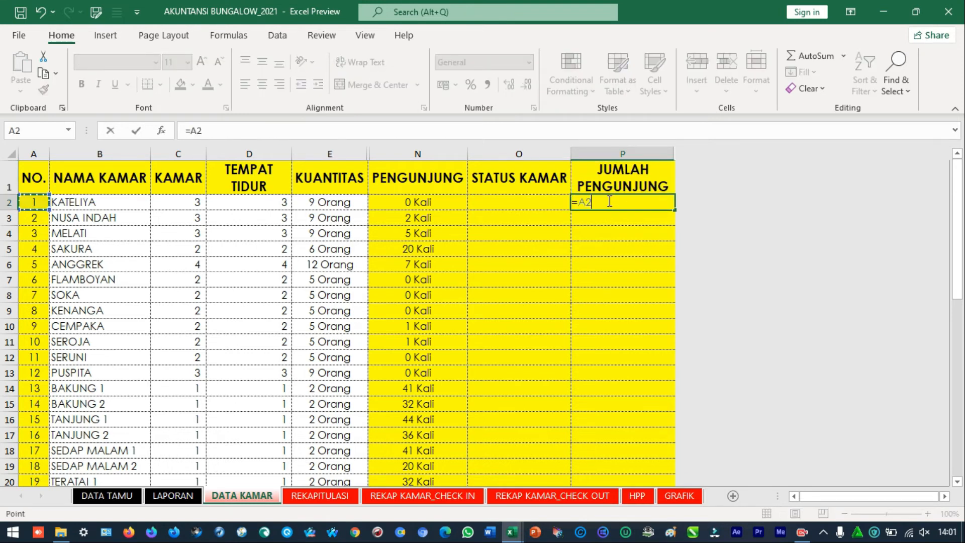
key("Right")
key("Right")
key("Right")
key("Right")
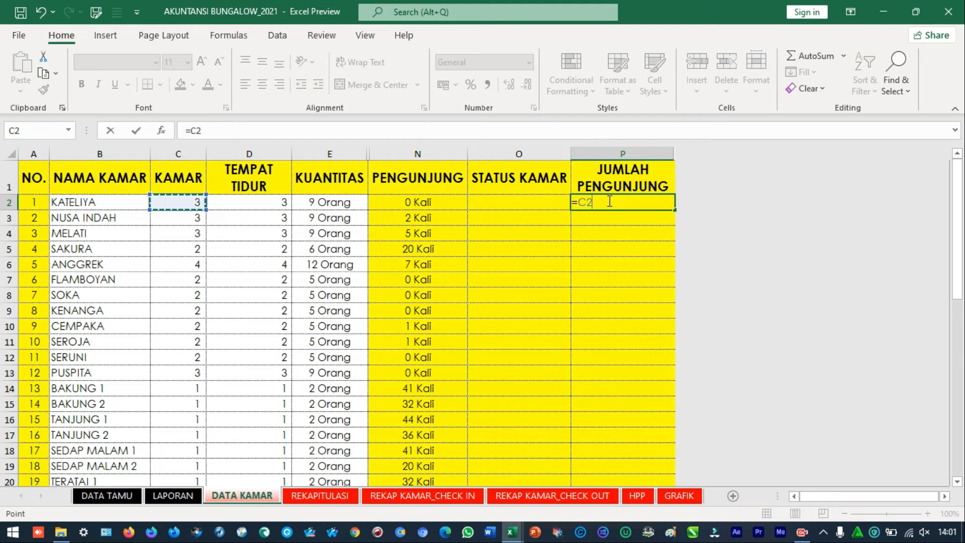
type("*")
key("Left")
key("Left")
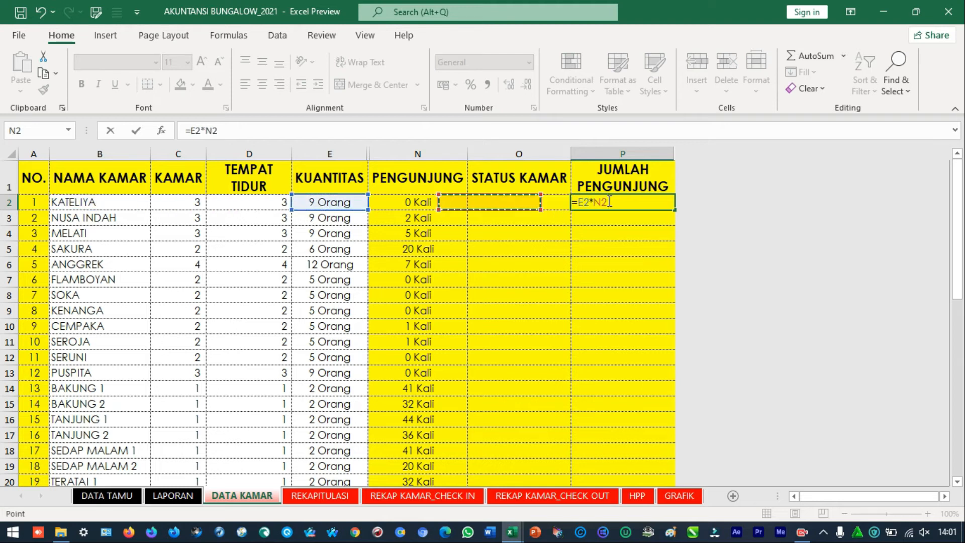
key("Return")
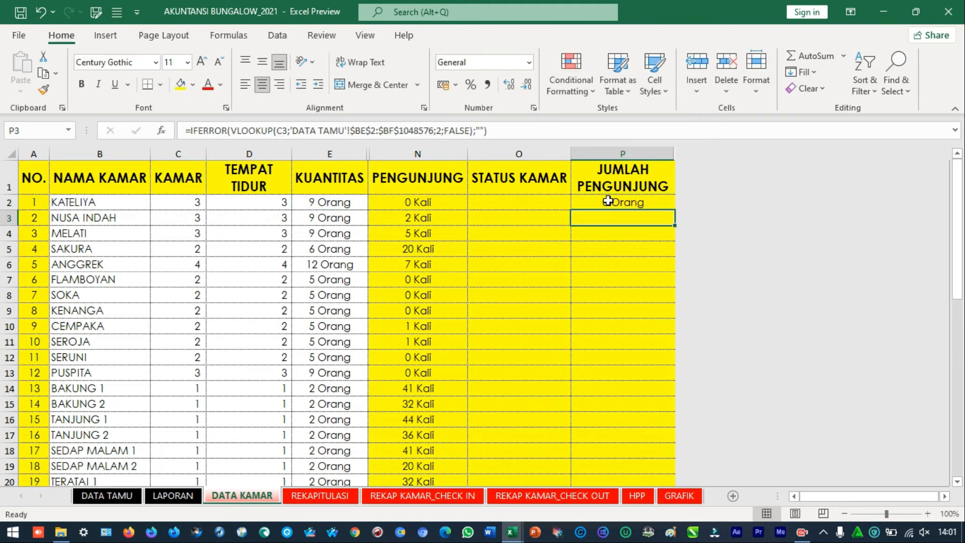
Check KATELIYA's JUMLAH PENGUNJUNG formula against its PENGUNJUNG and KUANTITAS cells
left_click(610, 202)
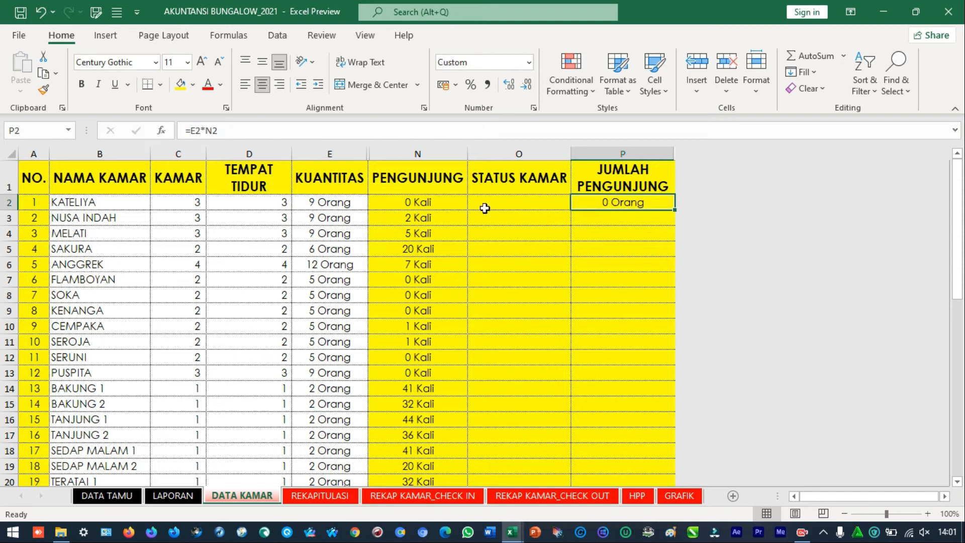
left_click(438, 202)
left_click(628, 205)
left_click(350, 202)
Copy the JUMLAH PENGUNJUNG formula from P2 down to all remaining rooms, P3 through P44
left_click(598, 202)
key("ctrl+c")
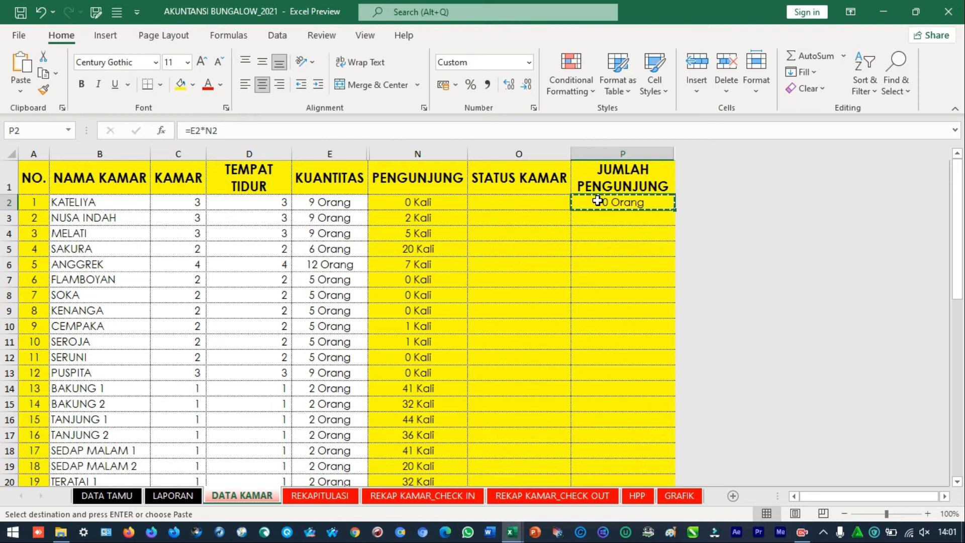
key("Left")
key("Left")
key("ctrl+Down")
key("Right")
key("Right")
key("Up")
key("ctrl+shift+Up")
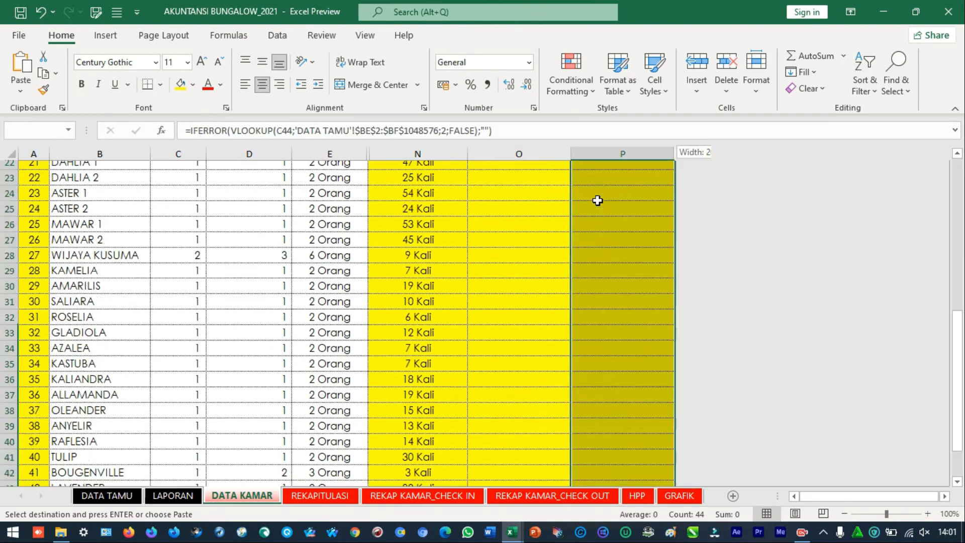
key("shift+Down")
key("shift+Down")
key("ctrl+v")
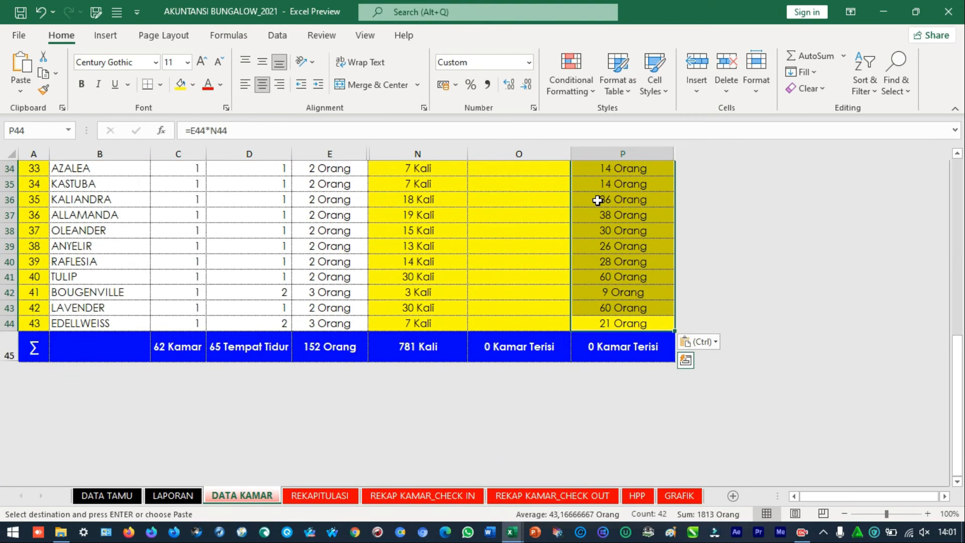
key("ctrl+Up")
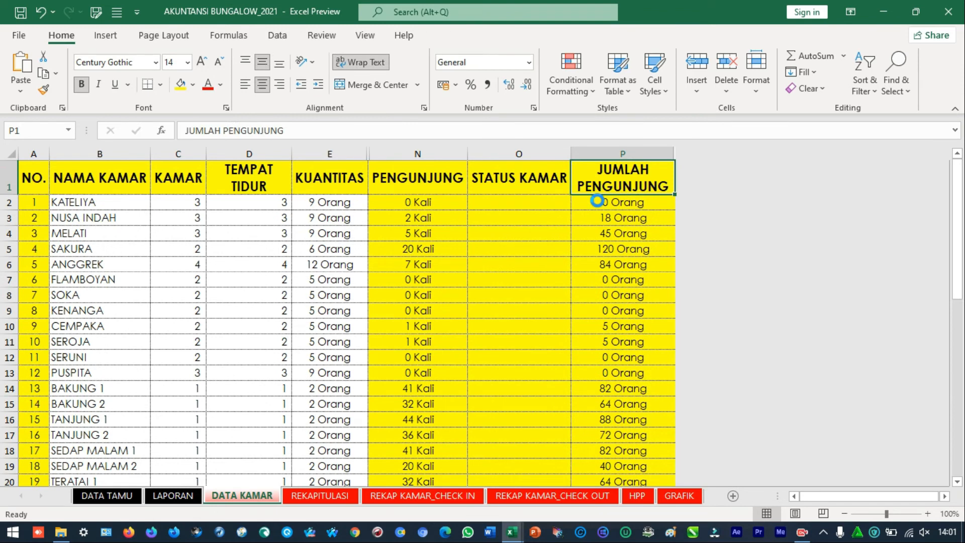
Replace the blue total cell P45 with =SUBTOTAL(9;P2:P44) to sum the JUMLAH PENGUNJUNG column
key("ctrl+Down")
key("Up")
key("Down")
type("=subtot")
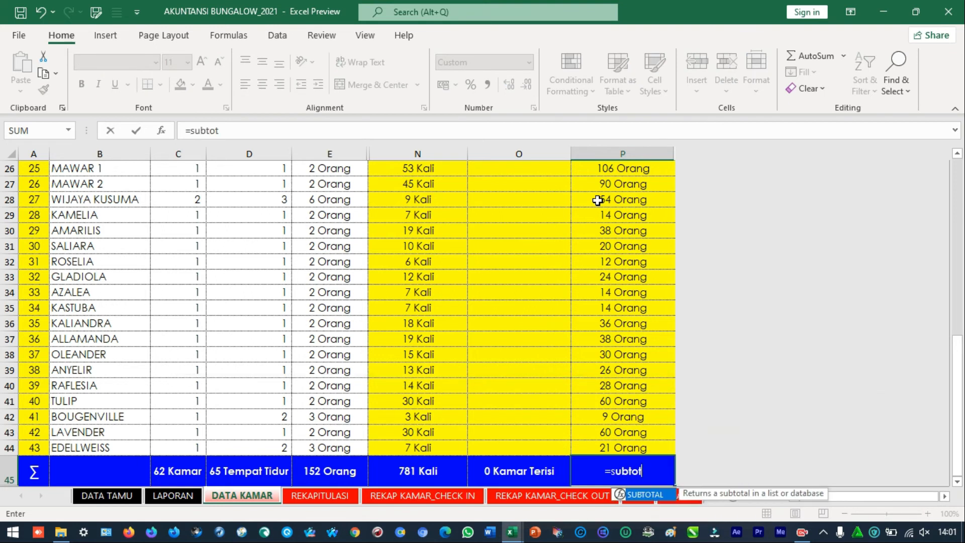
key("Tab")
type("9;")
key("Up")
key("ctrl+shift+Up")
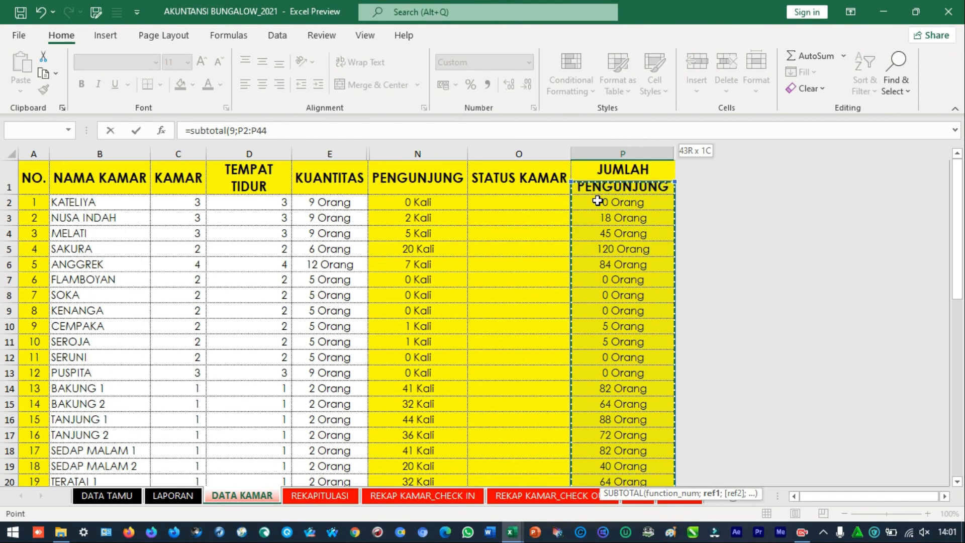
key("Return")
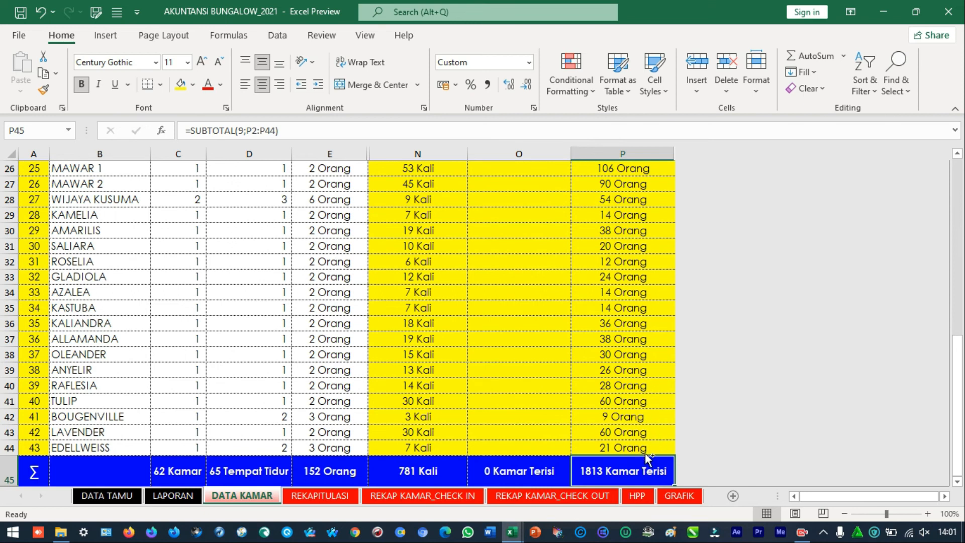
Change the custom number format of the total in P45 to General "Orang"
key("ctrl+1")
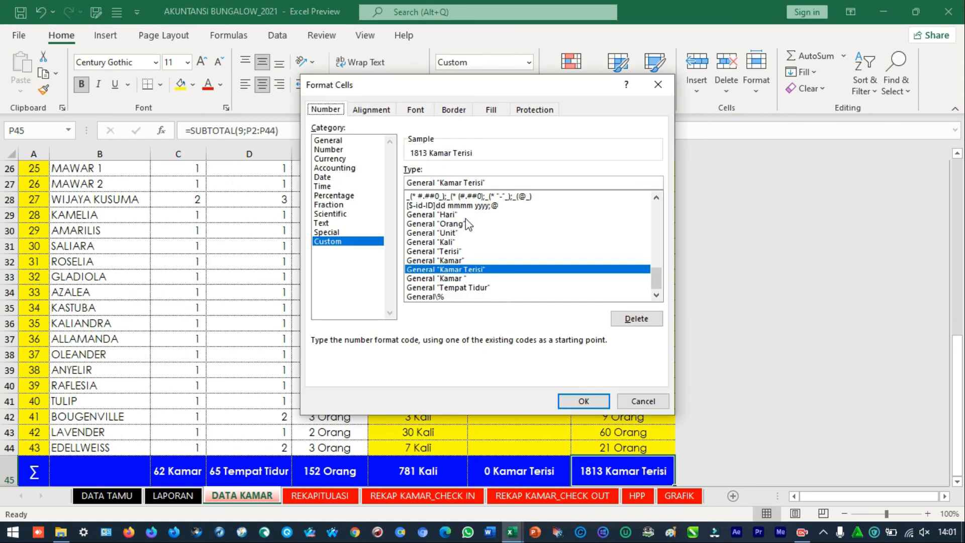
left_click(481, 182)
key("ctrl+shift+Left")
key("ctrl+shift+Left")
type("Orang")
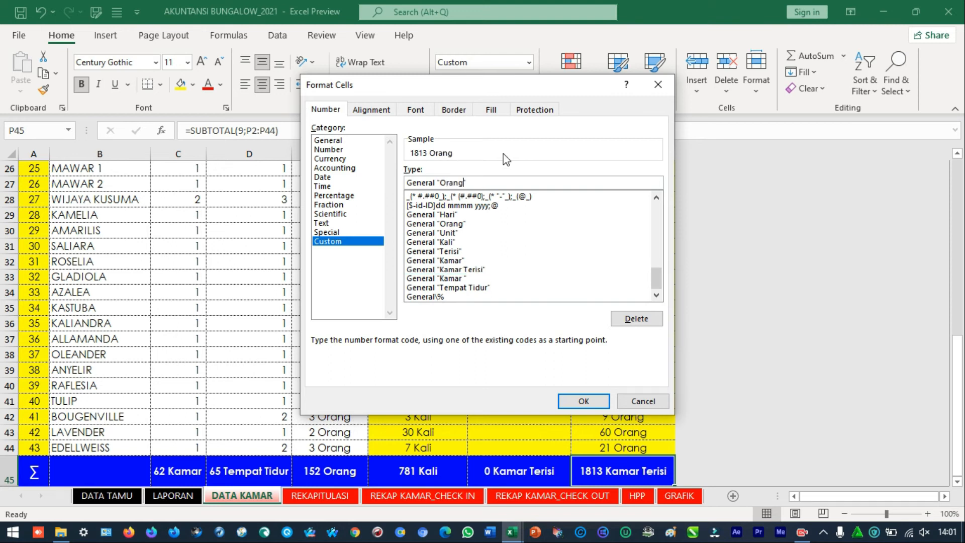
key("Return")
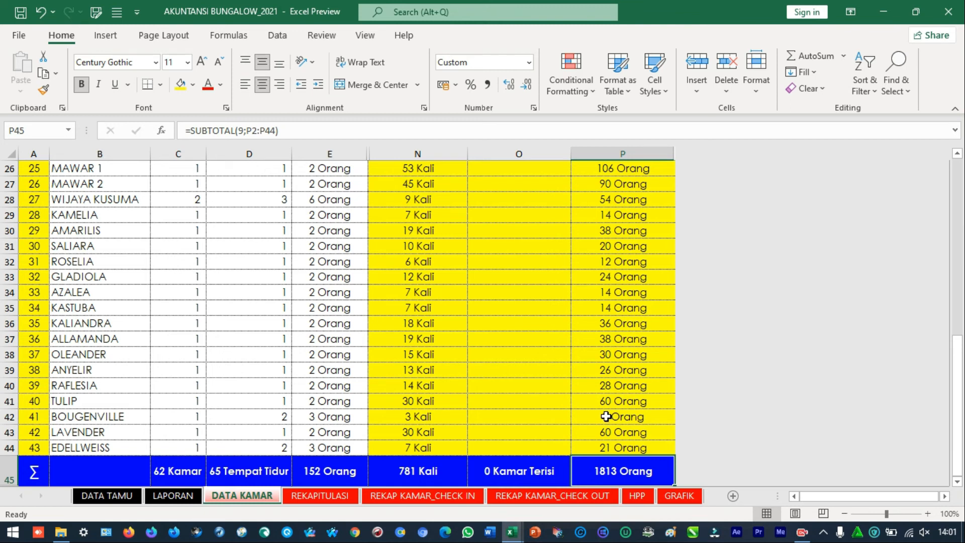
Look over the DATA TAMU and LAPORAN sheets, and review the room rows above the DATA KAMAR total
left_click(100, 497)
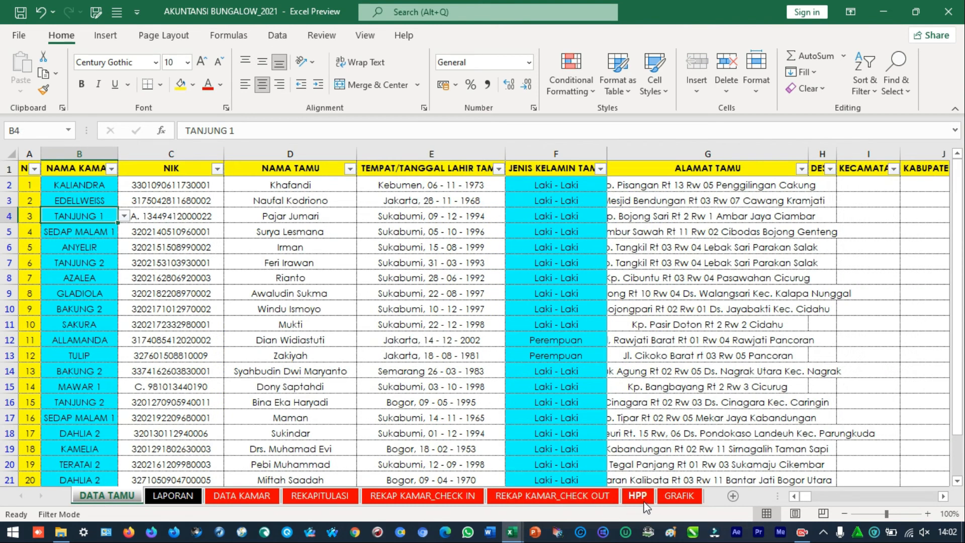
left_click(173, 496)
left_click(108, 496)
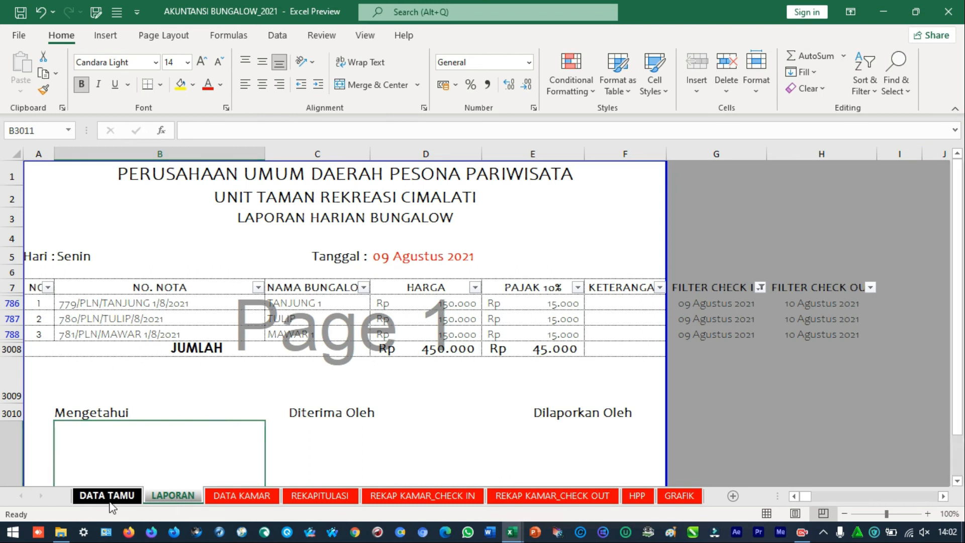
left_click(240, 500)
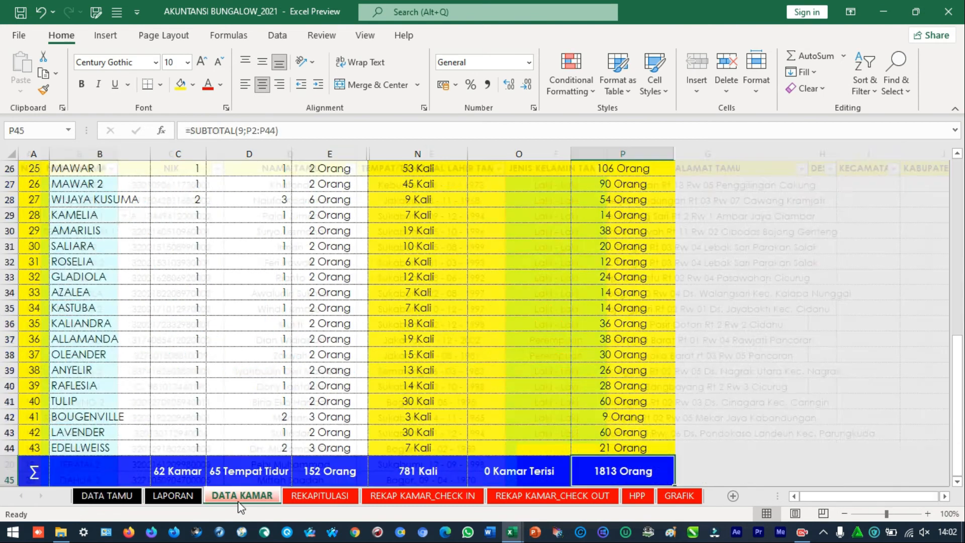
scroll(453, 378, "up", 3)
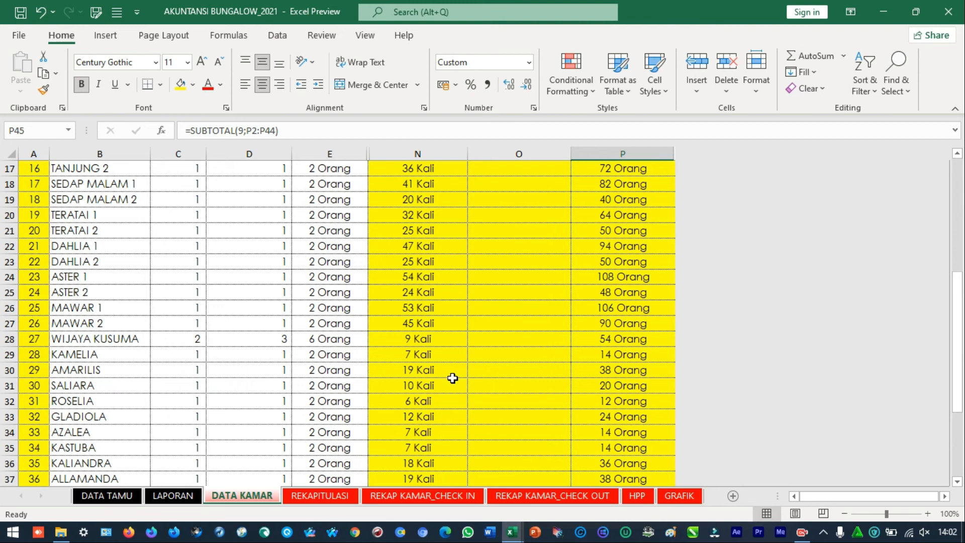
Review the daily bungalow report on LAPORAN alongside the guest records on DATA TAMU, ending on DATA TAMU
left_click(124, 501)
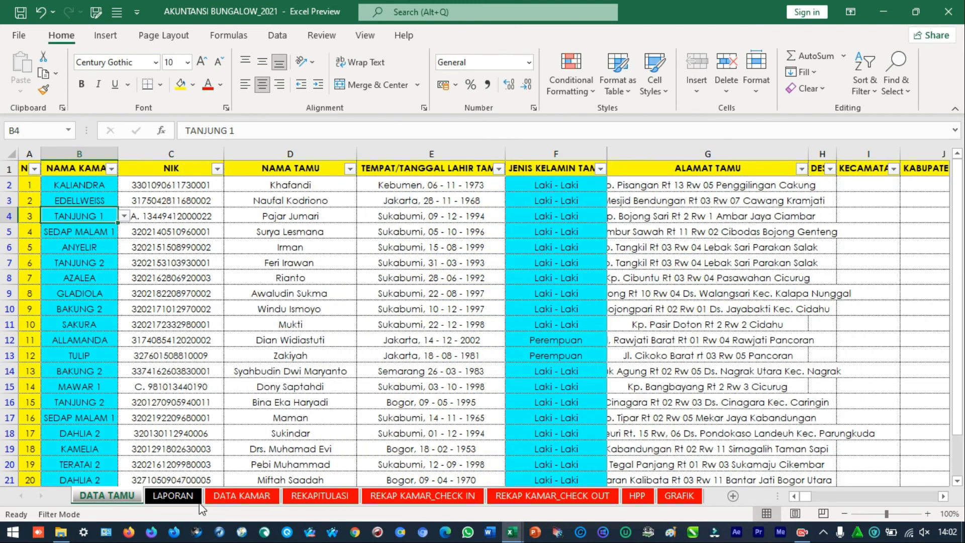
left_click(173, 496)
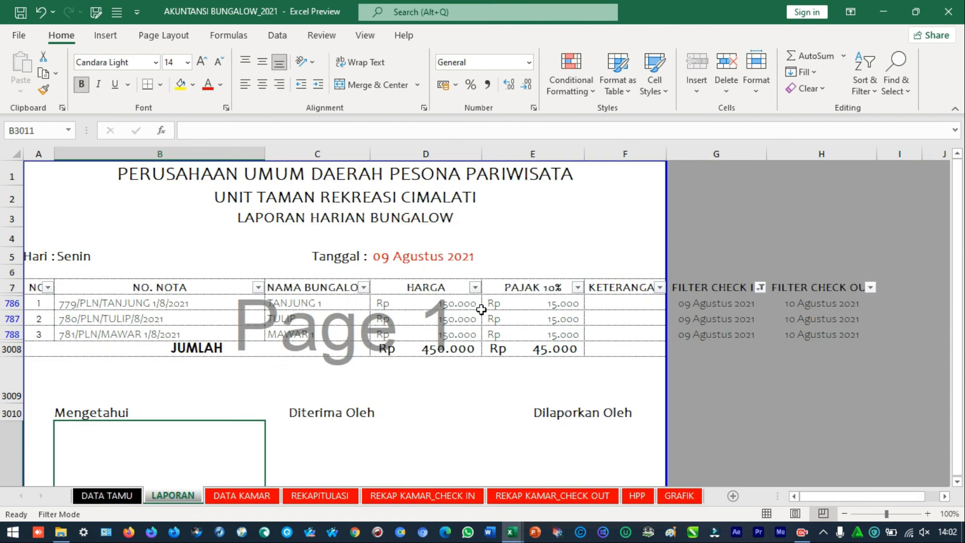
left_click(103, 496)
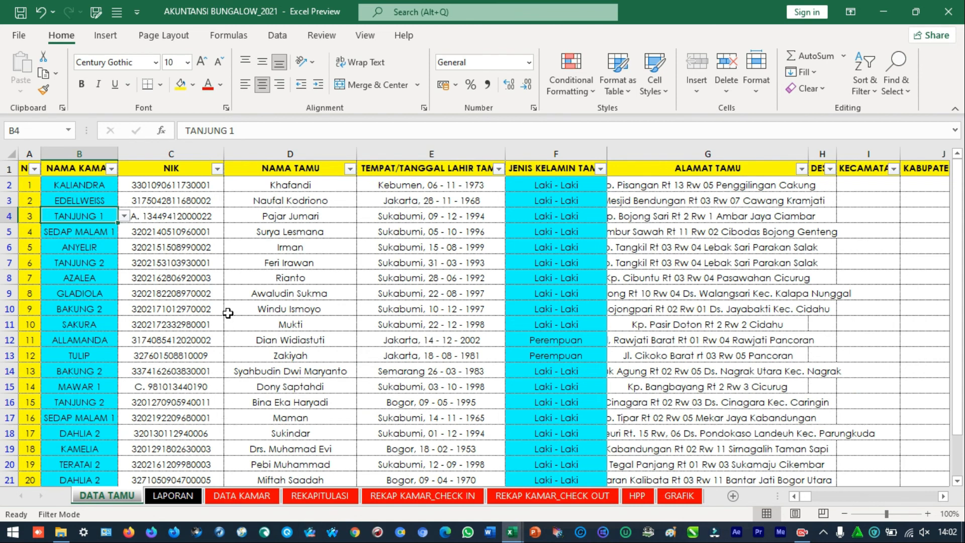
left_click(156, 501)
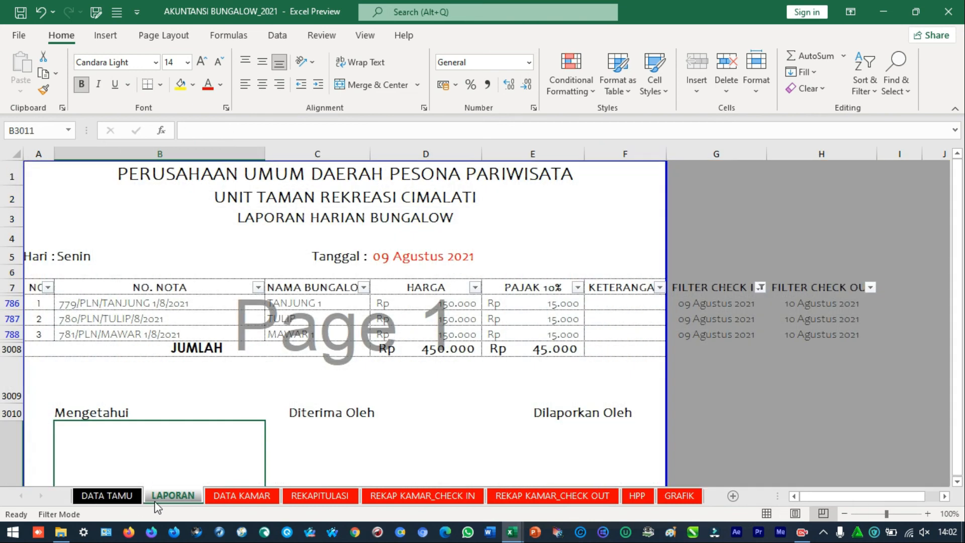
left_click(276, 496)
left_click(107, 495)
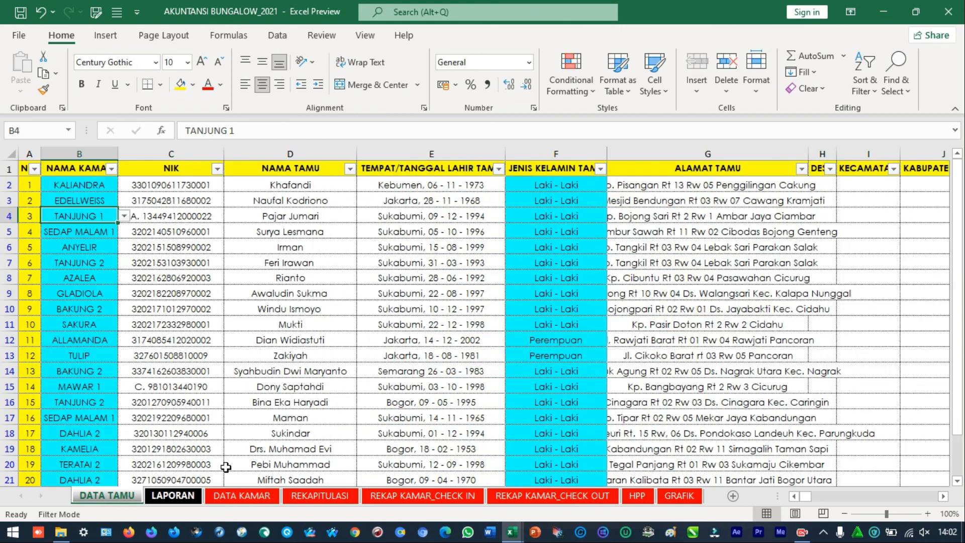